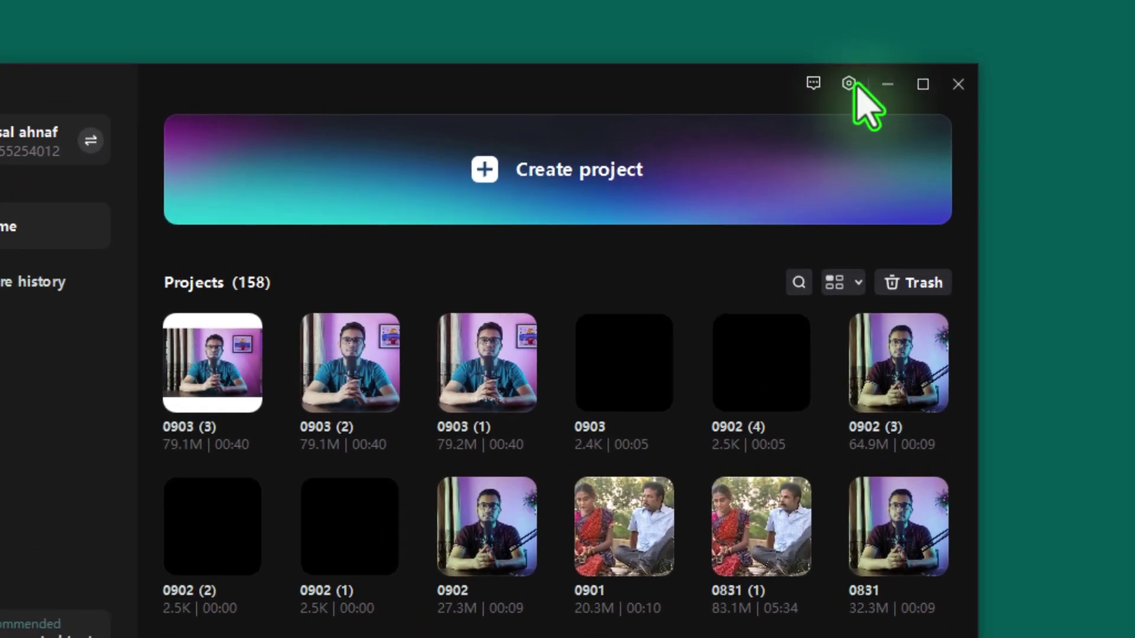
- Check for updates under Settings > Version and install the 4.6.0 release over 4.3.0
left_click(848, 83)
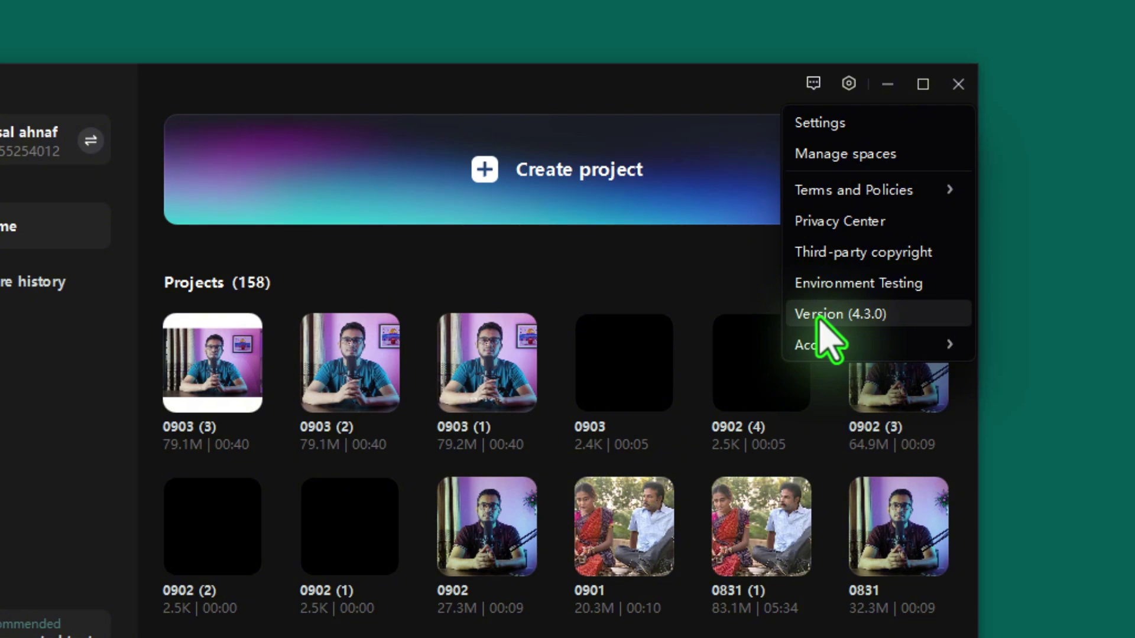
left_click(869, 315)
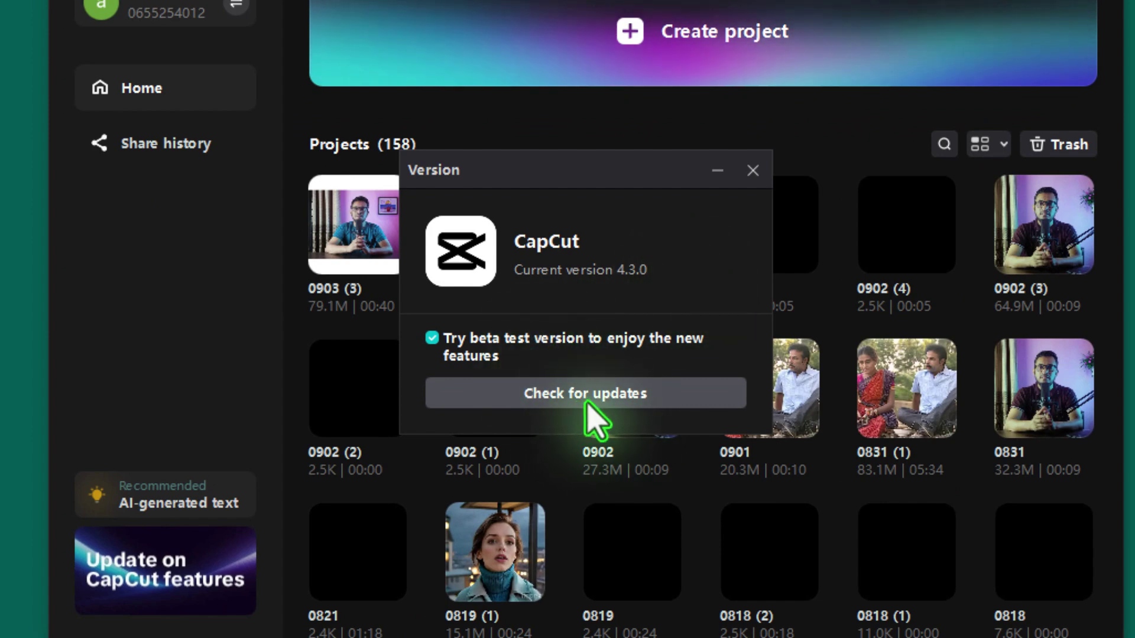
left_click(603, 414)
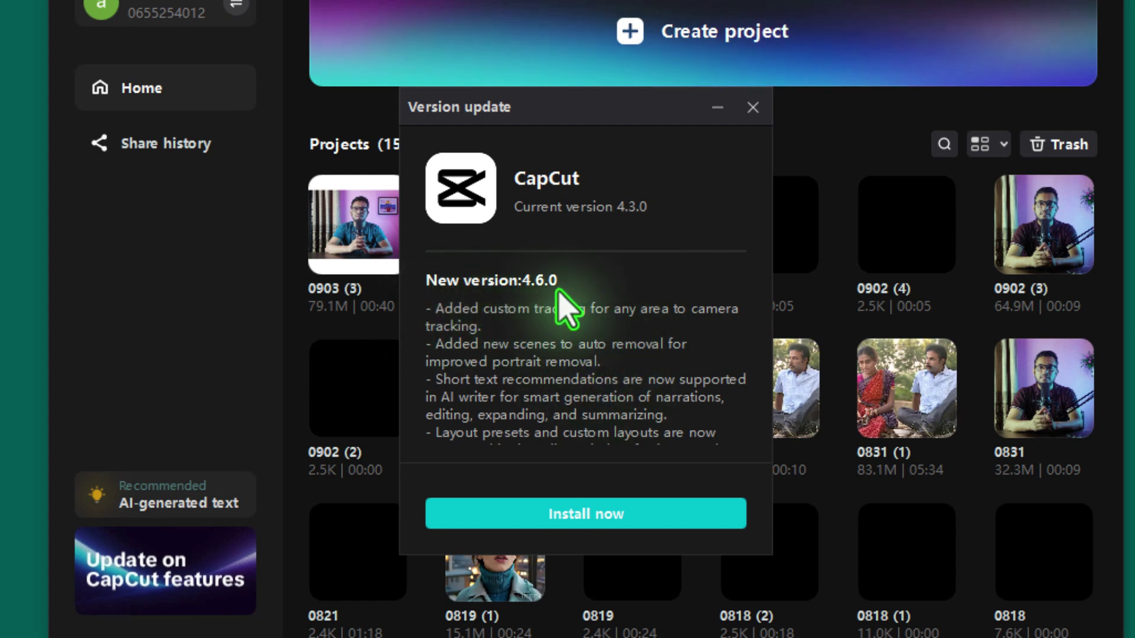
left_click(587, 520)
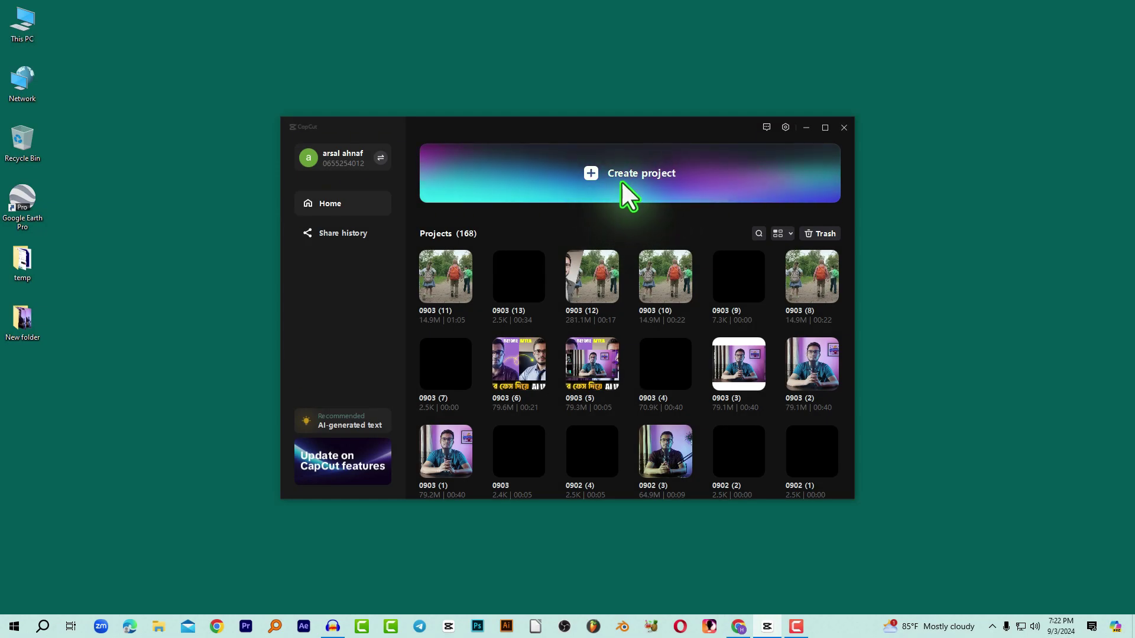
- Create a new project and import the footsteps and 3191109-uhd videos plus the KmRsecqb and Q2PgixRq photos
left_click(622, 183)
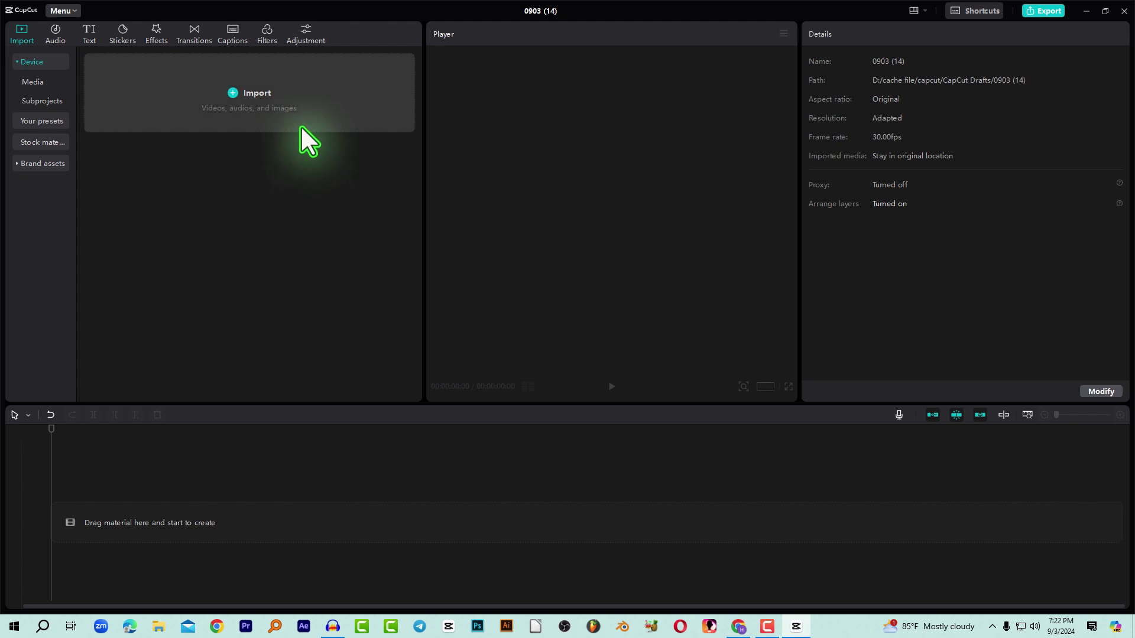
left_click(272, 92)
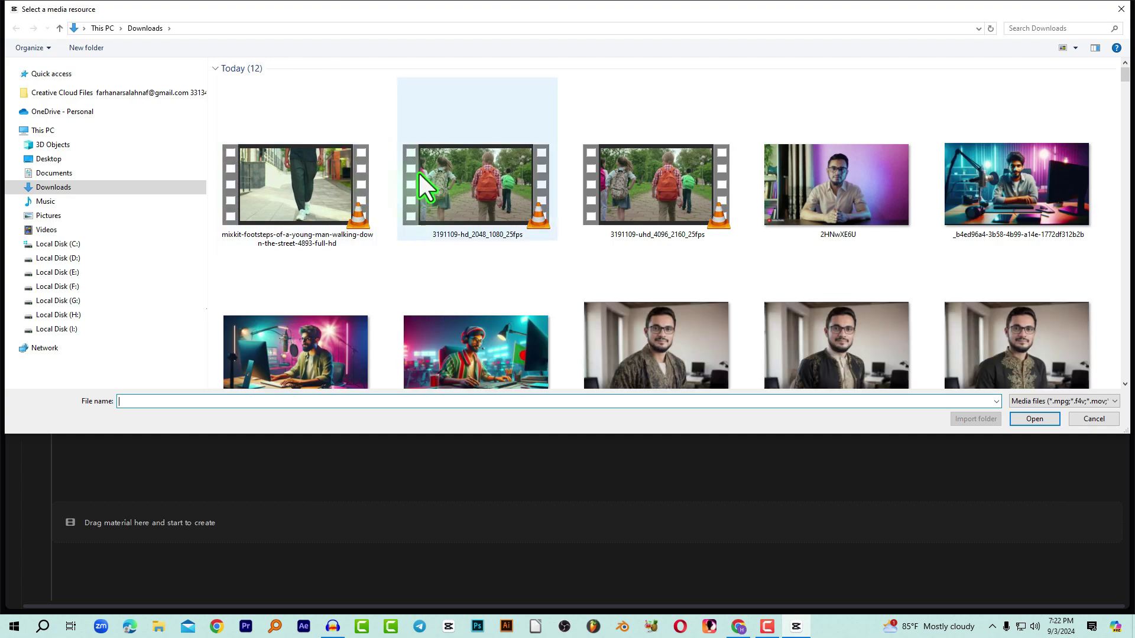
left_click(356, 174)
left_click(736, 201, "ctrl")
scroll(651, 251, "down", 5)
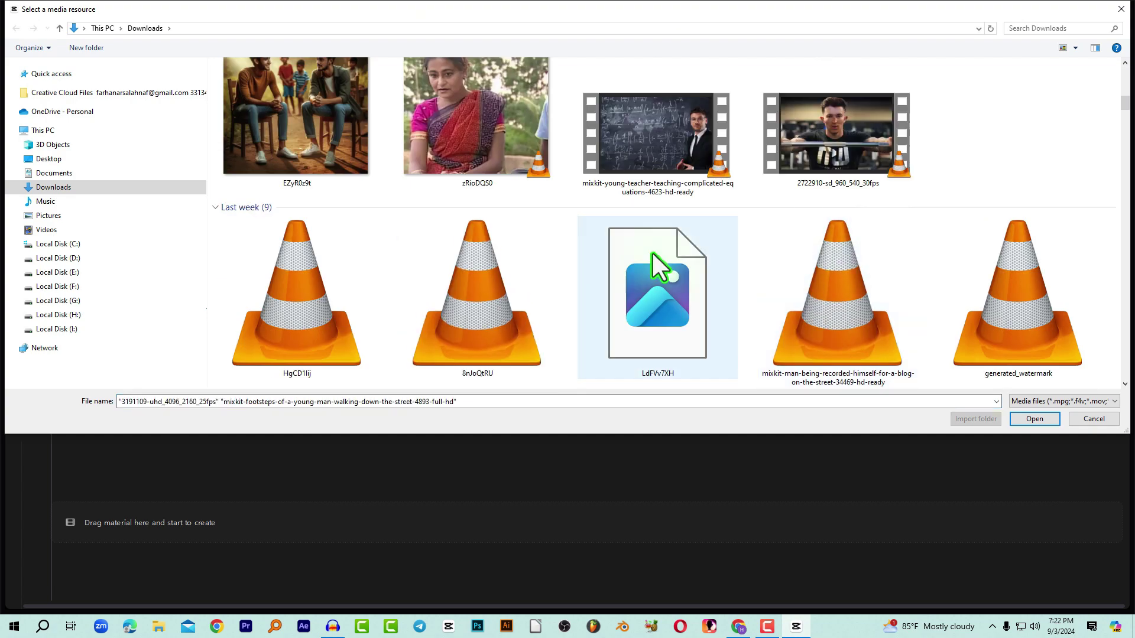
scroll(844, 247, "down", 10)
left_click(296, 349, "ctrl")
left_click(477, 224, "ctrl")
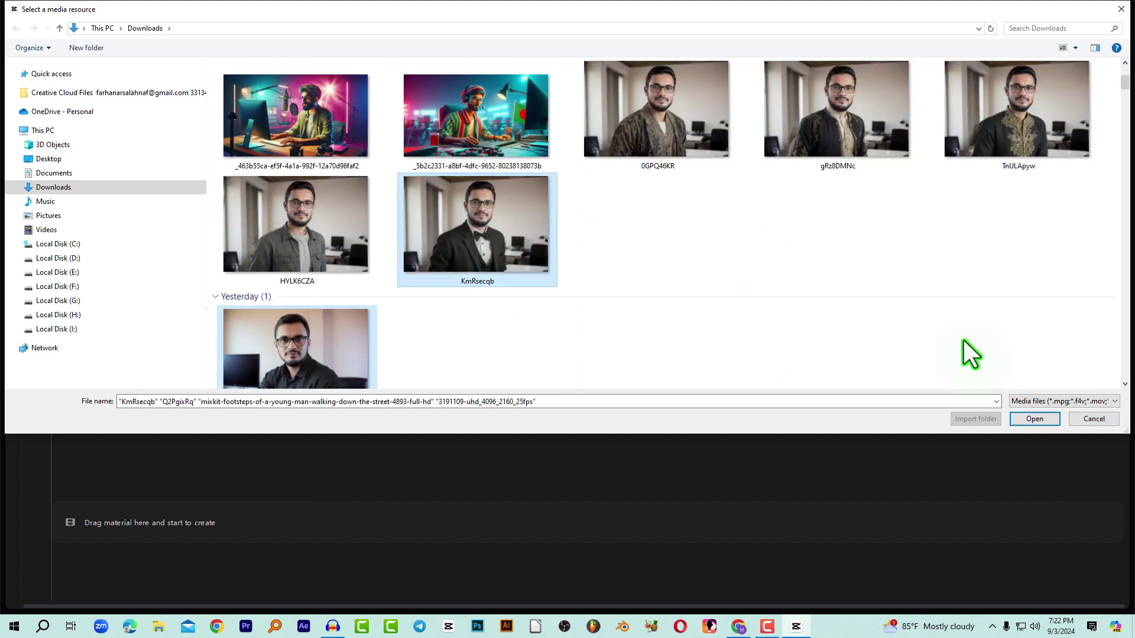
left_click(1033, 416)
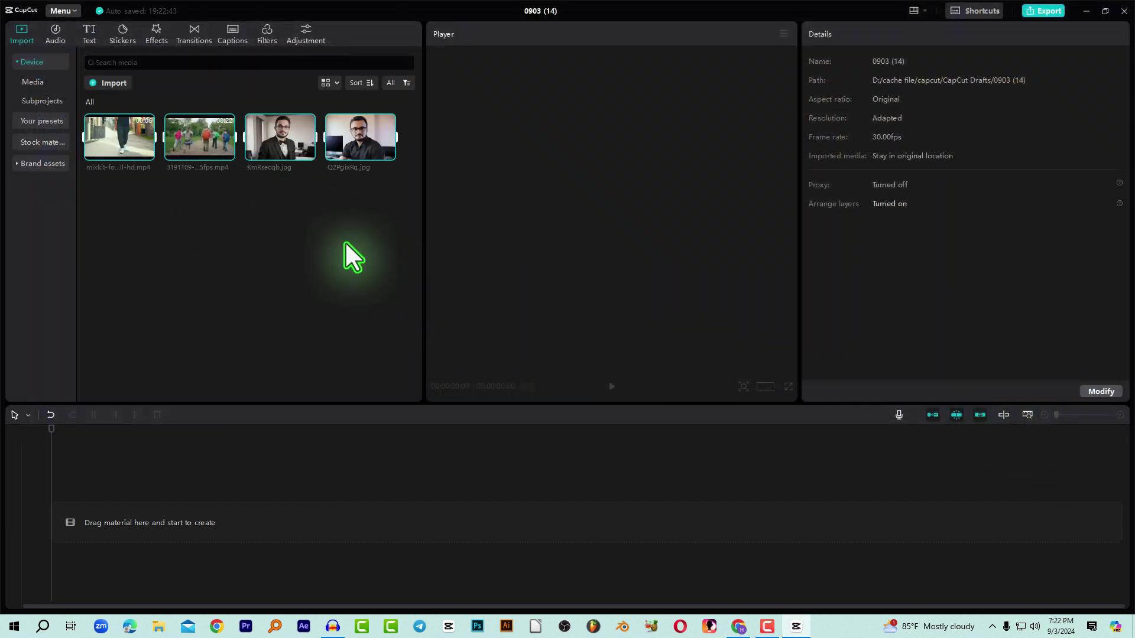
- Place the 3191109-uhd children-walking clip on the timeline and preview it
left_click_drag(204, 137, 116, 513)
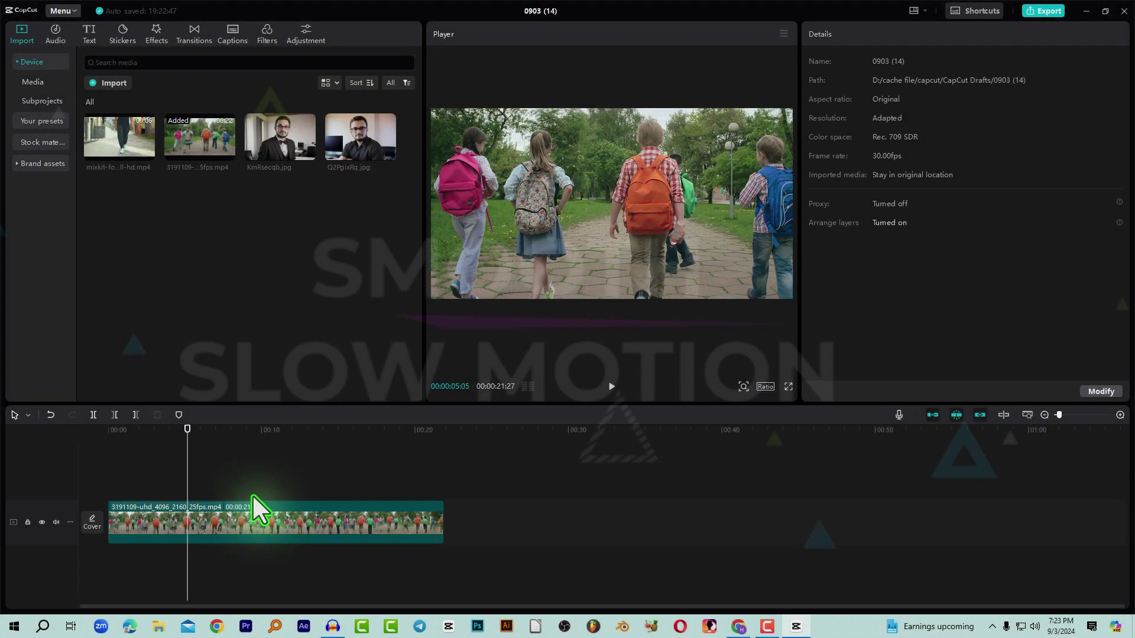
left_click(229, 522)
key("space")
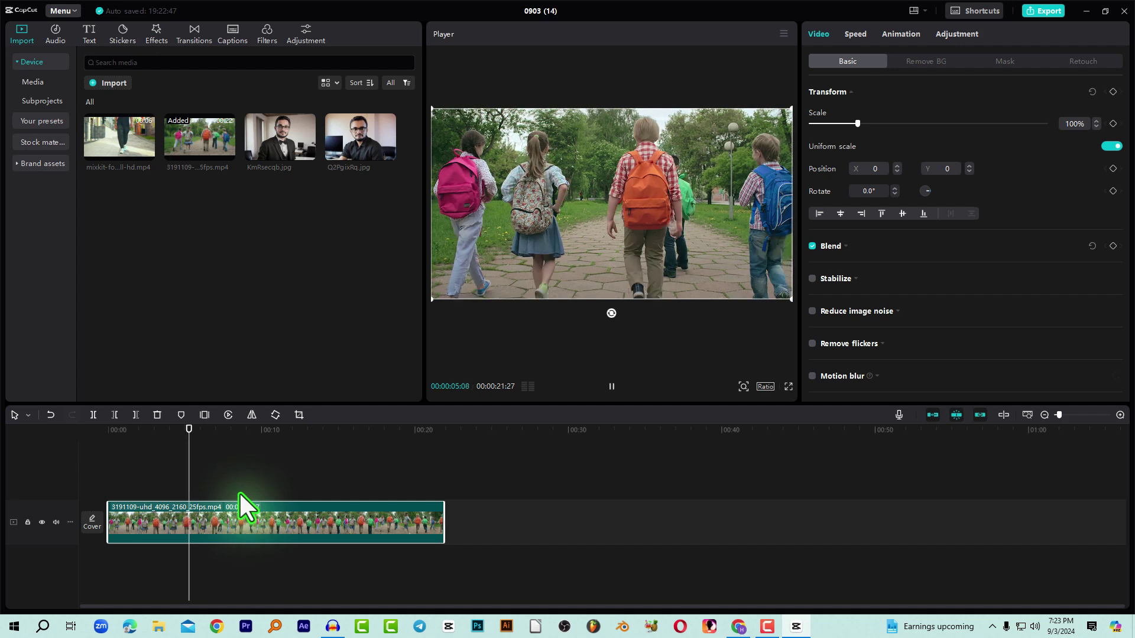
left_click(229, 428)
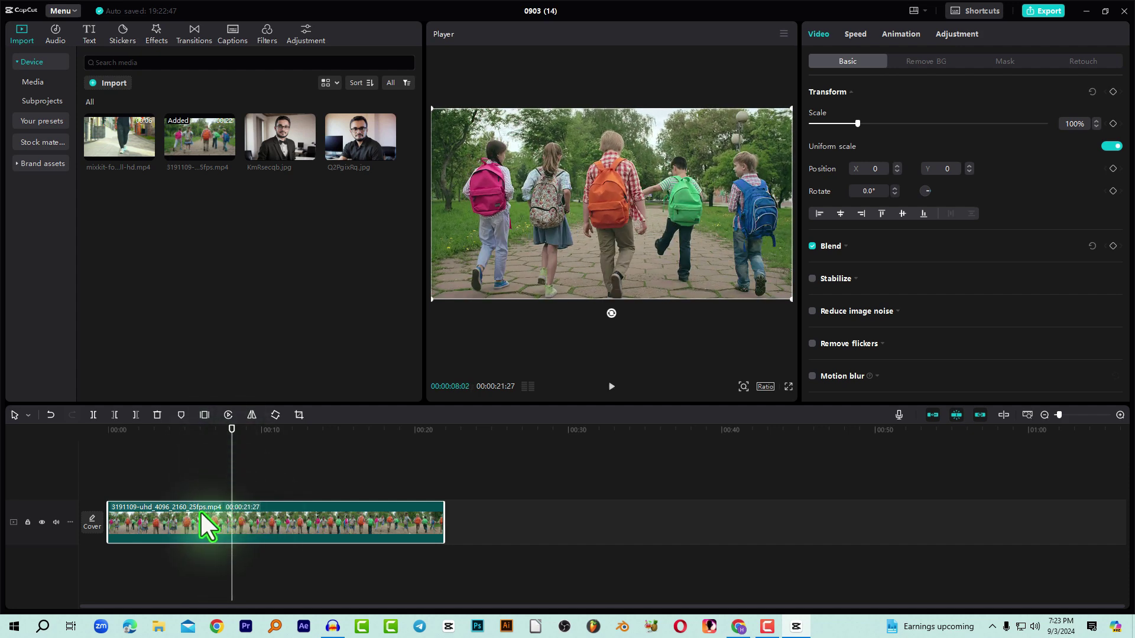
key("space")
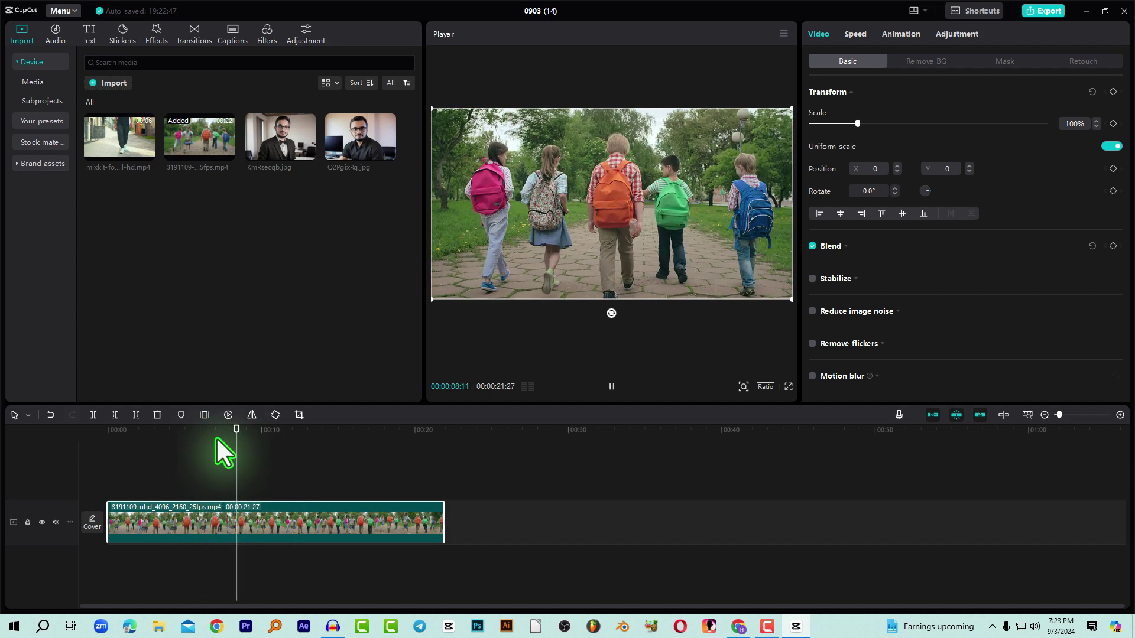
key("space")
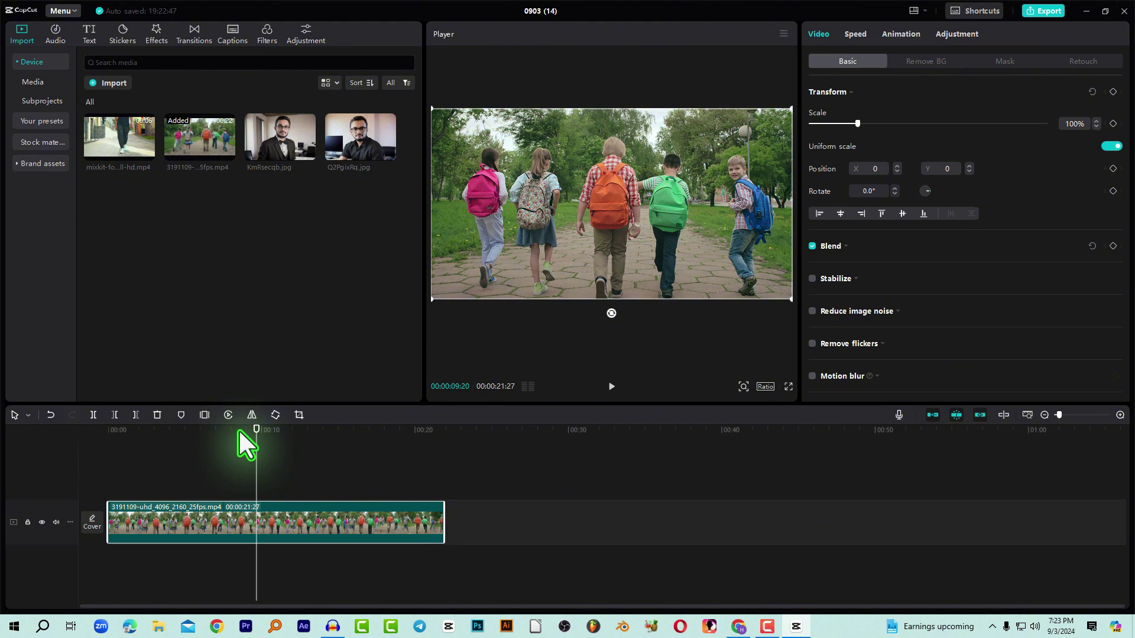
left_click(319, 481)
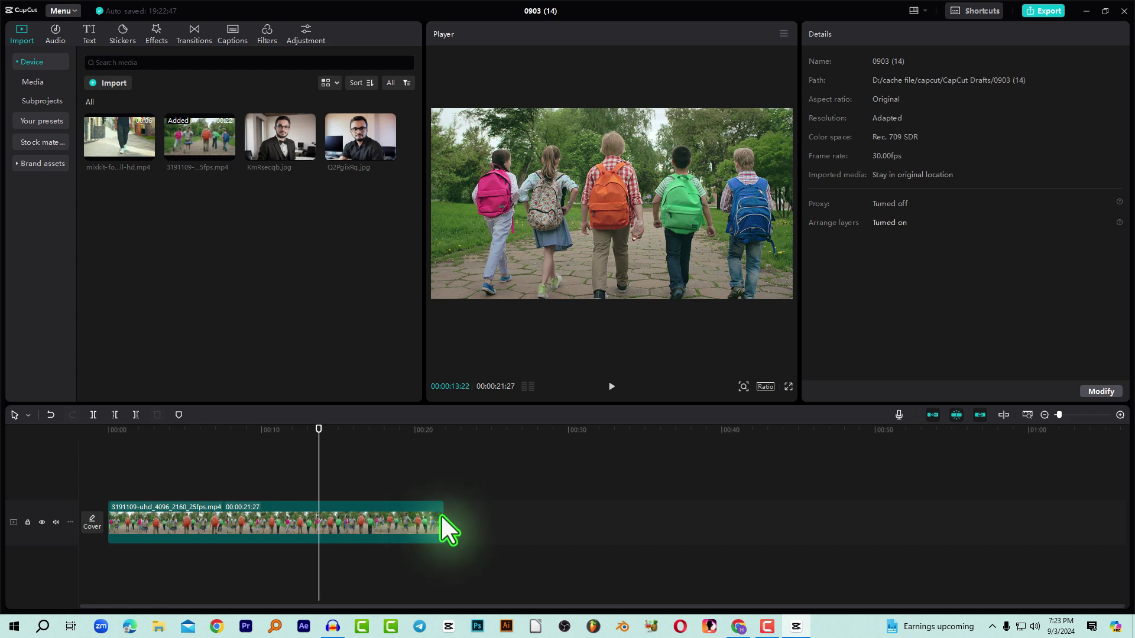
- Trim the schoolchildren clip to about 4 seconds, preview it, and bring up its speed settings
left_click_drag(441, 514, 149, 520)
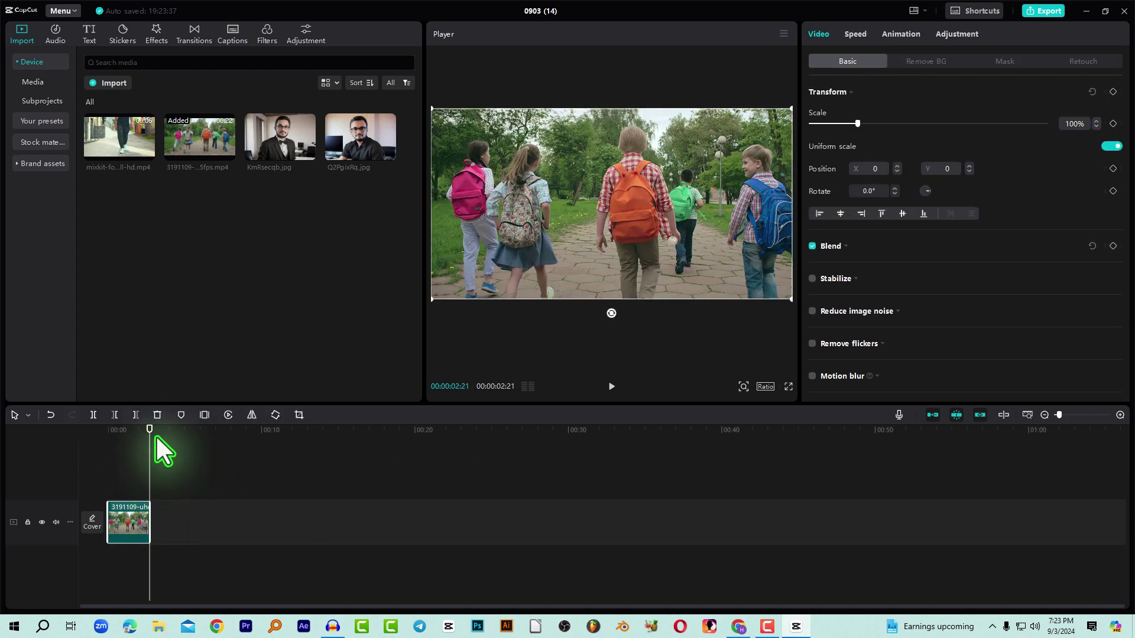
key("Home")
scroll(153, 462, "up", 5)
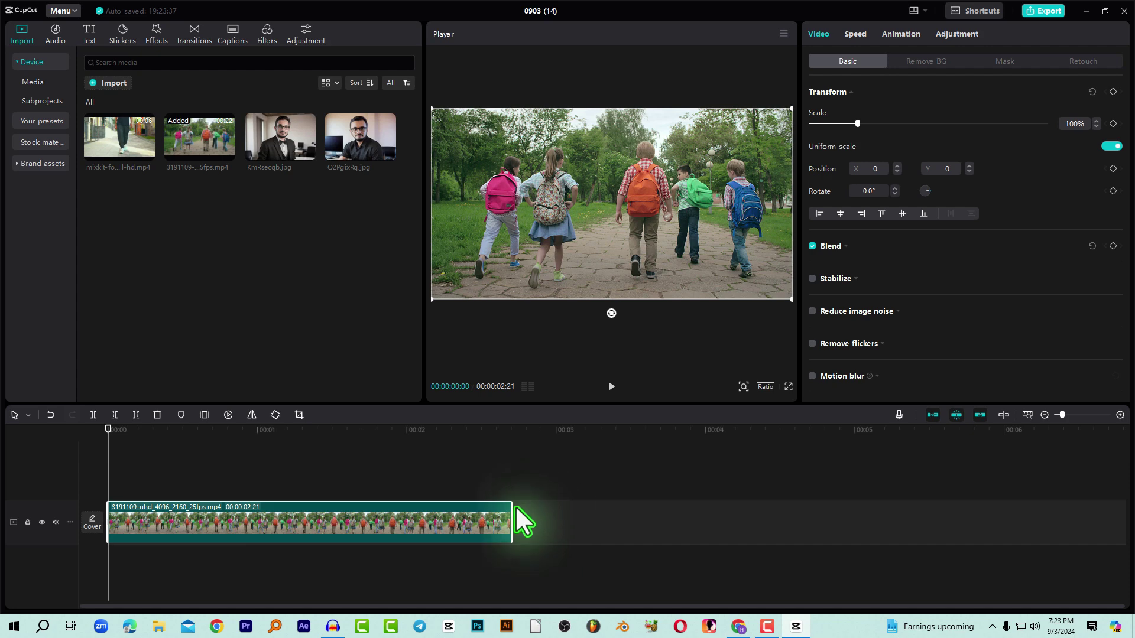
left_click_drag(509, 514, 700, 520)
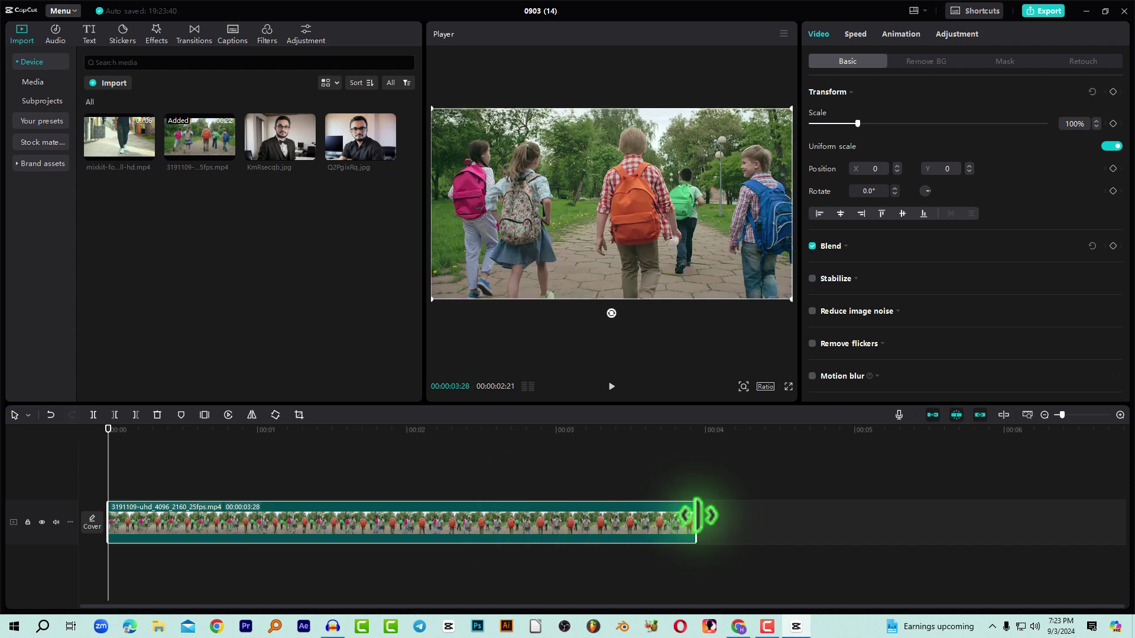
key("space")
key("space")
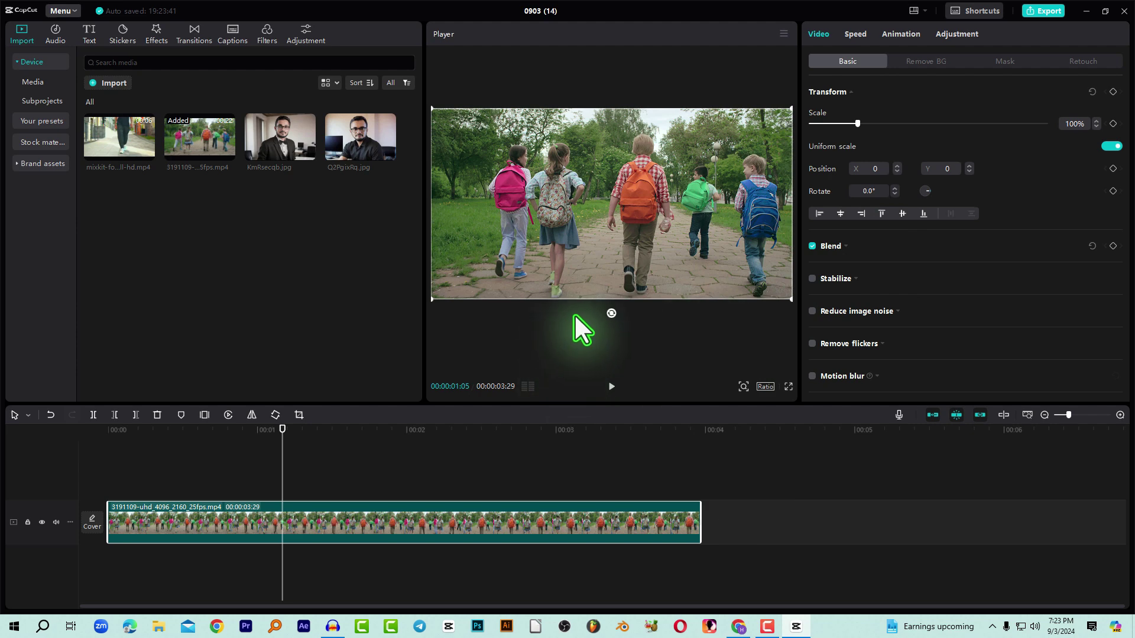
left_click(855, 34)
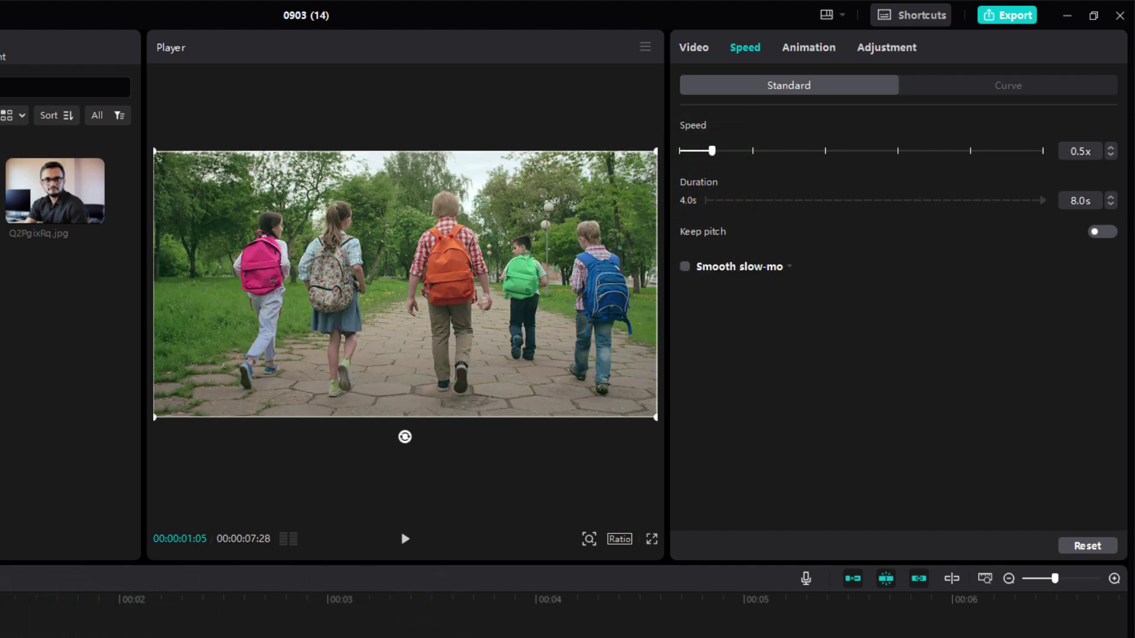
- Play the slowed clip full screen from around 3.8 seconds
key("space")
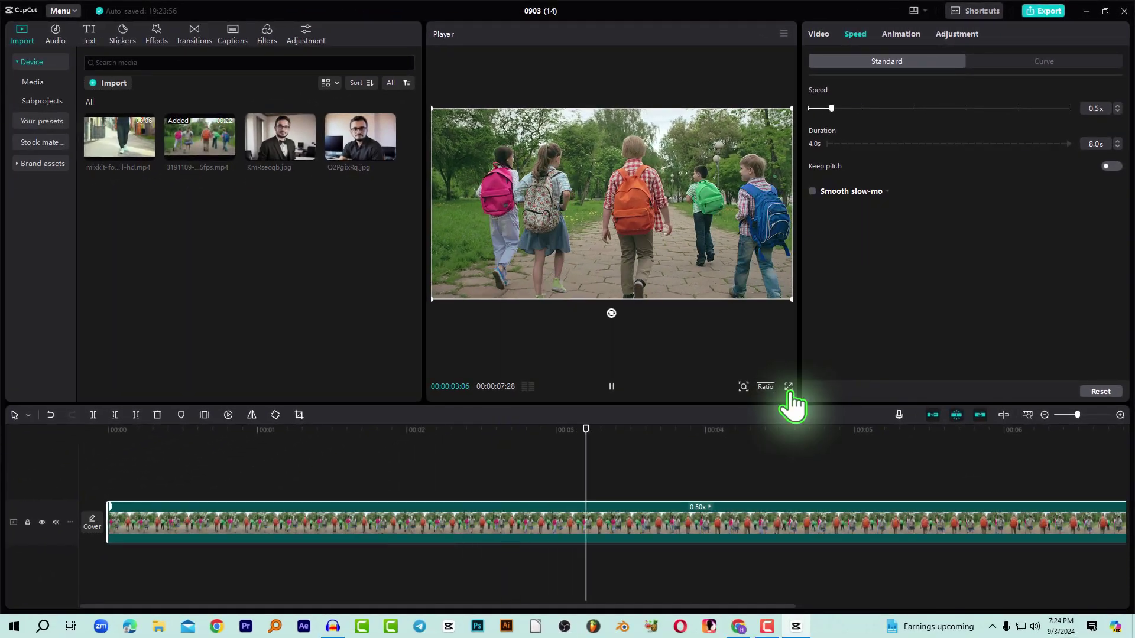
left_click(789, 388)
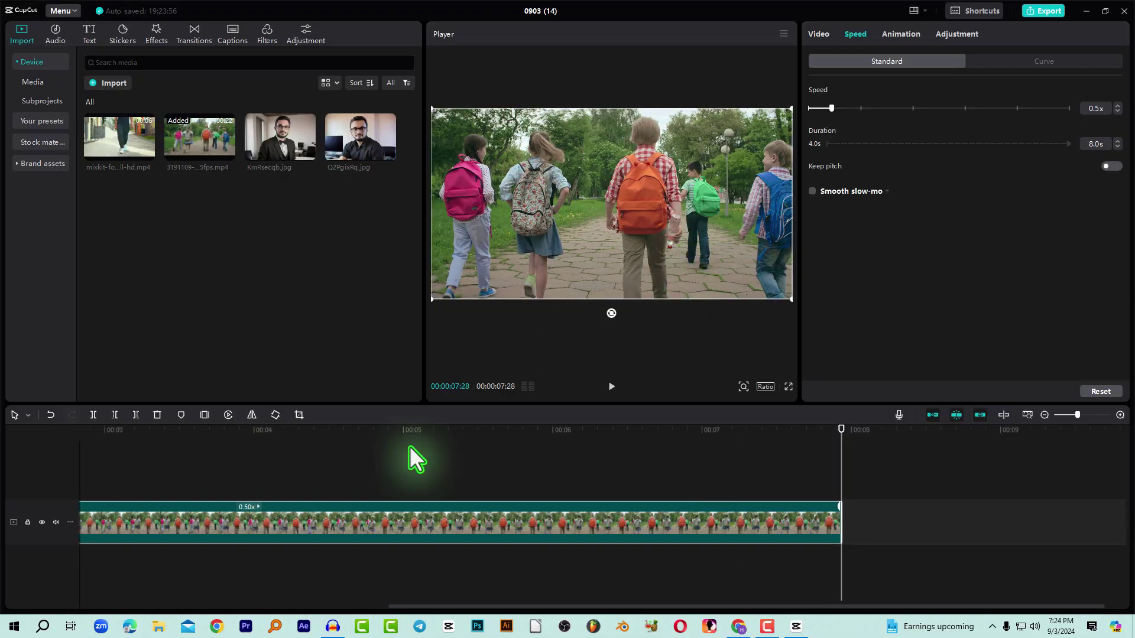
left_click(229, 437)
key("space")
key("space")
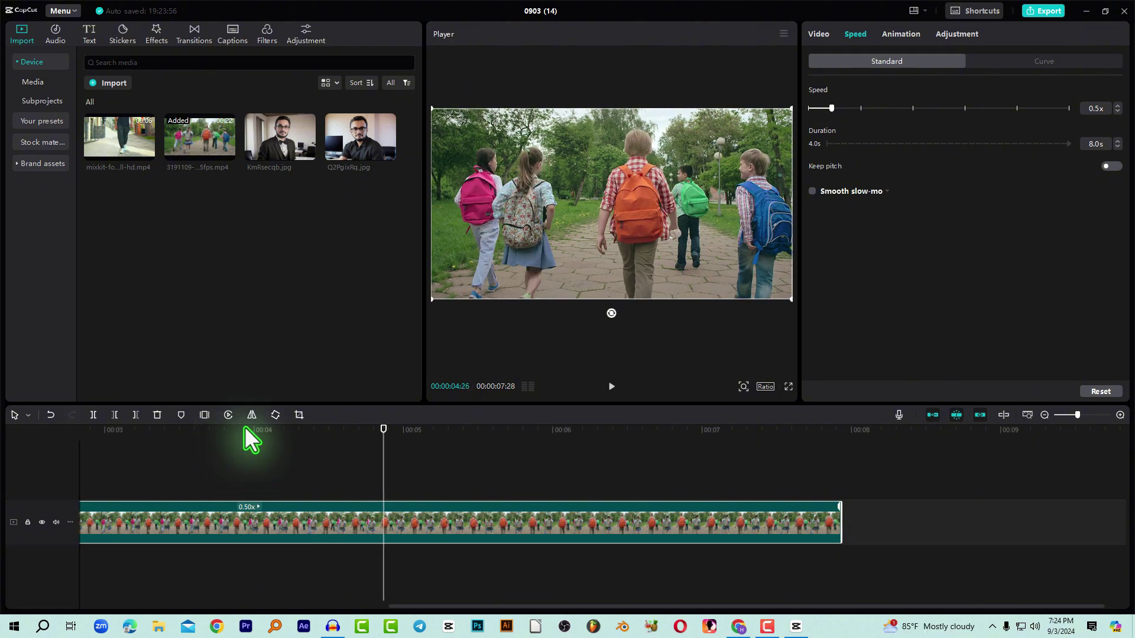
- Slow the walking clip further to 0.3x and play it back
scroll(709, 520, "down", 4)
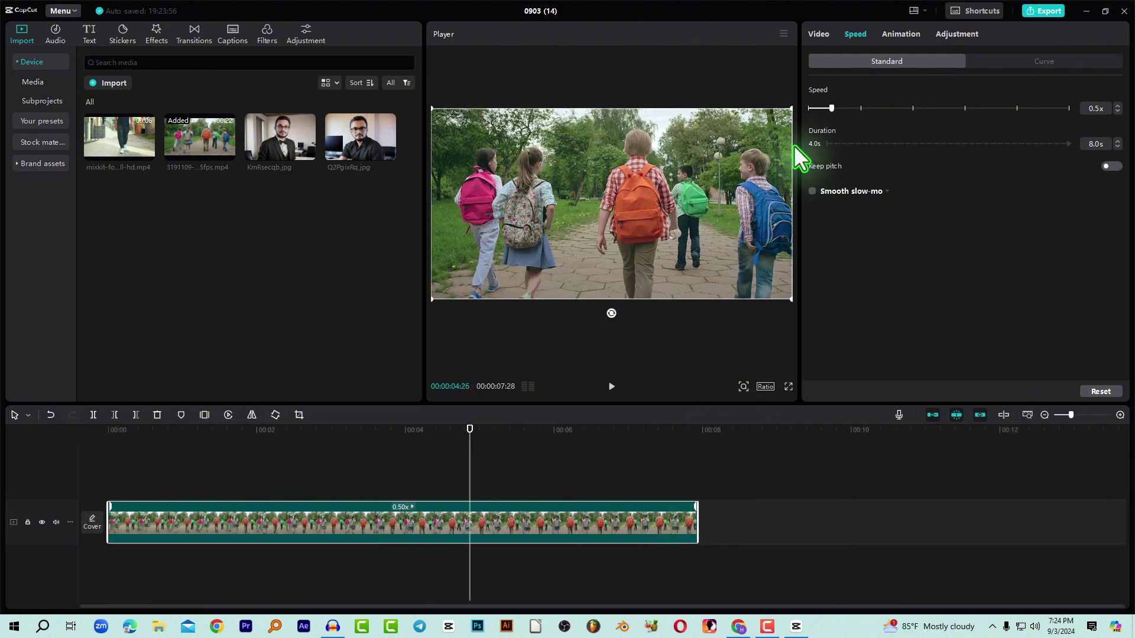
left_click_drag(833, 108, 821, 110)
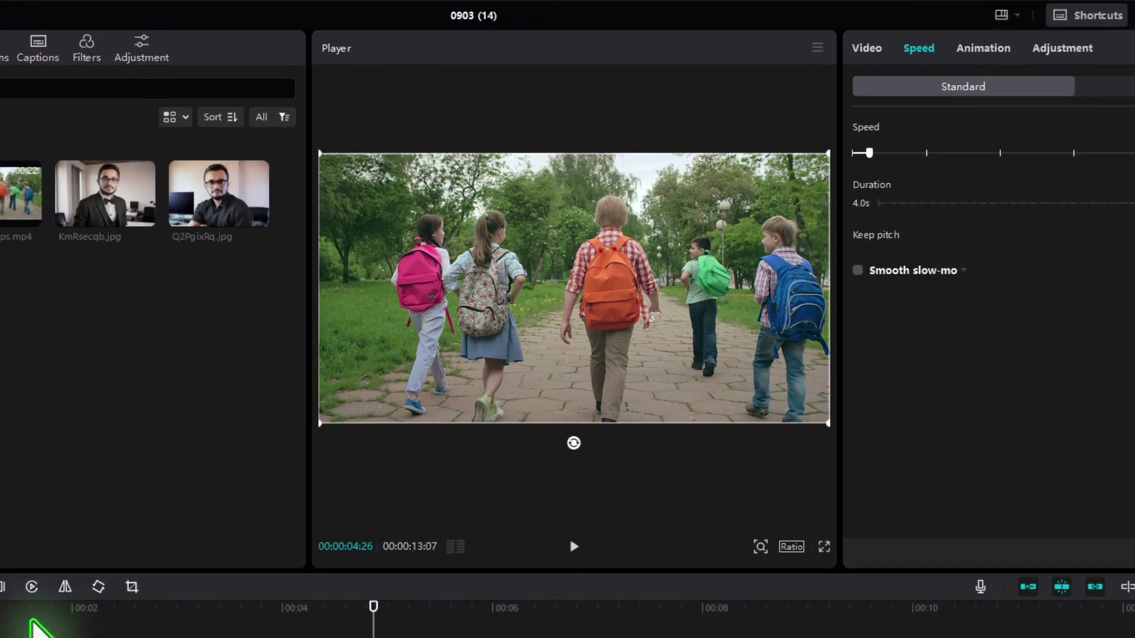
left_click(372, 439)
key("space")
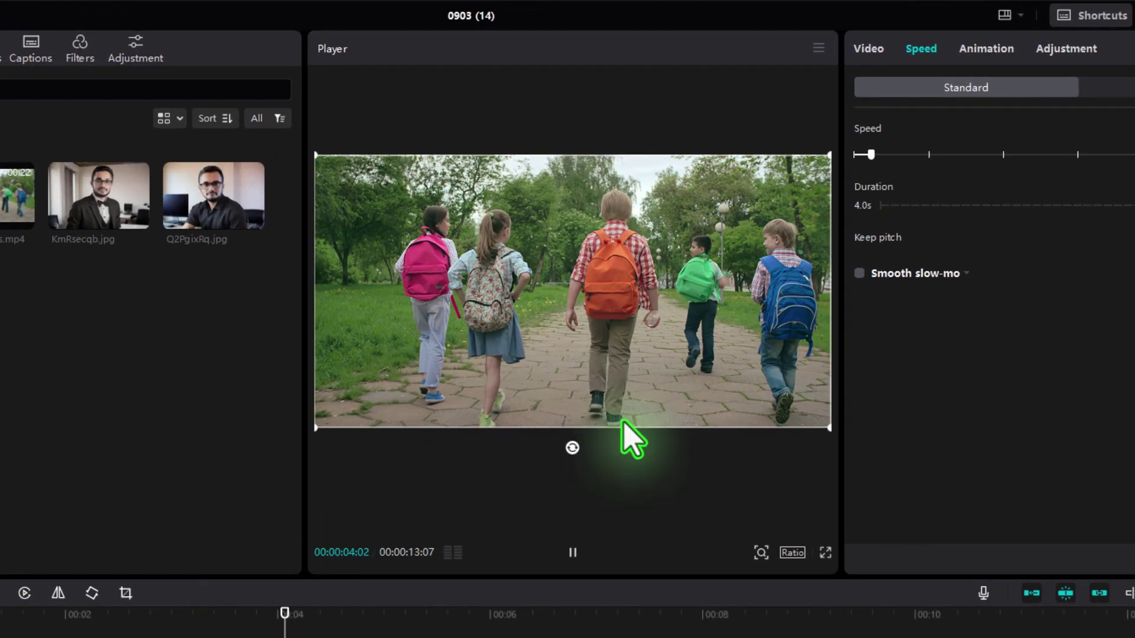
key("space")
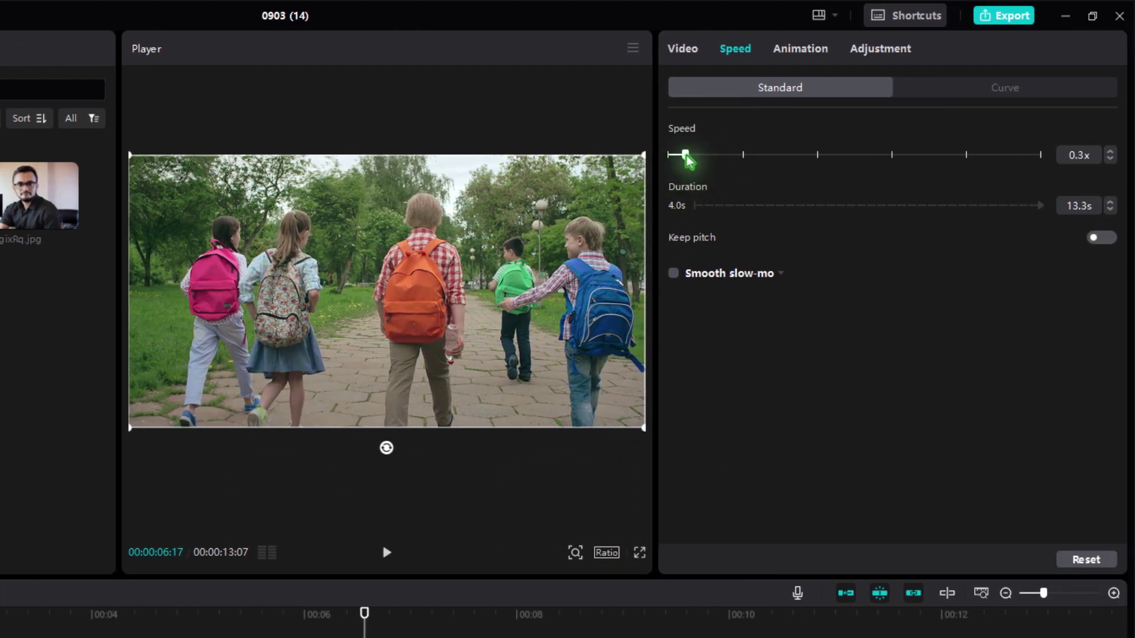
- Drop the speed to 0.1x and review the clip in full screen
left_click_drag(686, 155, 669, 155)
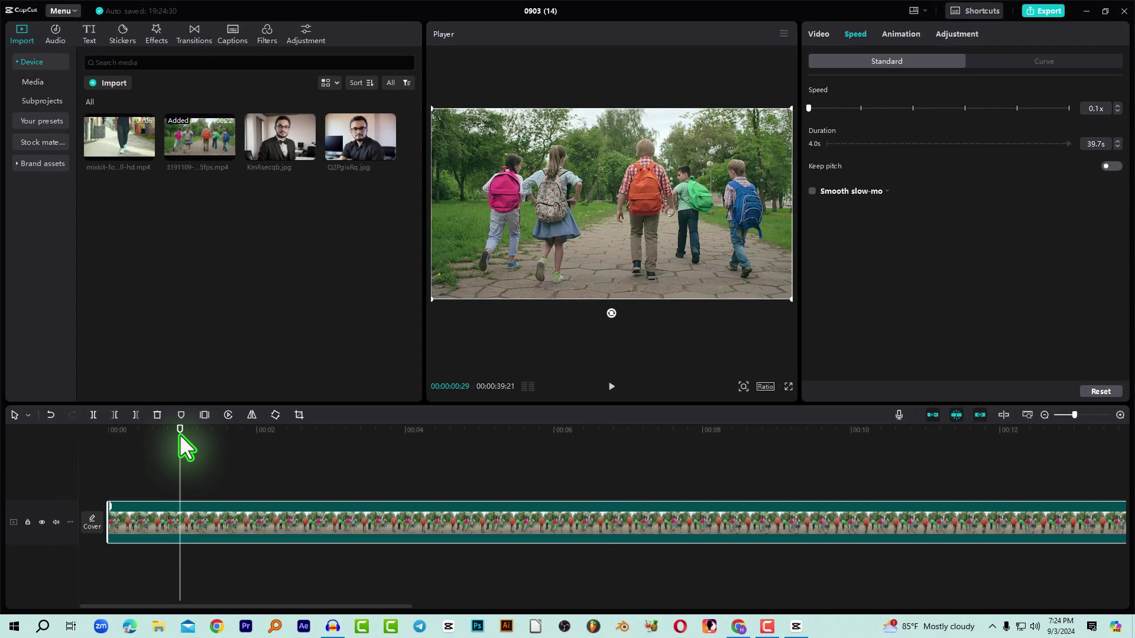
left_click(180, 434)
key("space")
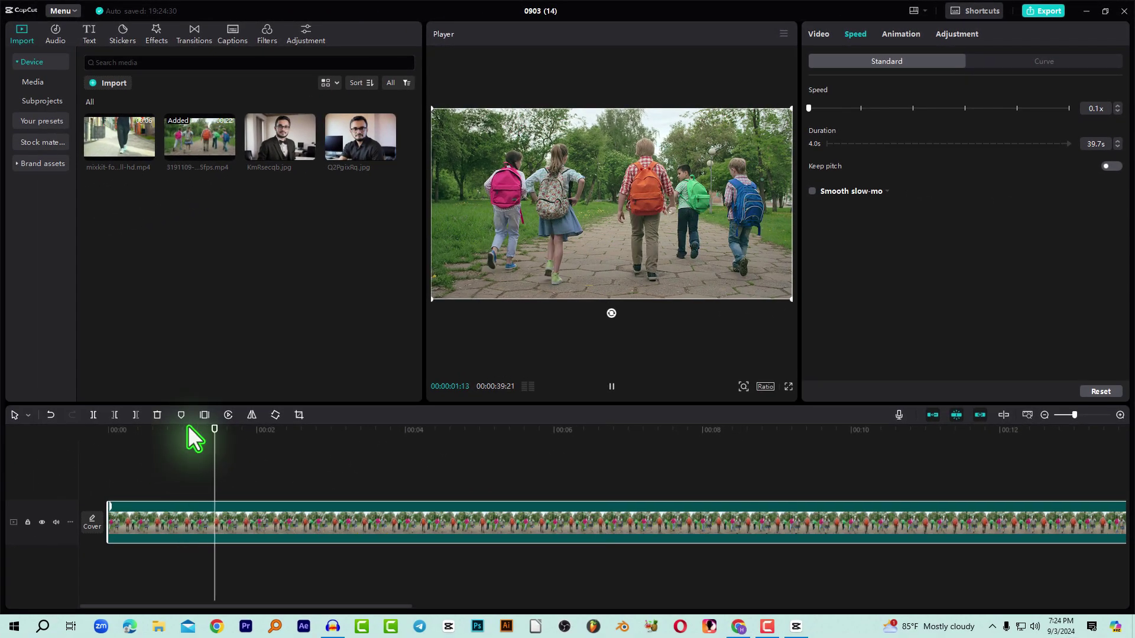
left_click(787, 385)
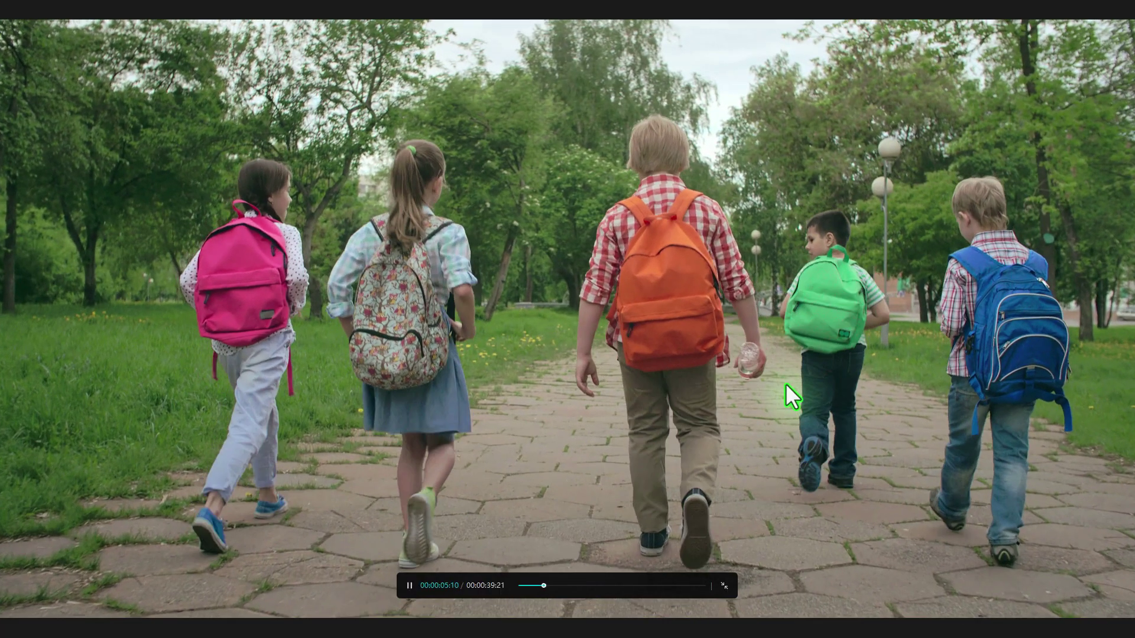
key("Escape")
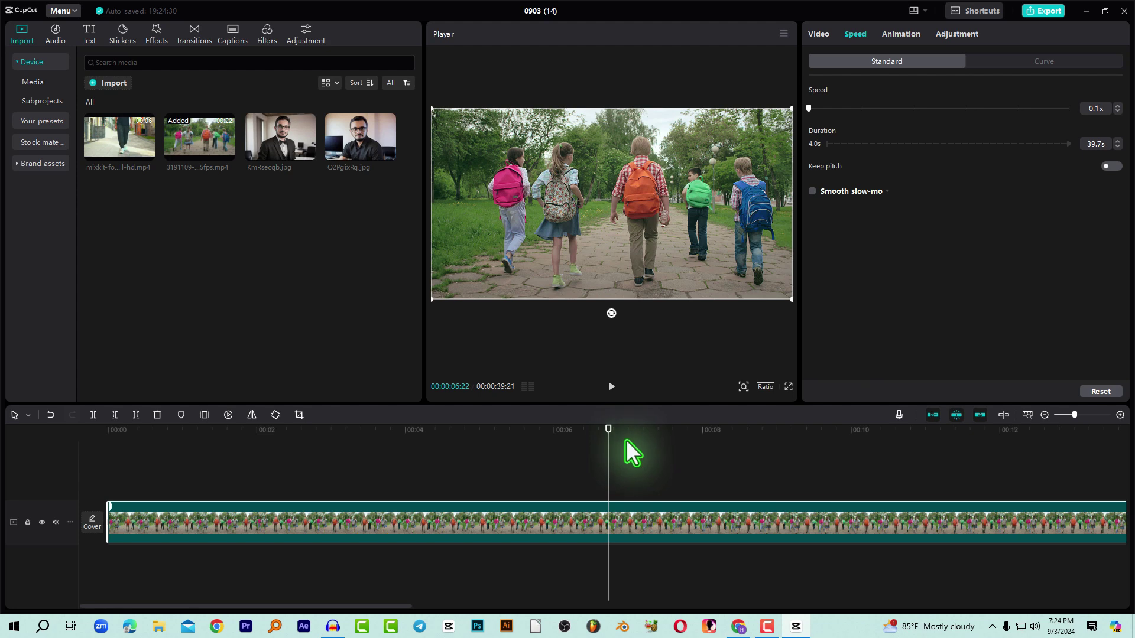
scroll(628, 441, "down", 2)
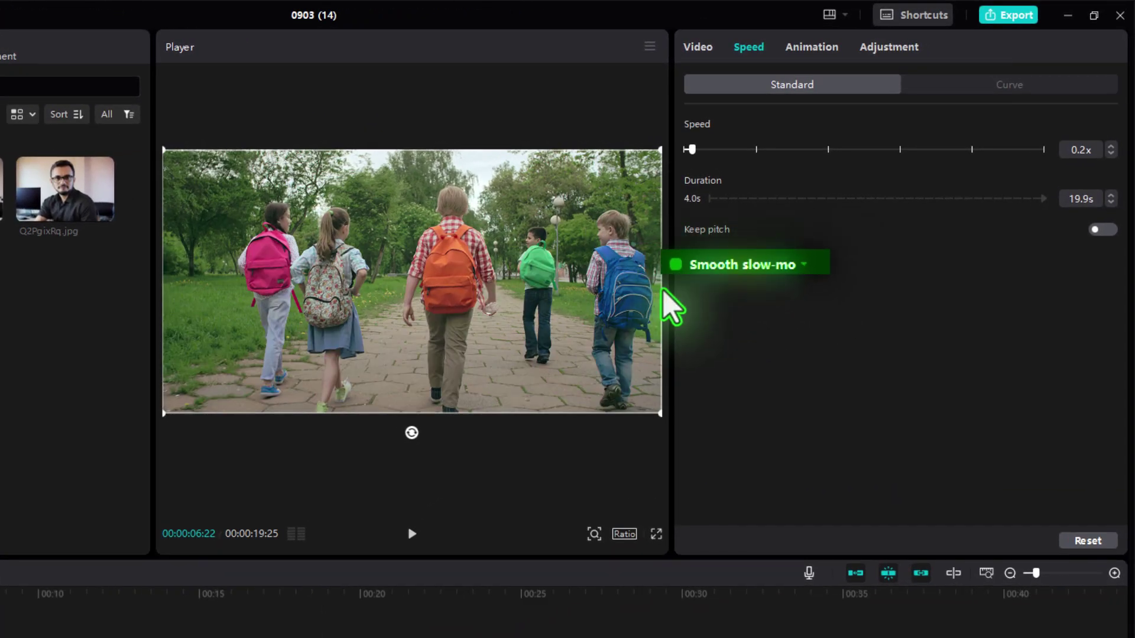
- Return the clip to 0.1x and enable smooth slow-mo with the Optical flow method
left_click_drag(692, 149, 683, 149)
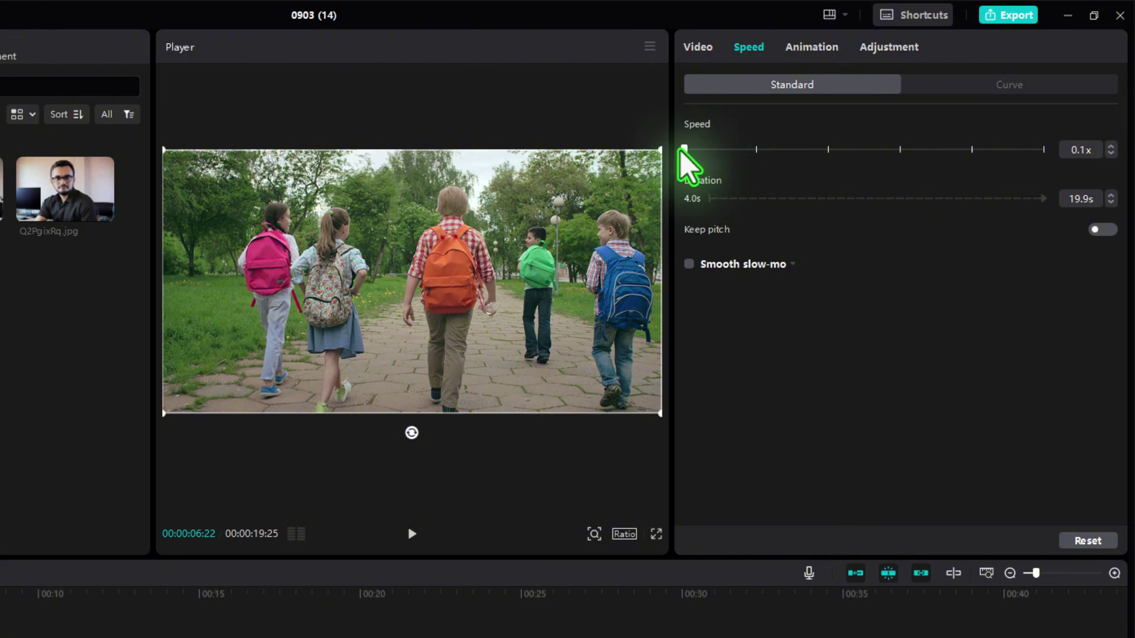
key("space")
key("space")
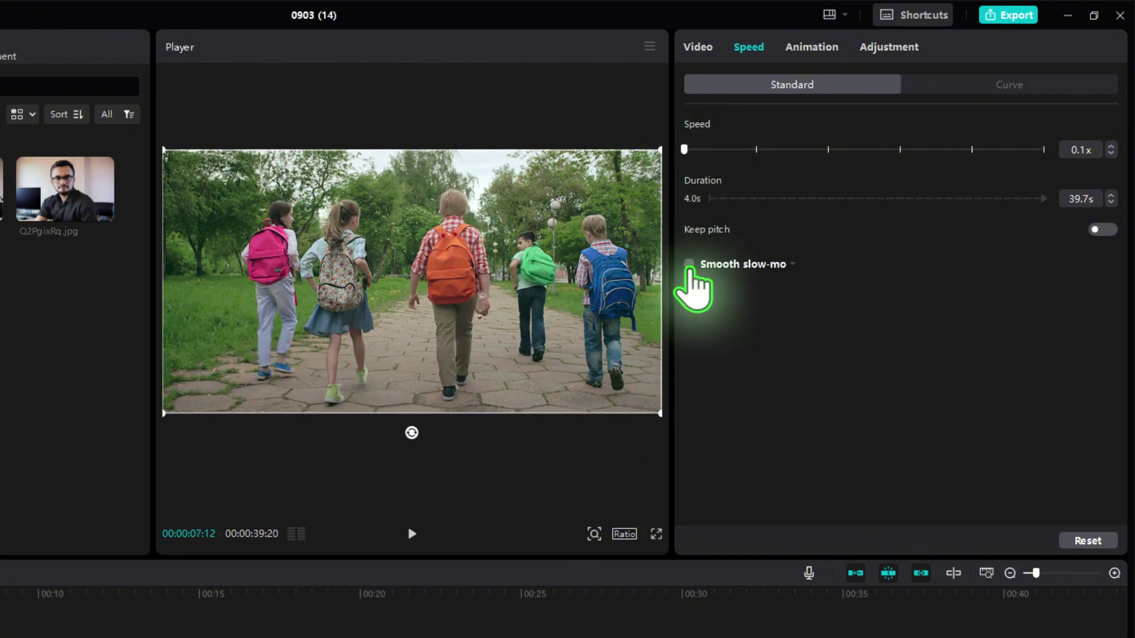
left_click(689, 264)
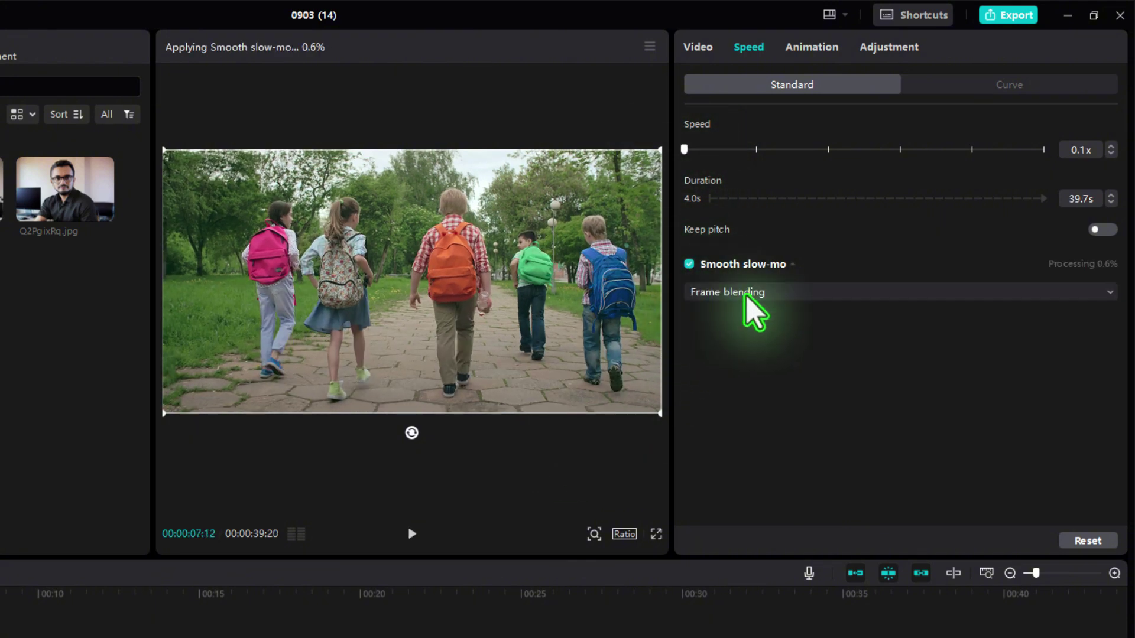
left_click(718, 295)
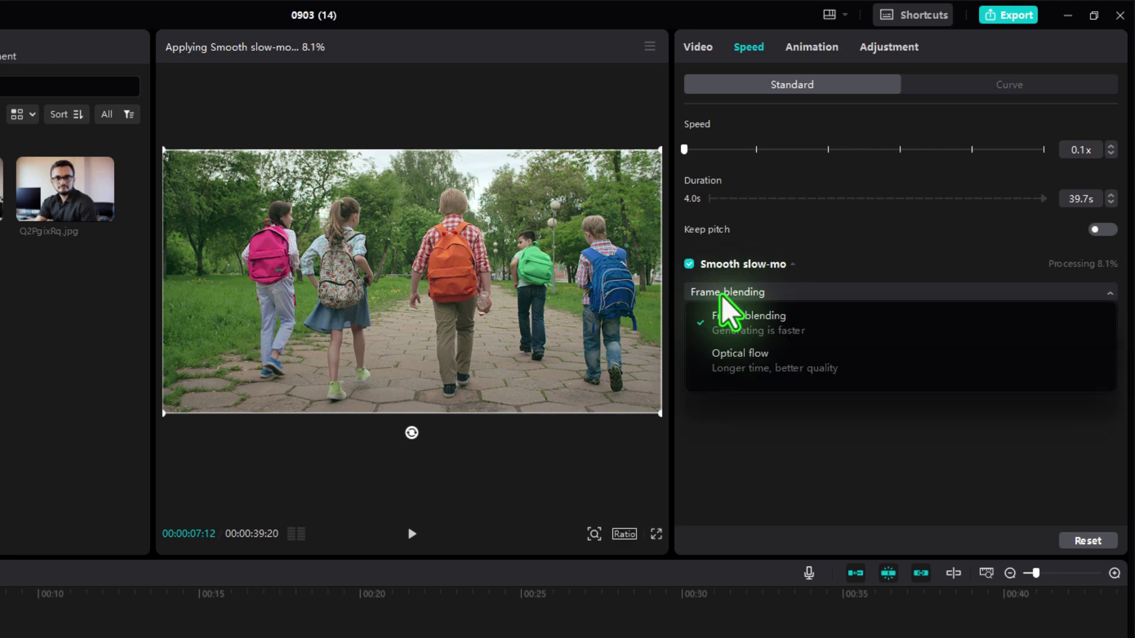
left_click(747, 367)
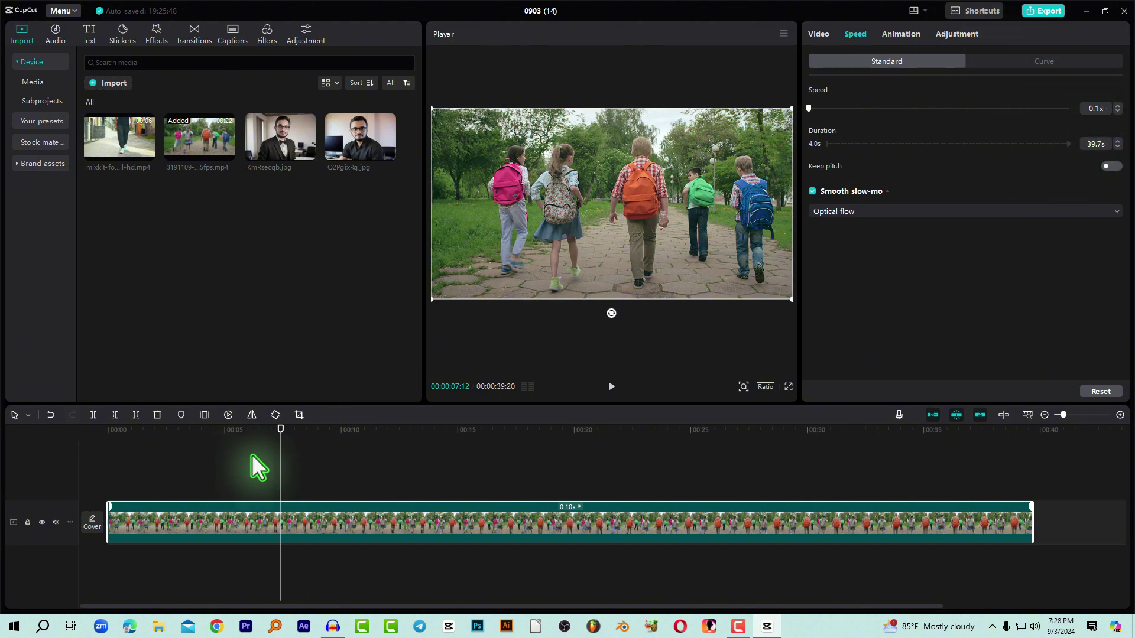
left_click_drag(242, 448, 72, 450)
key("space")
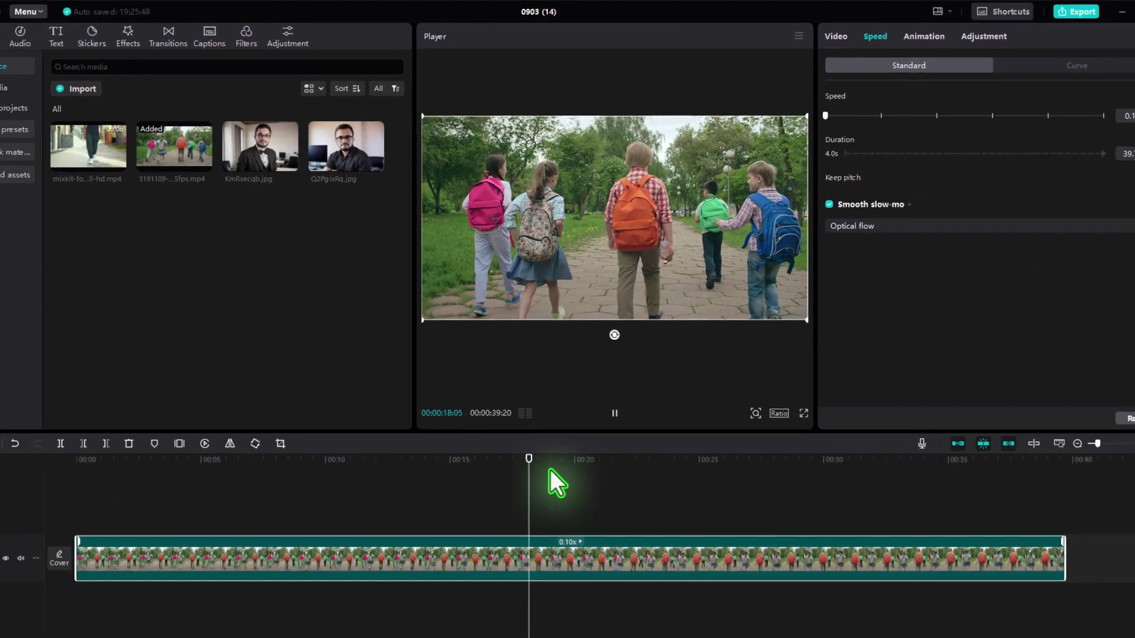
left_click(539, 459)
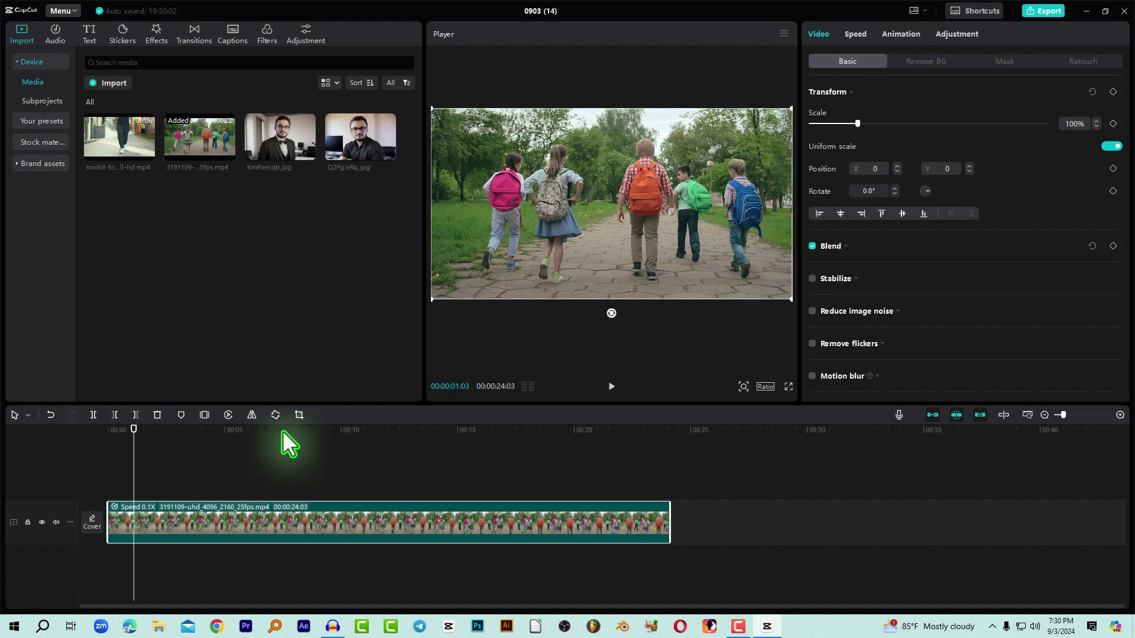
- From the Subprojects sidebar, start an import and tick the 17-second 0903 (12) subproject
left_click_drag(283, 431, 293, 431)
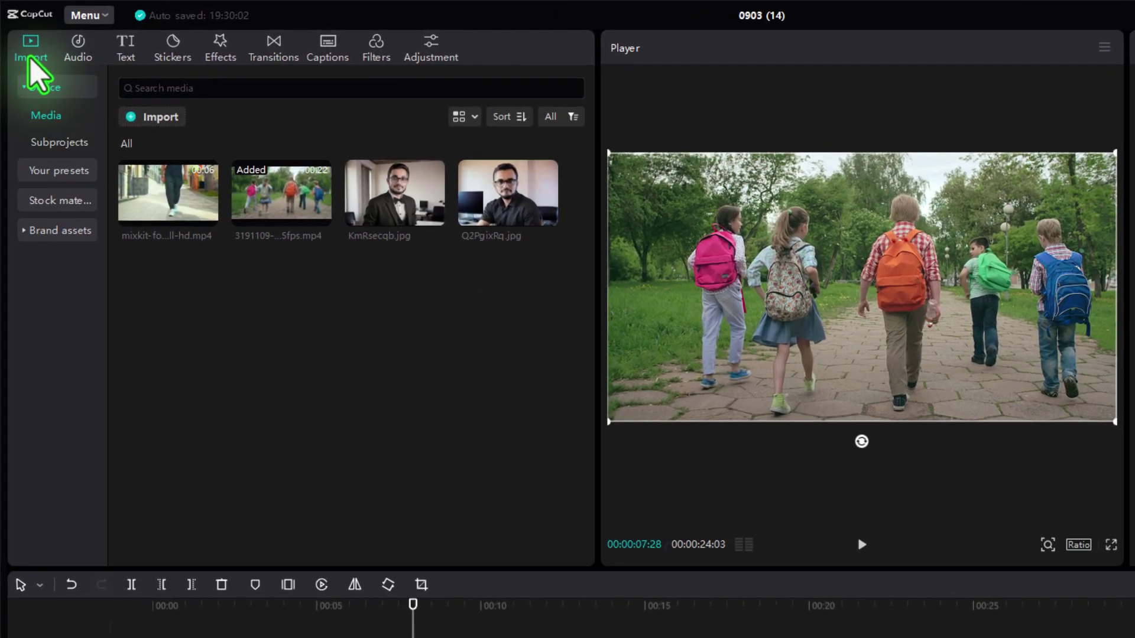
left_click(68, 145)
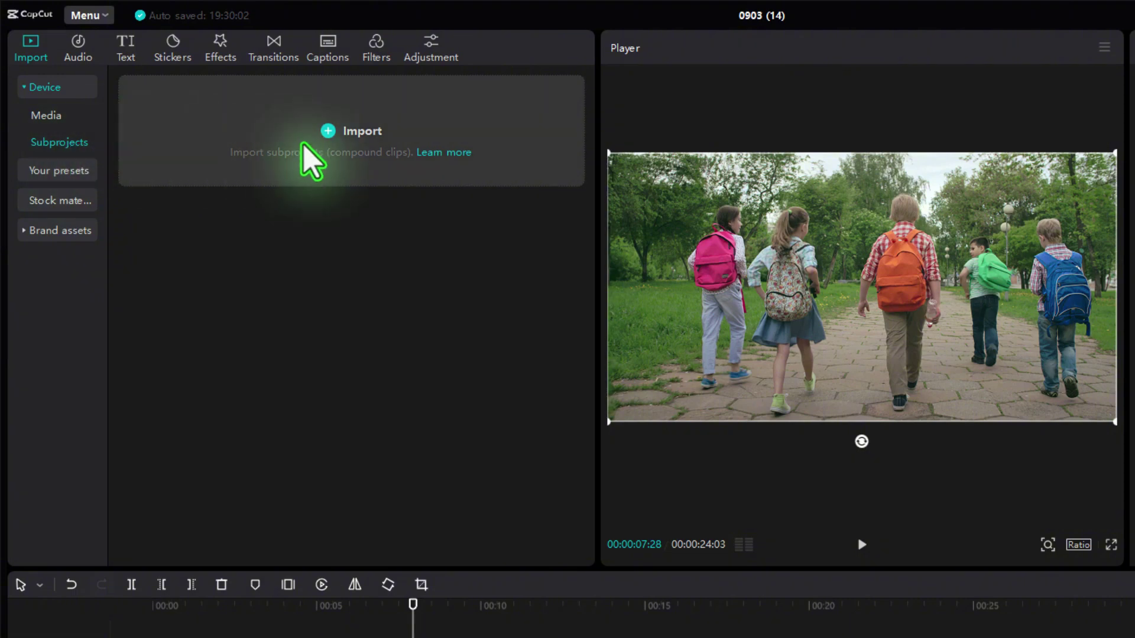
left_click(341, 136)
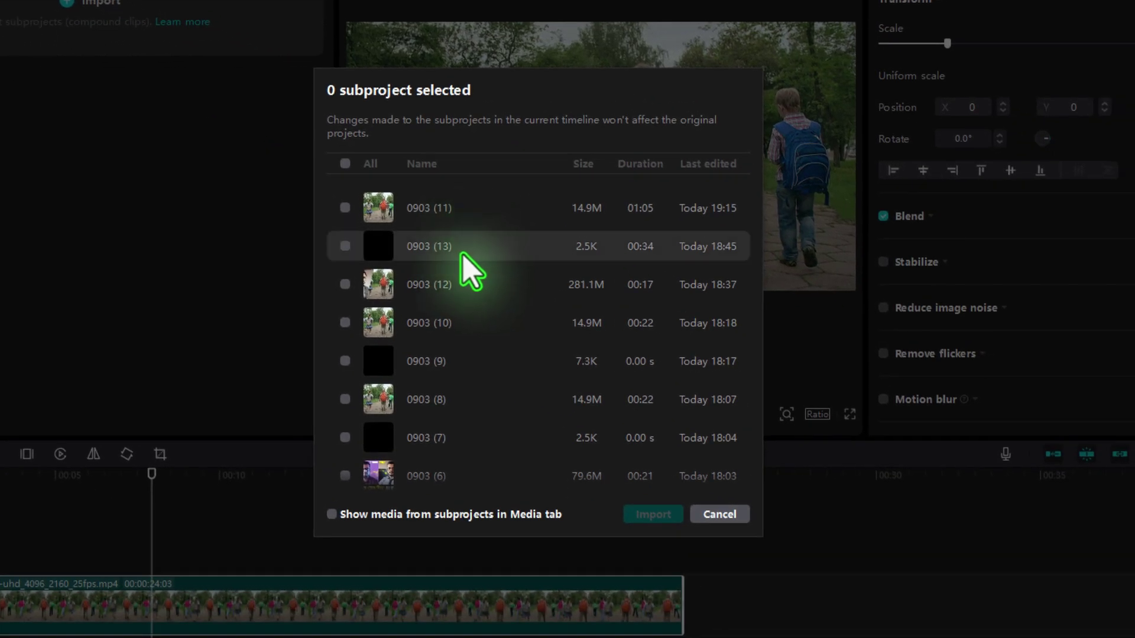
scroll(455, 282, "down", 2)
scroll(458, 285, "down", 3)
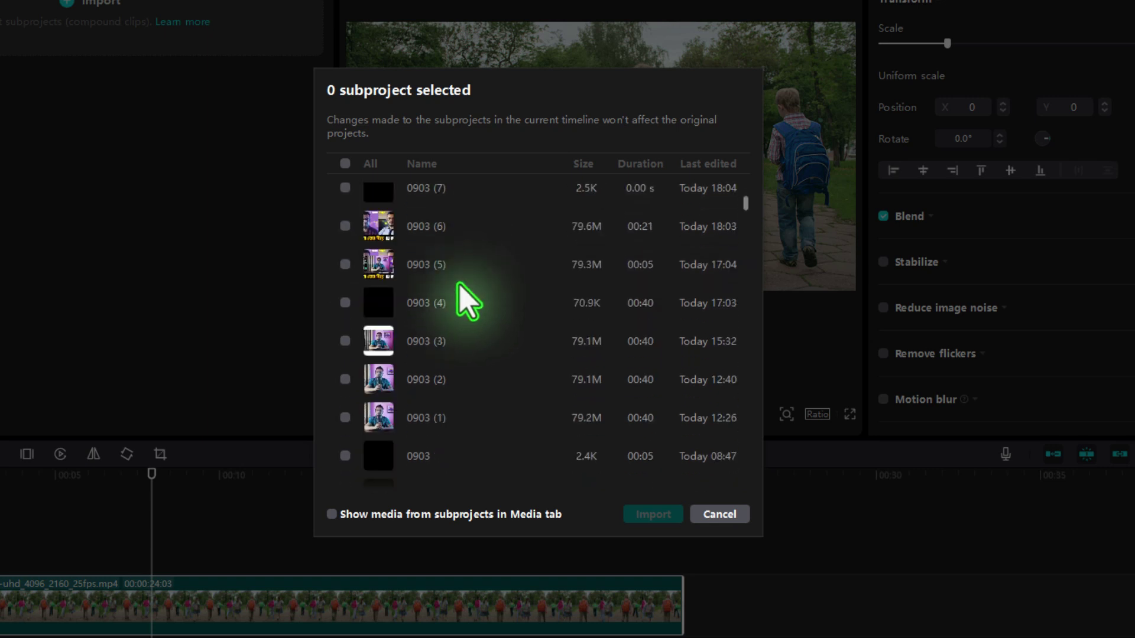
left_click_drag(746, 210, 737, 171)
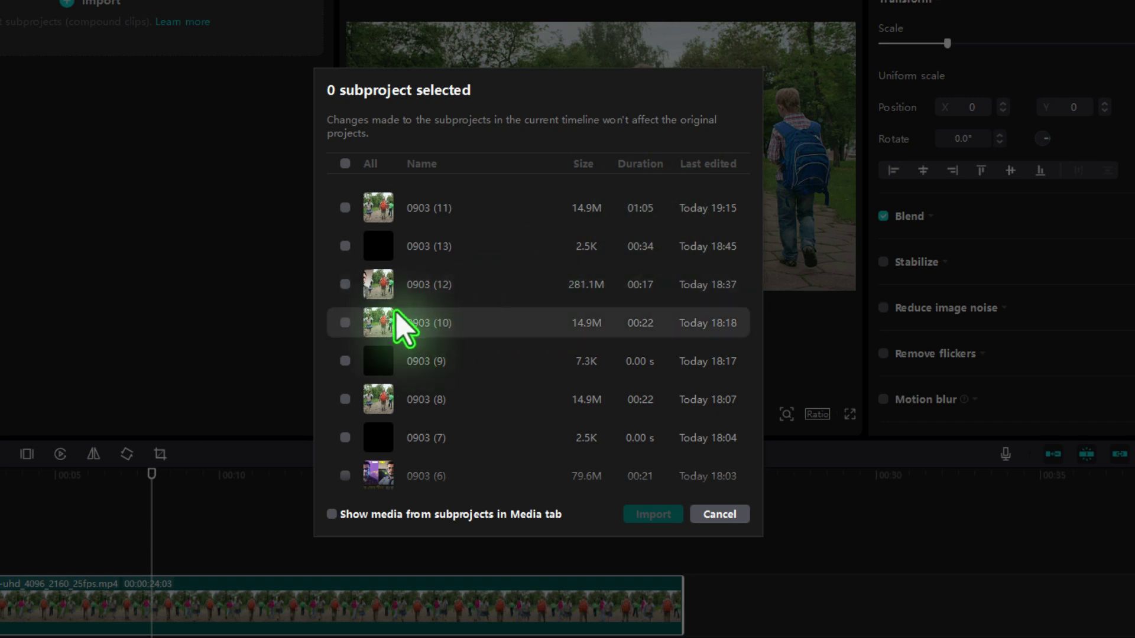
left_click(344, 286)
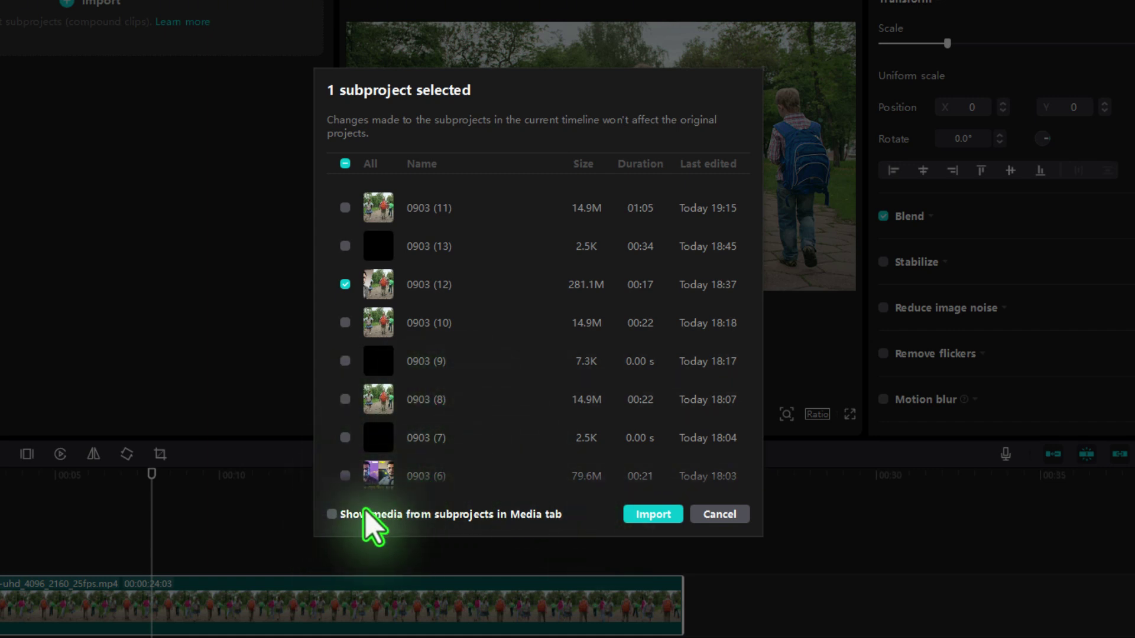
- Import 0903 (12), drop it after the walking clip, and scrub to its STREET INTERVIEW title
left_click(656, 518)
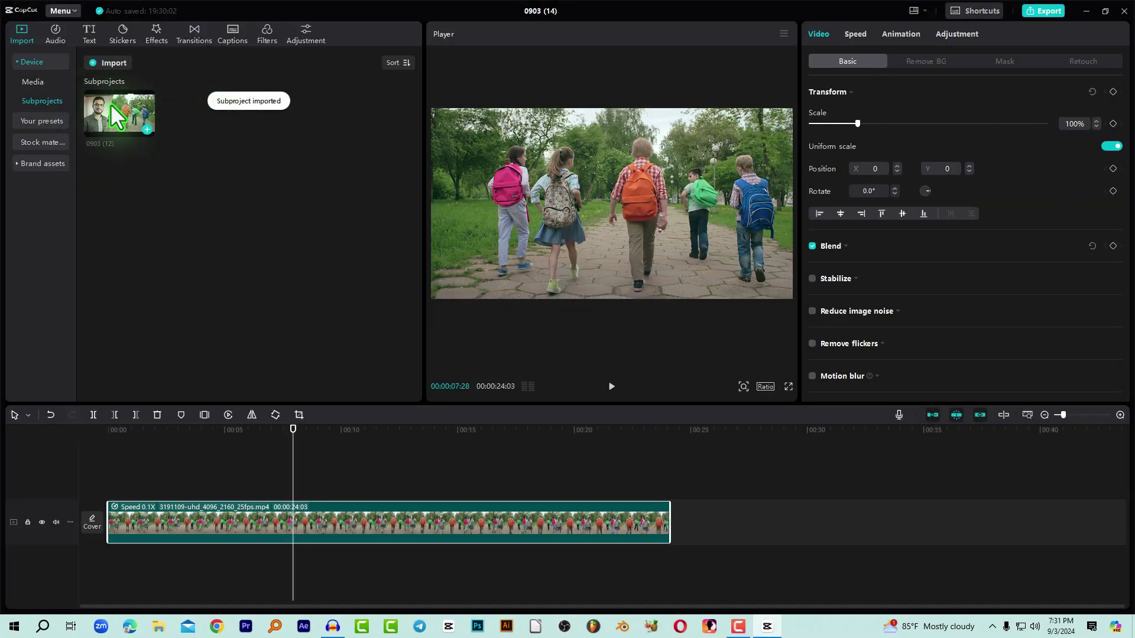
left_click(134, 138)
left_click_drag(120, 111, 709, 532)
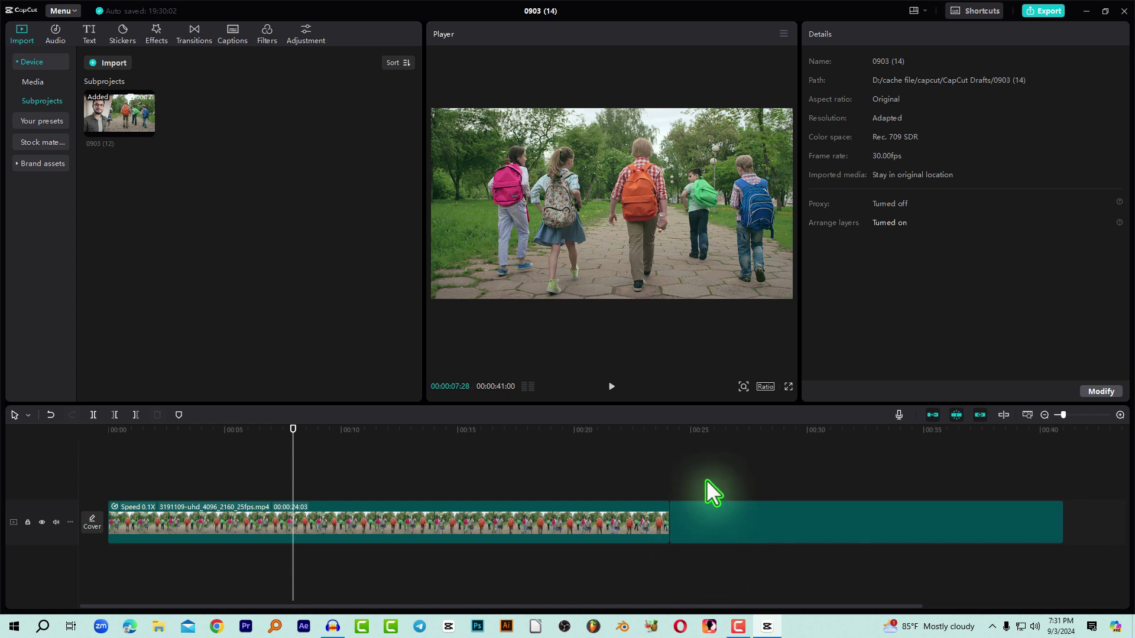
left_click(686, 433)
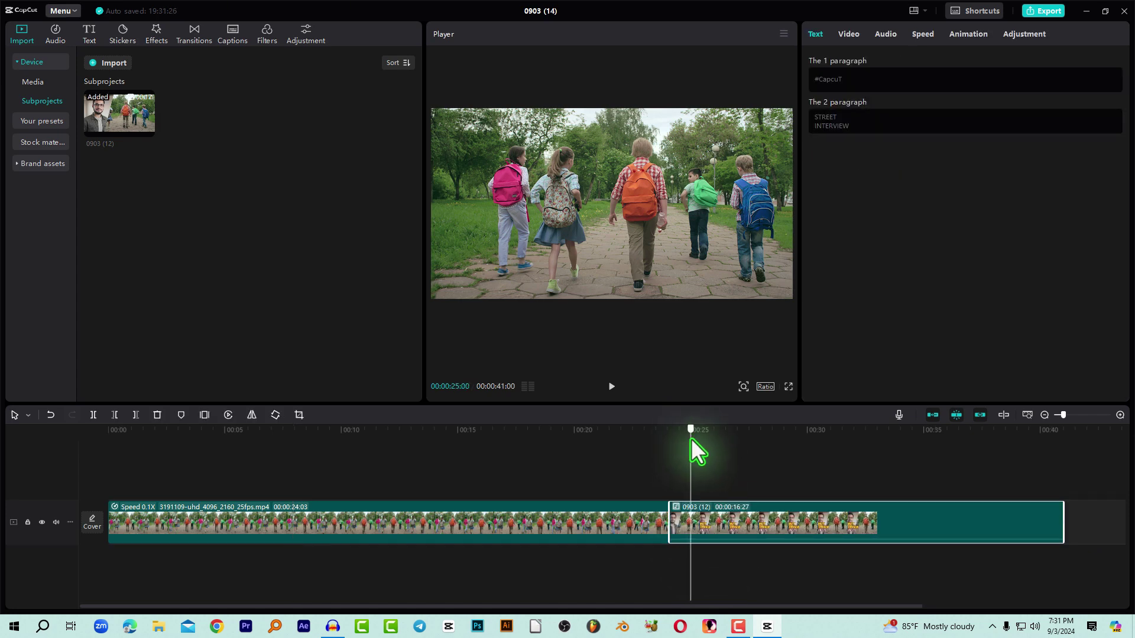
left_click_drag(690, 439, 1031, 471)
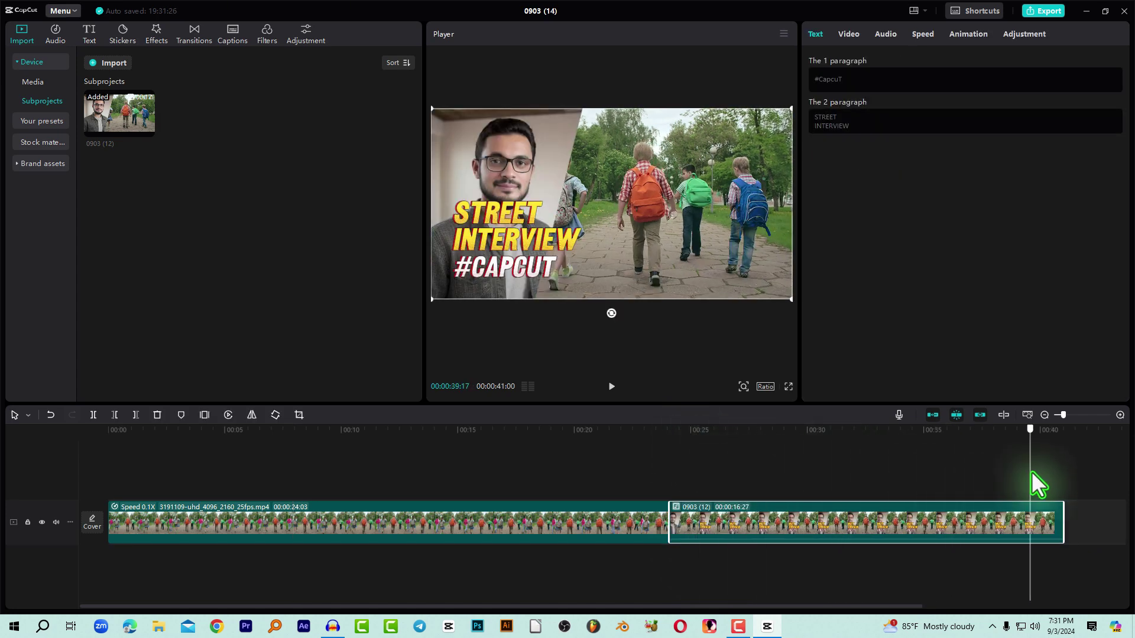
left_click_drag(1030, 472, 778, 482)
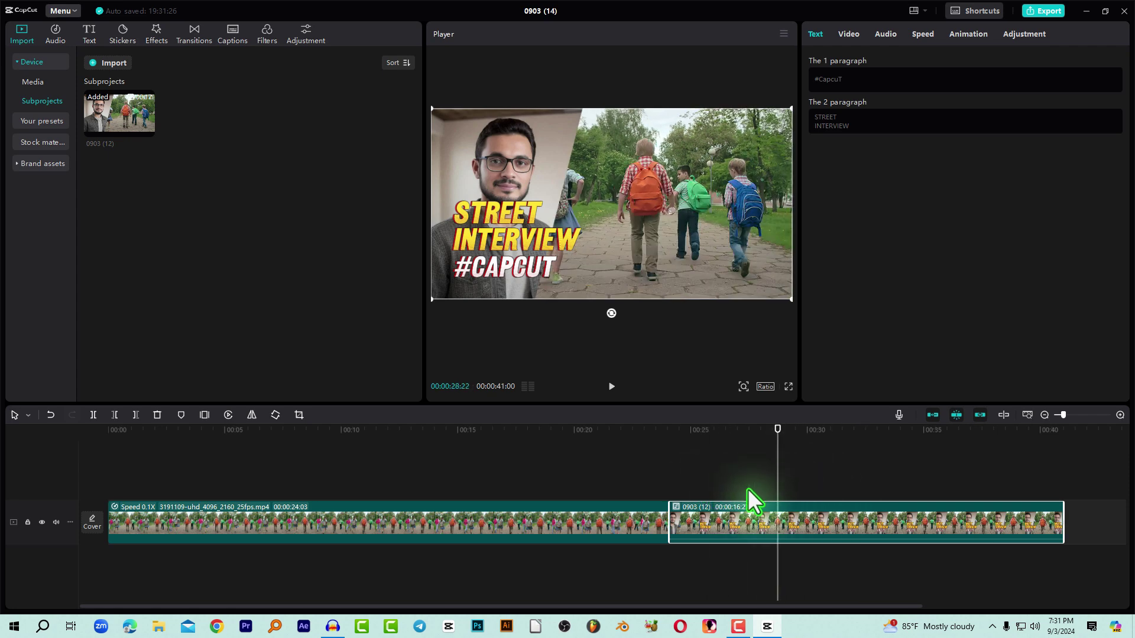
- Undo the 0903 (12) compound clip and select its text, image and video clips
right_click(729, 523)
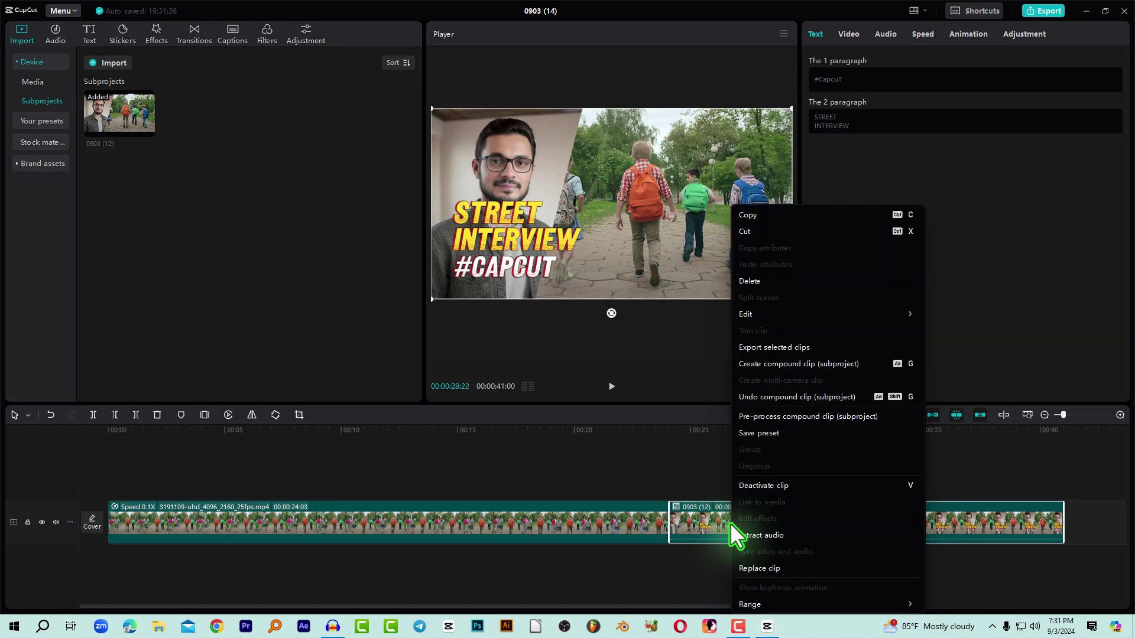
left_click(732, 524)
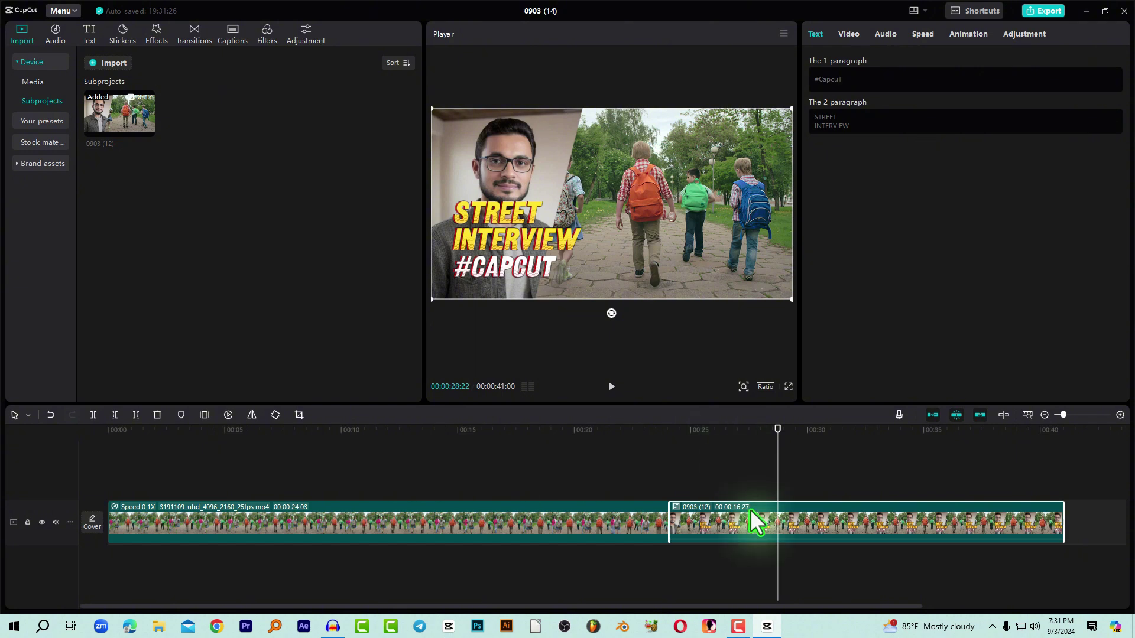
right_click(766, 523)
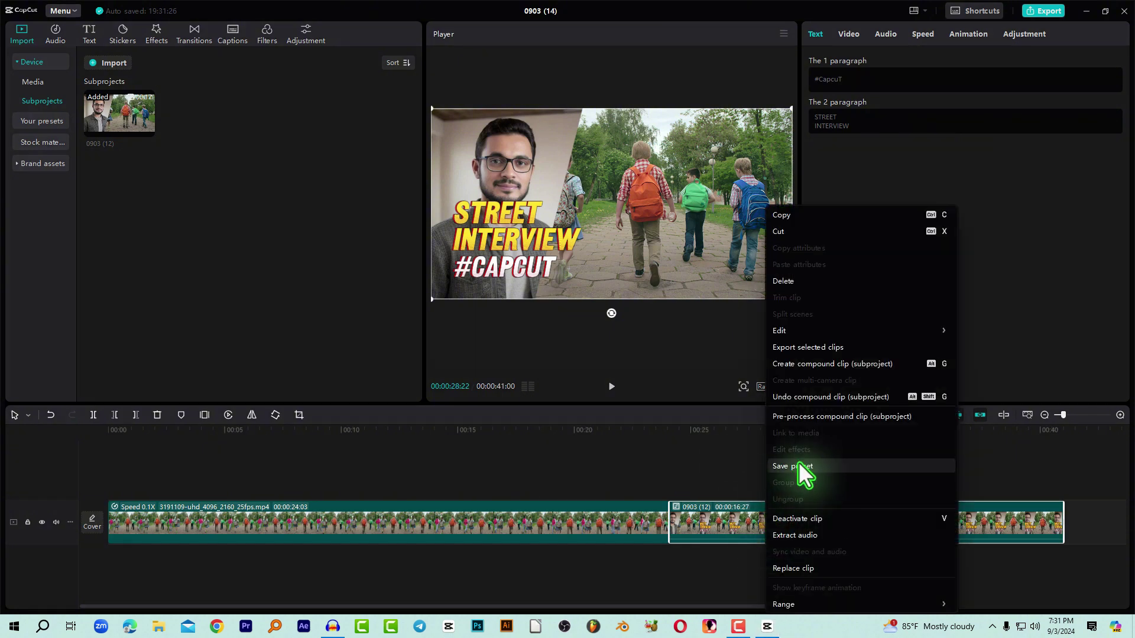
left_click(849, 400)
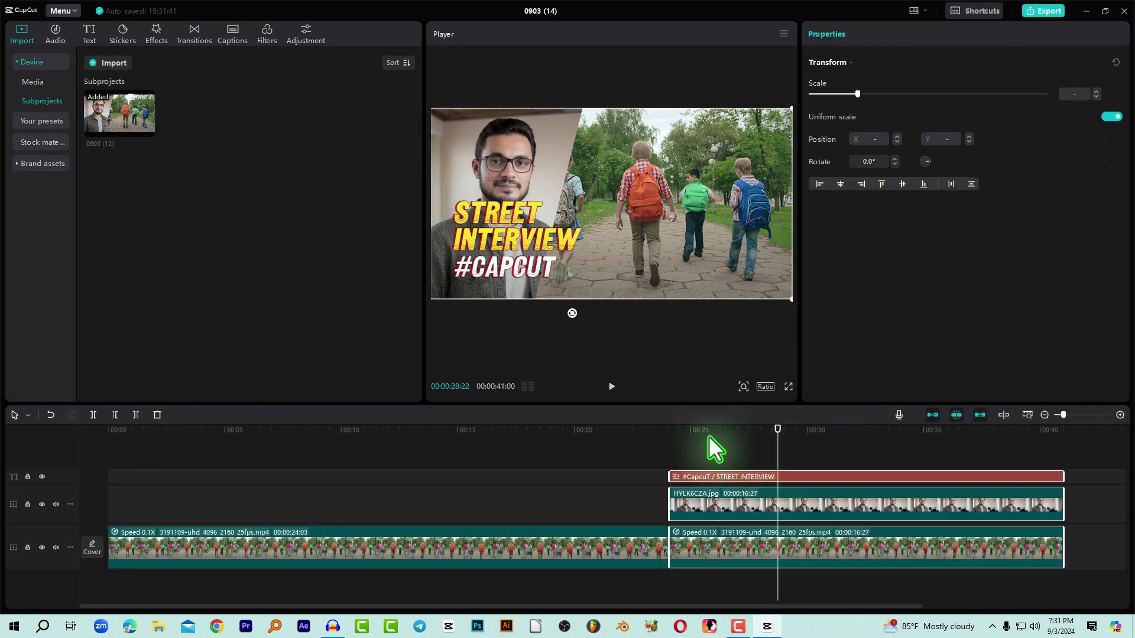
mouse_move(774, 452)
left_mouse_down()
mouse_move(732, 455)
mouse_move(718, 513)
left_mouse_up()
left_click(728, 459)
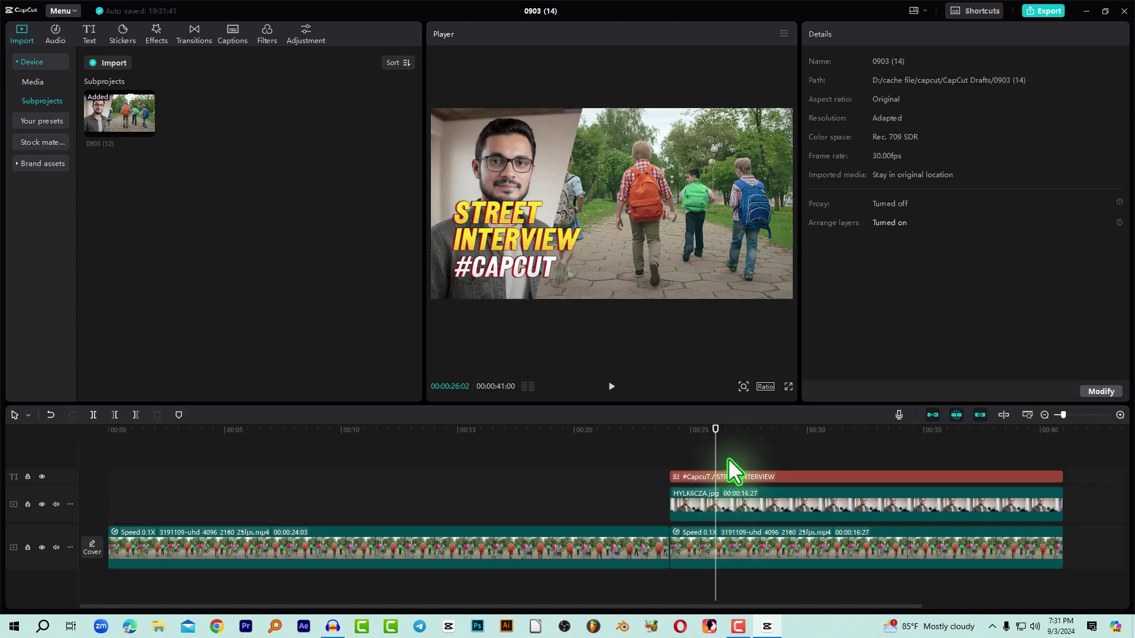
mouse_move(744, 591)
left_mouse_down()
mouse_move(749, 440)
mouse_move(894, 442)
mouse_move(694, 458)
left_mouse_up()
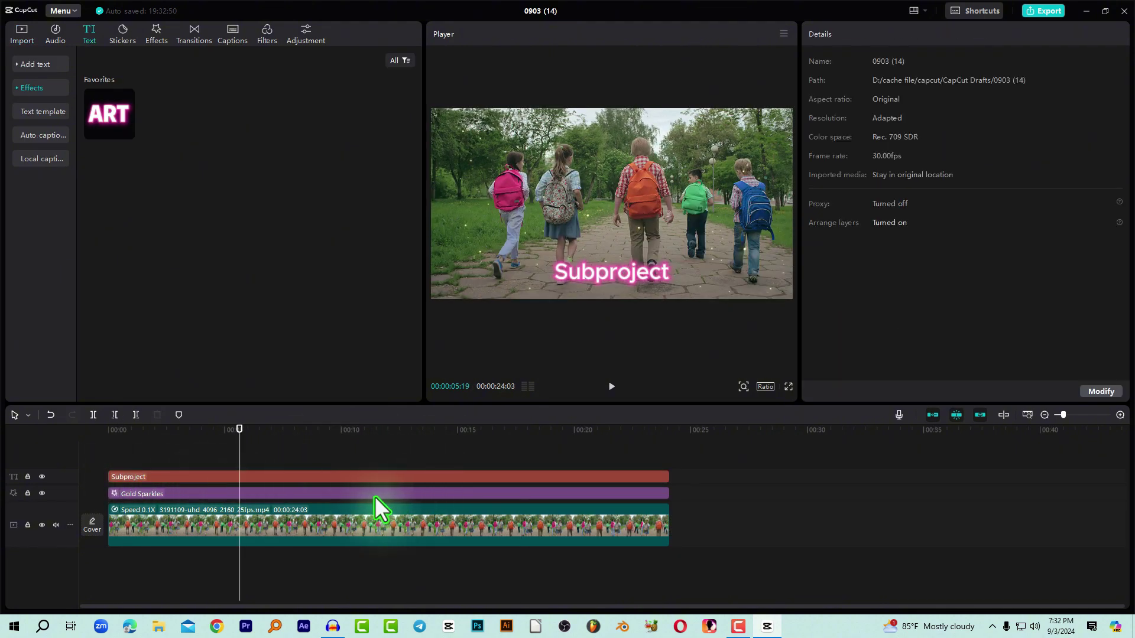
- Select the Subproject title, Gold Sparkles effect and school-kids video, and merge them into Compound clip1
left_click(380, 478)
left_click(374, 515)
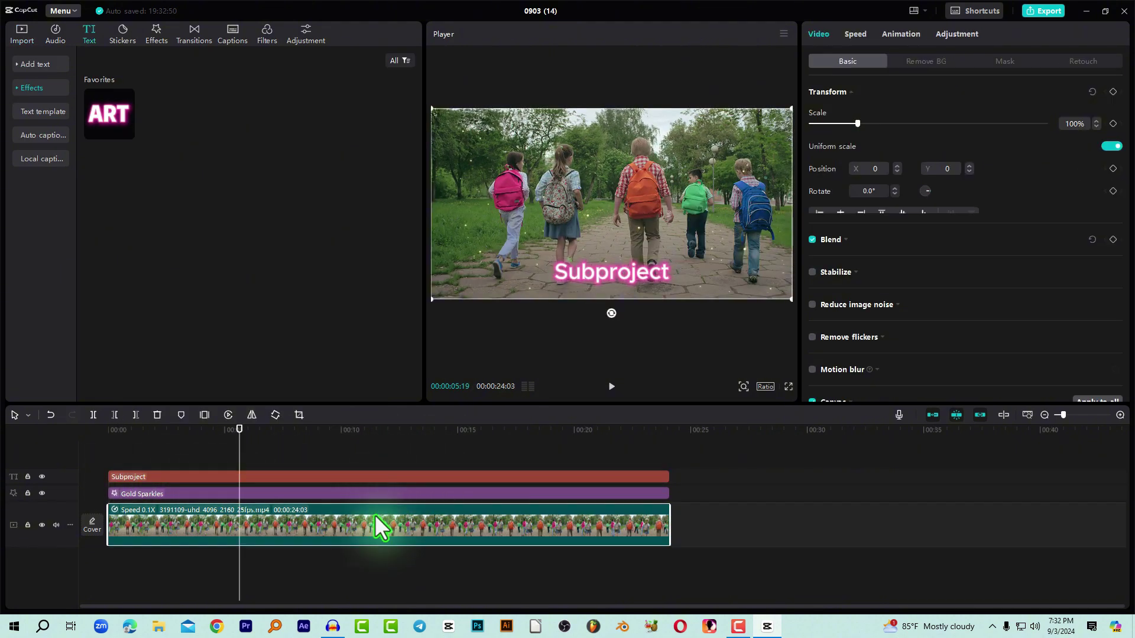
left_click(217, 432)
left_click(291, 448)
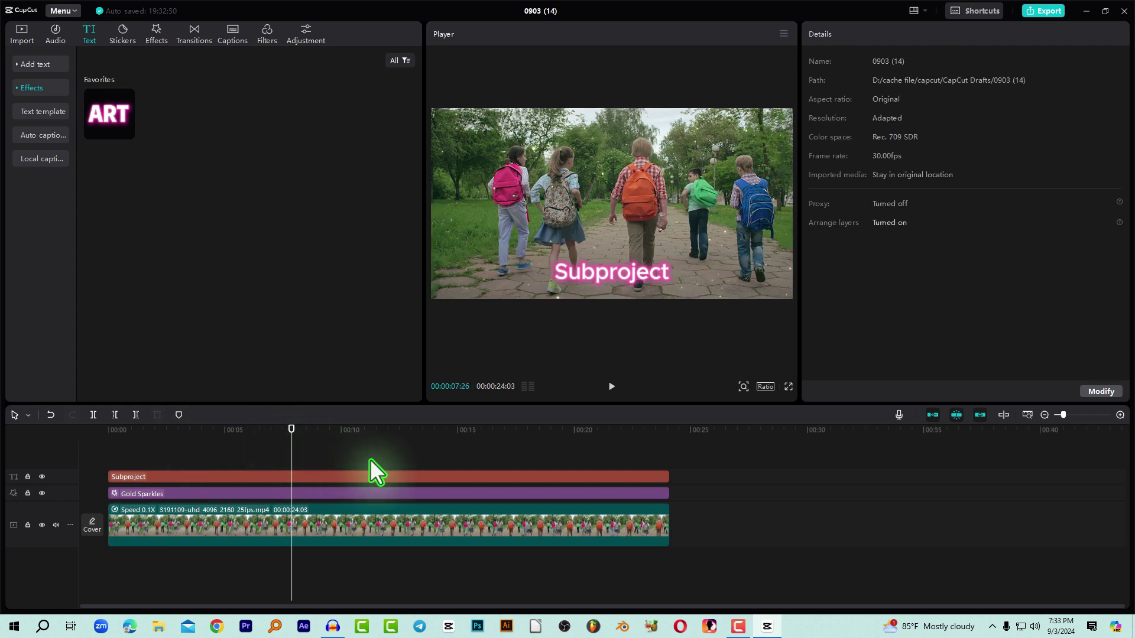
left_click_drag(370, 462, 340, 532)
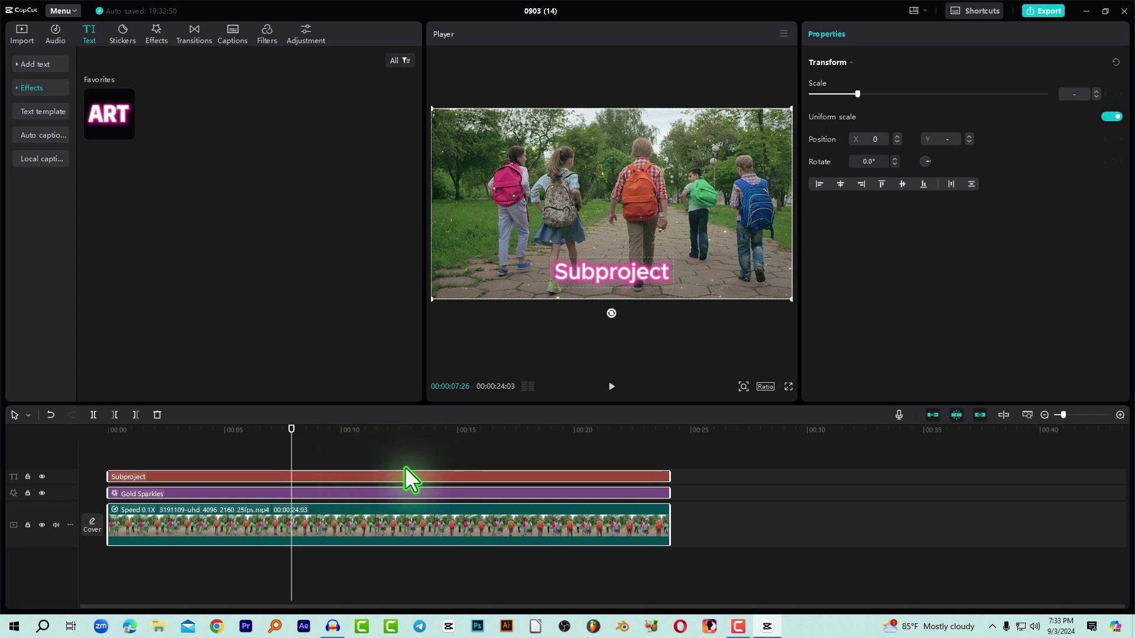
left_click_drag(400, 464, 318, 532)
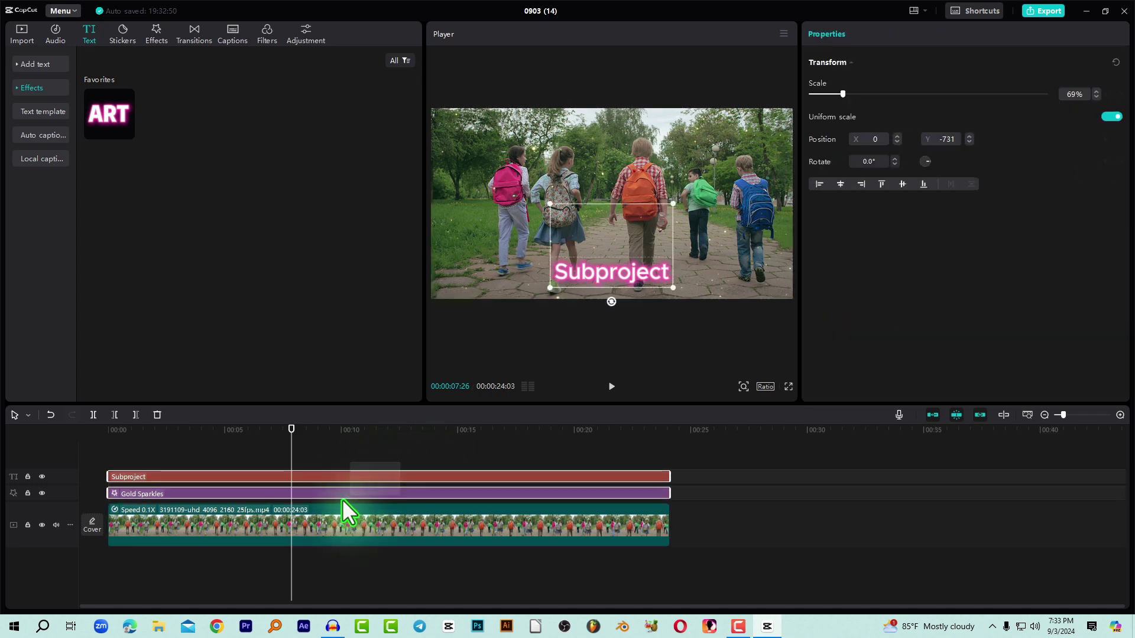
right_click(317, 531)
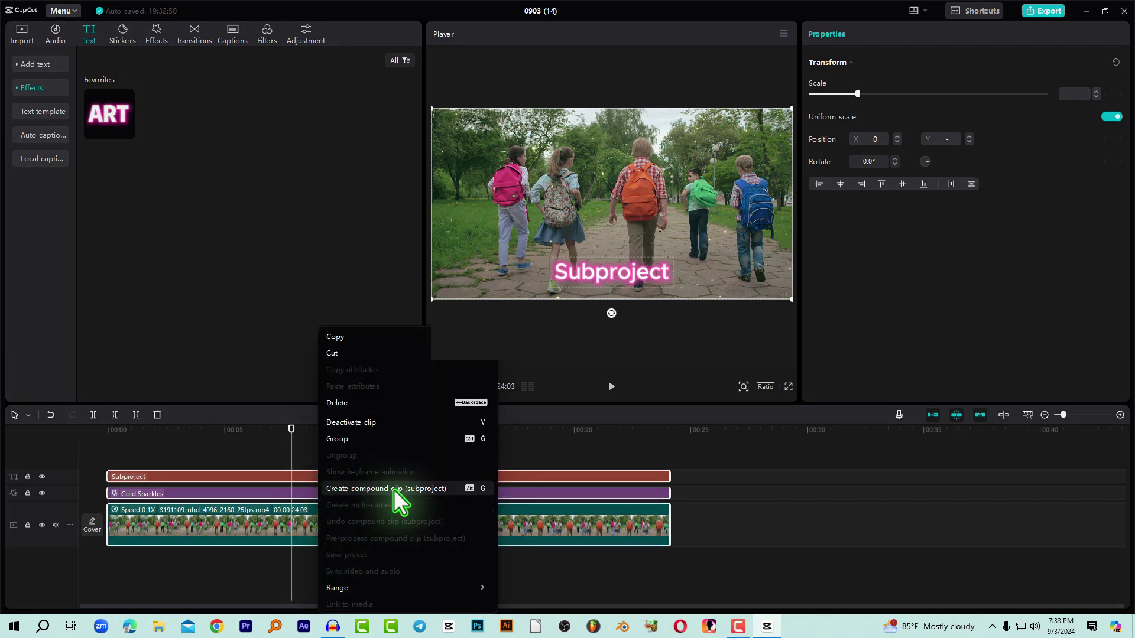
left_click(300, 461)
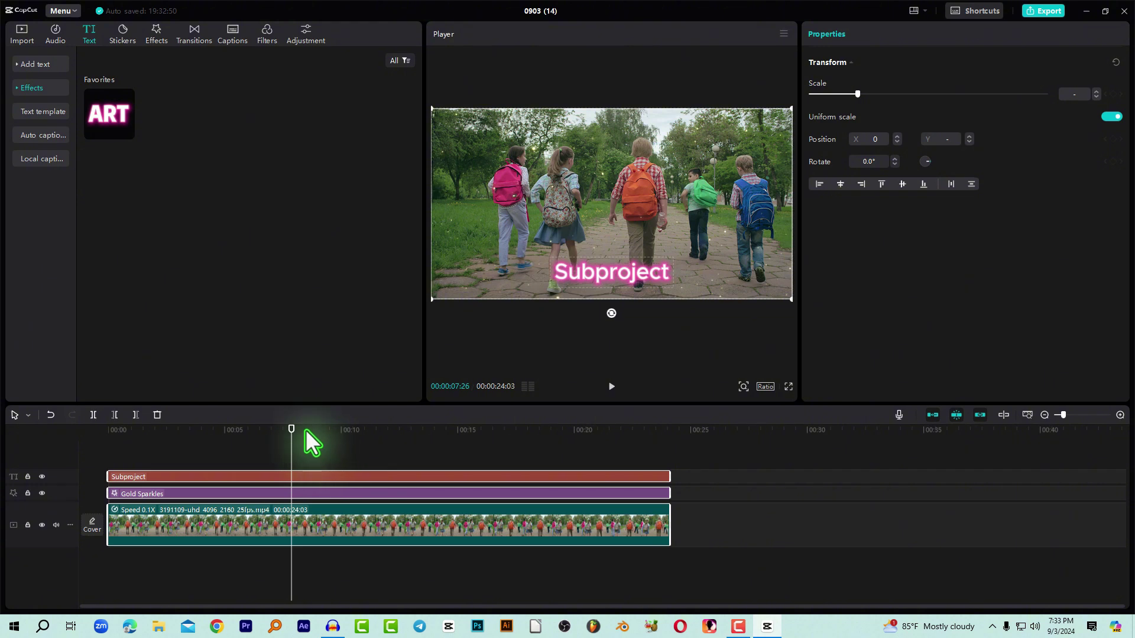
right_click(306, 534)
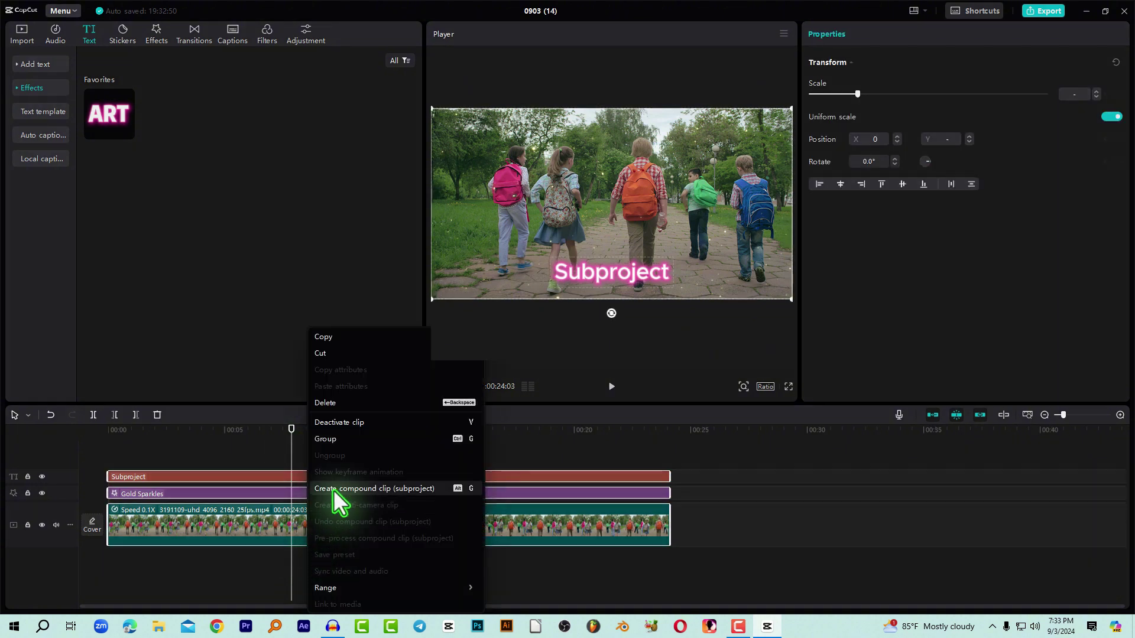
left_click(413, 494)
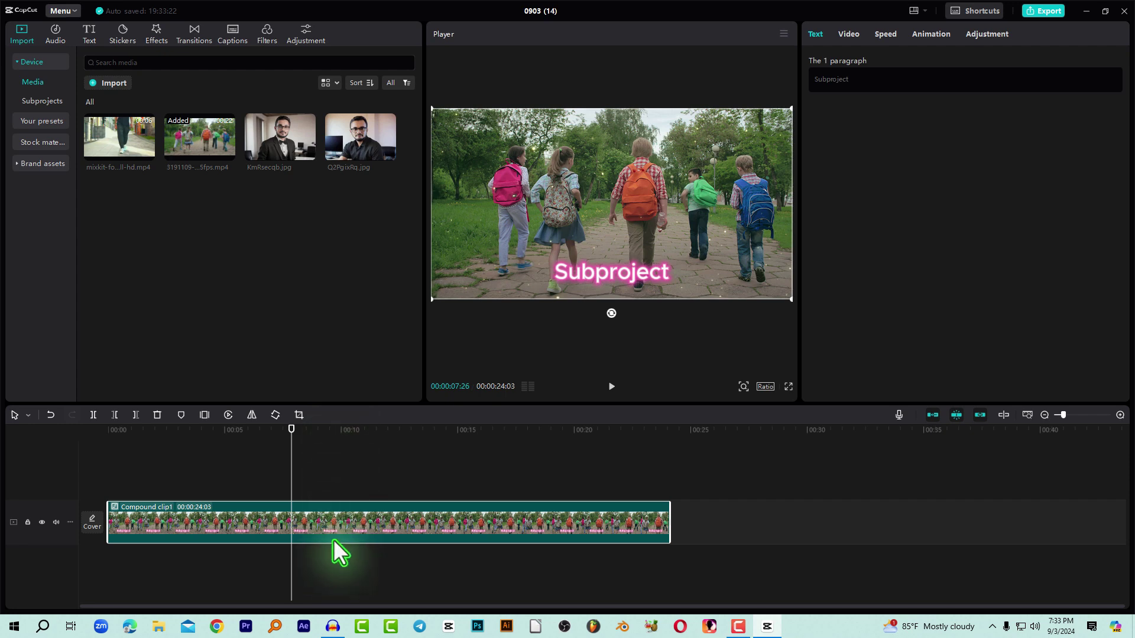
- Undo the earlier merge and recombine the three tracks into a compound clip
key("ctrl+z")
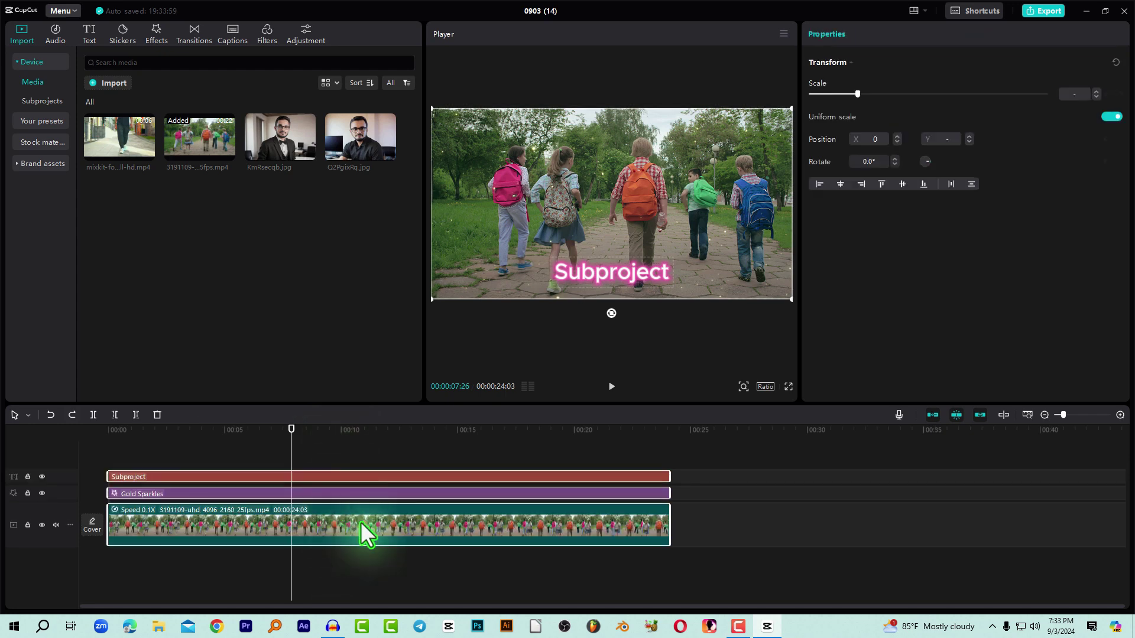
right_click(321, 519)
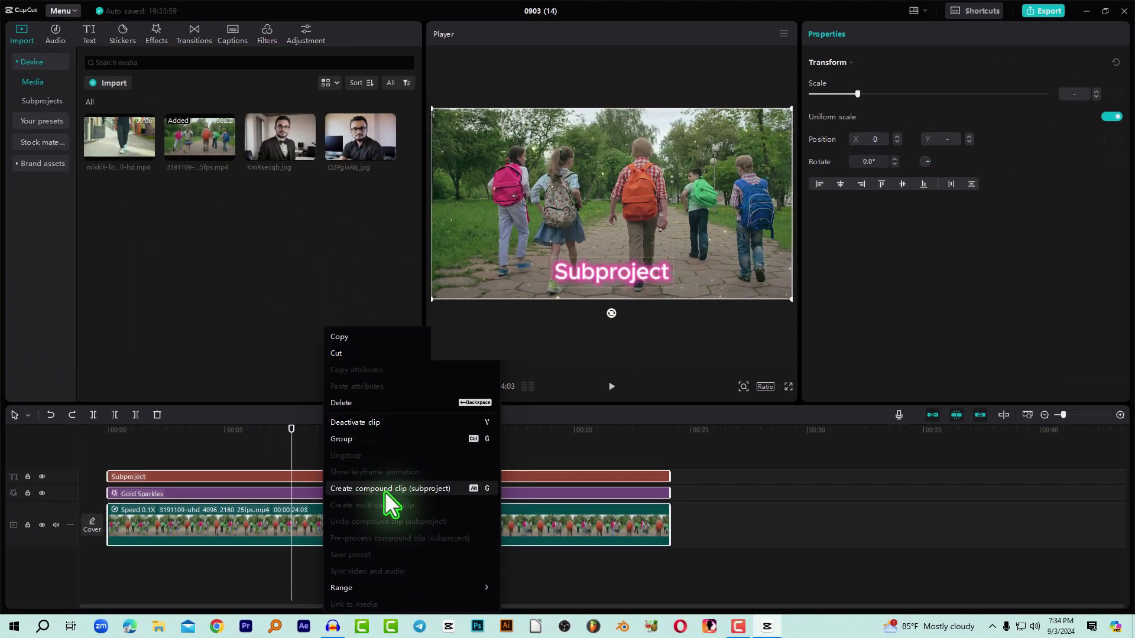
left_click(405, 490)
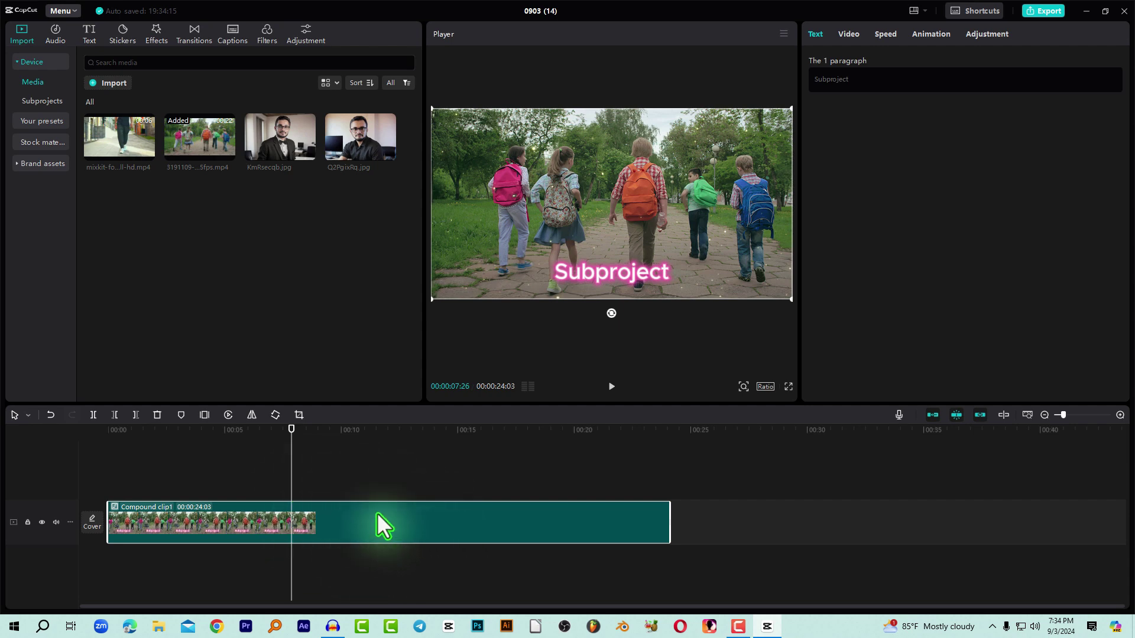
- Place the Compound clip1 (1) subproject on the timeline right after the first clip
left_click(42, 102)
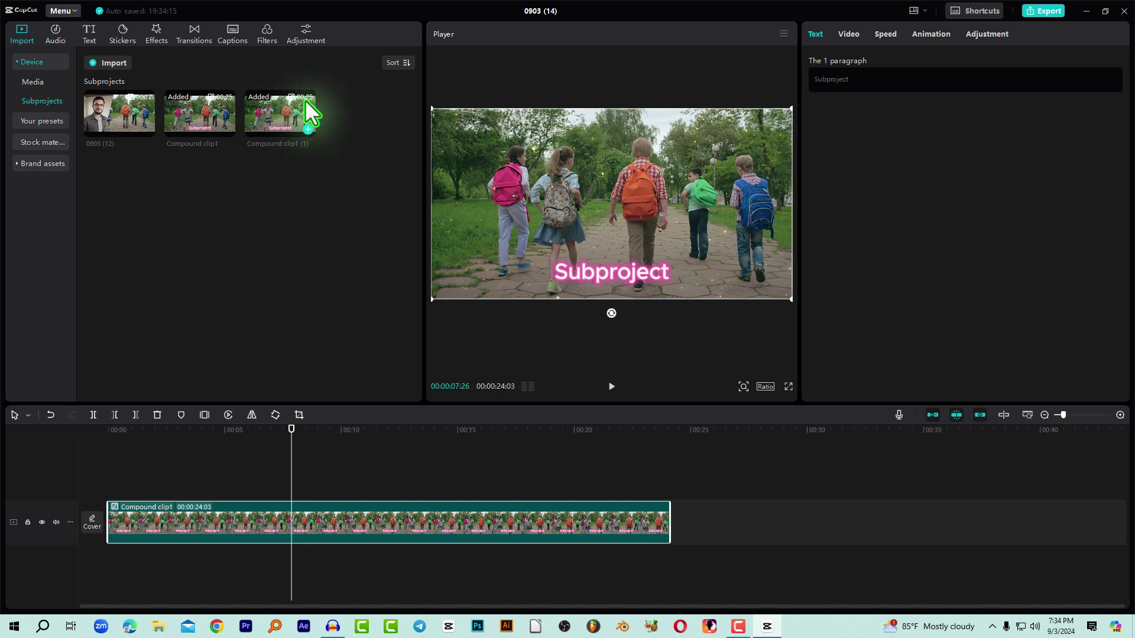
left_click(282, 115)
left_click_drag(281, 112, 875, 523)
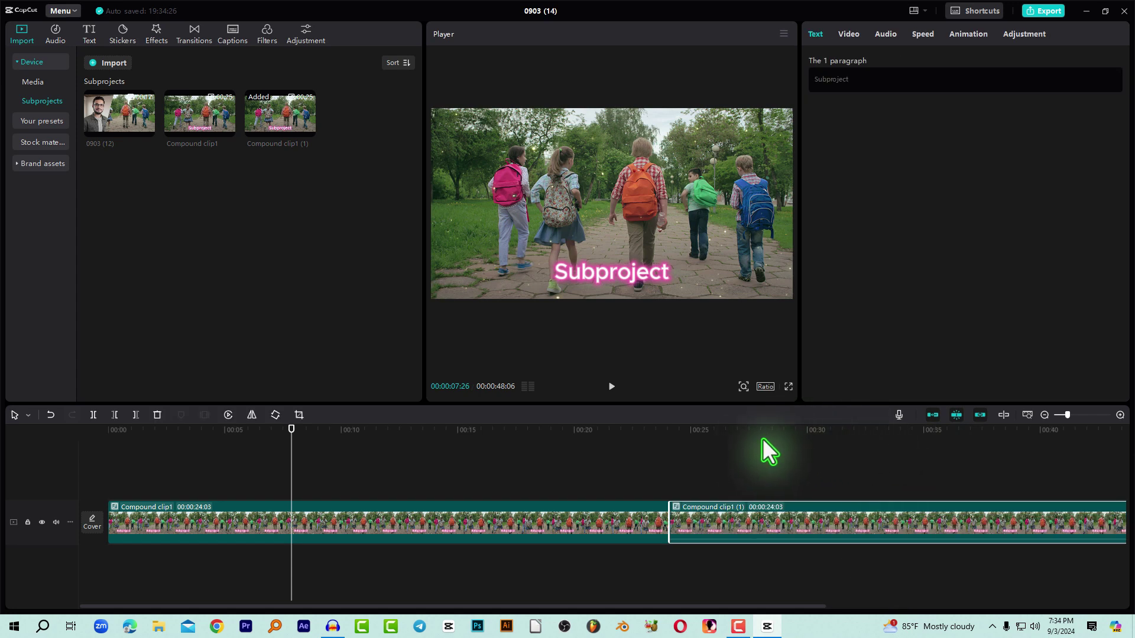
left_click_drag(762, 439, 923, 486)
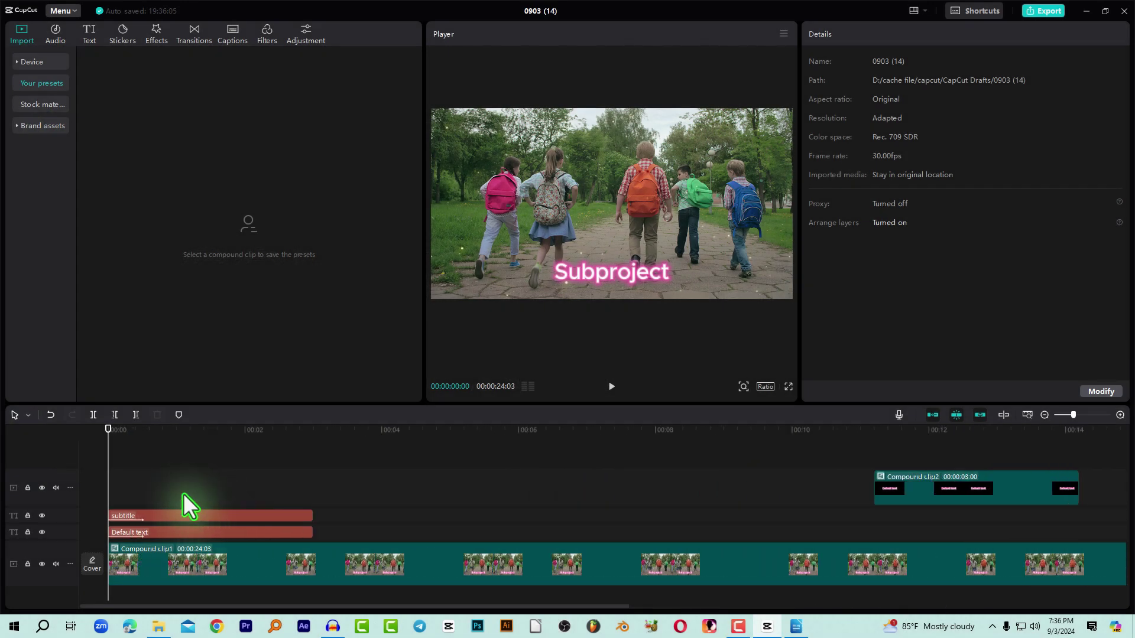
- Select the subtitle and Default text clips and merge them into a 3-second Compound clip5
left_click_drag(108, 429, 123, 435)
left_click(177, 515)
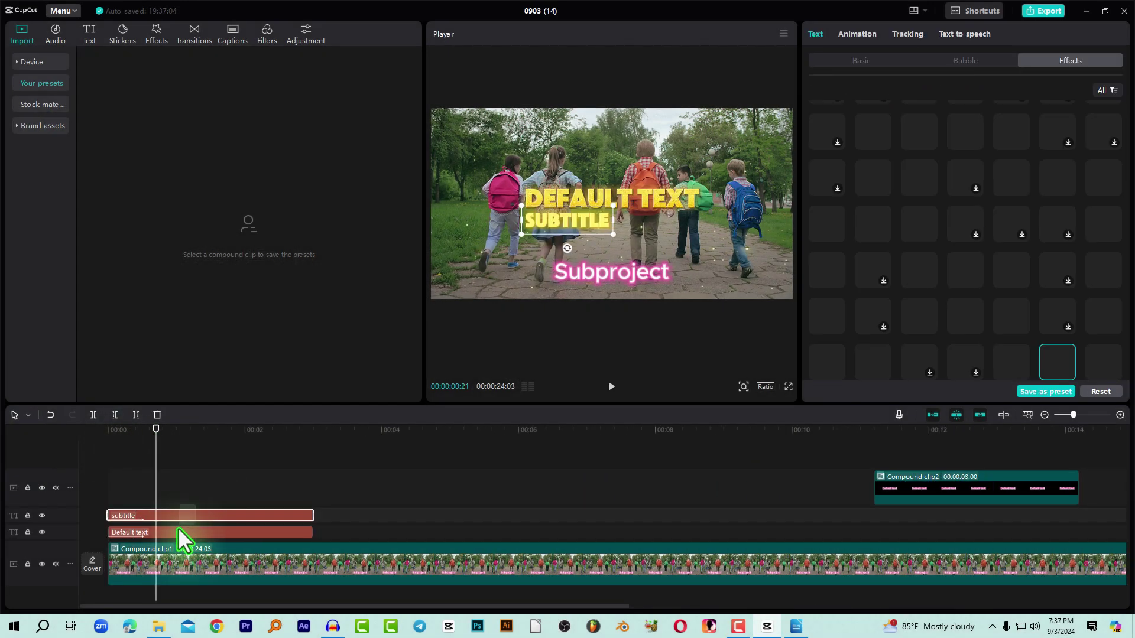
left_click(178, 529, "ctrl")
mouse_move(157, 426)
left_mouse_down()
mouse_move(122, 440)
mouse_move(242, 478)
left_mouse_up()
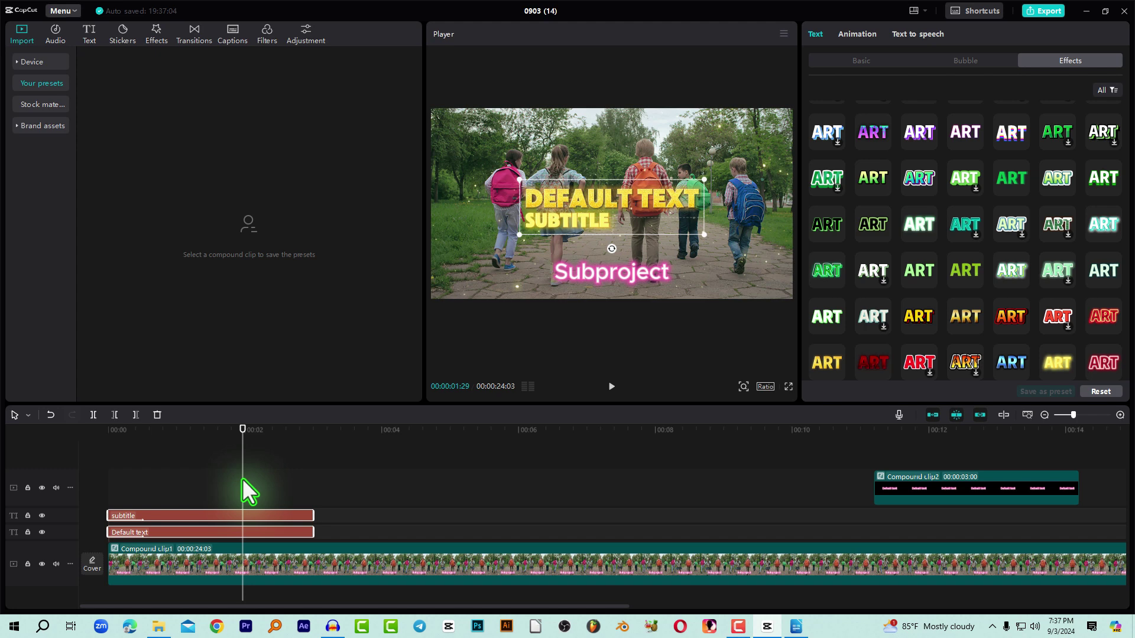
mouse_move(140, 433)
left_mouse_down()
mouse_move(90, 438)
mouse_move(201, 483)
left_mouse_up()
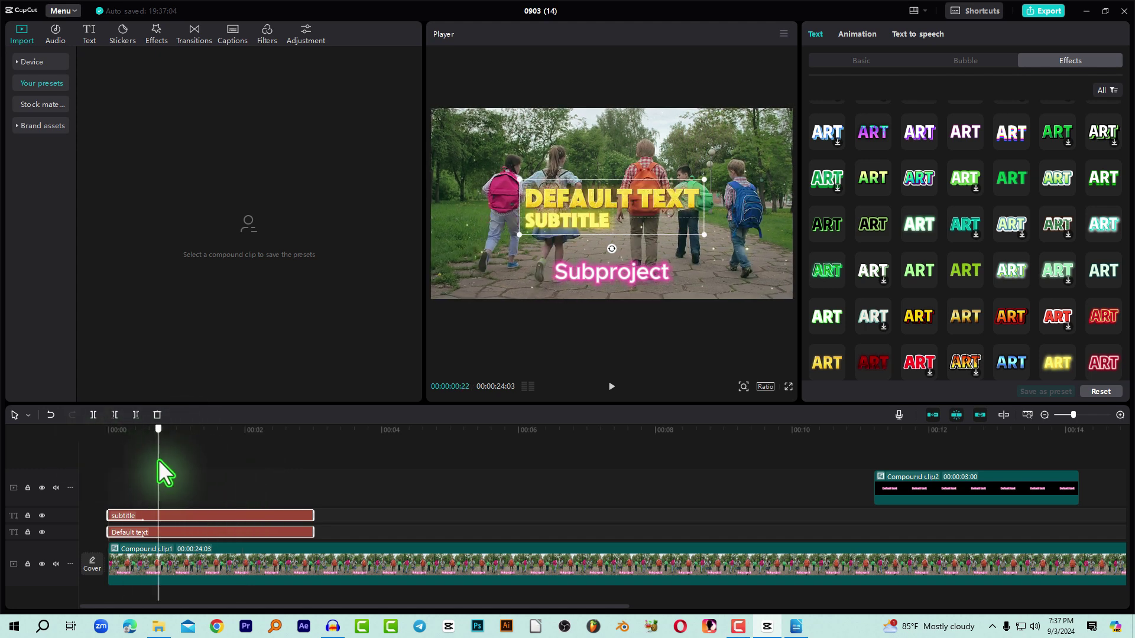
left_click(204, 488)
left_click(207, 527)
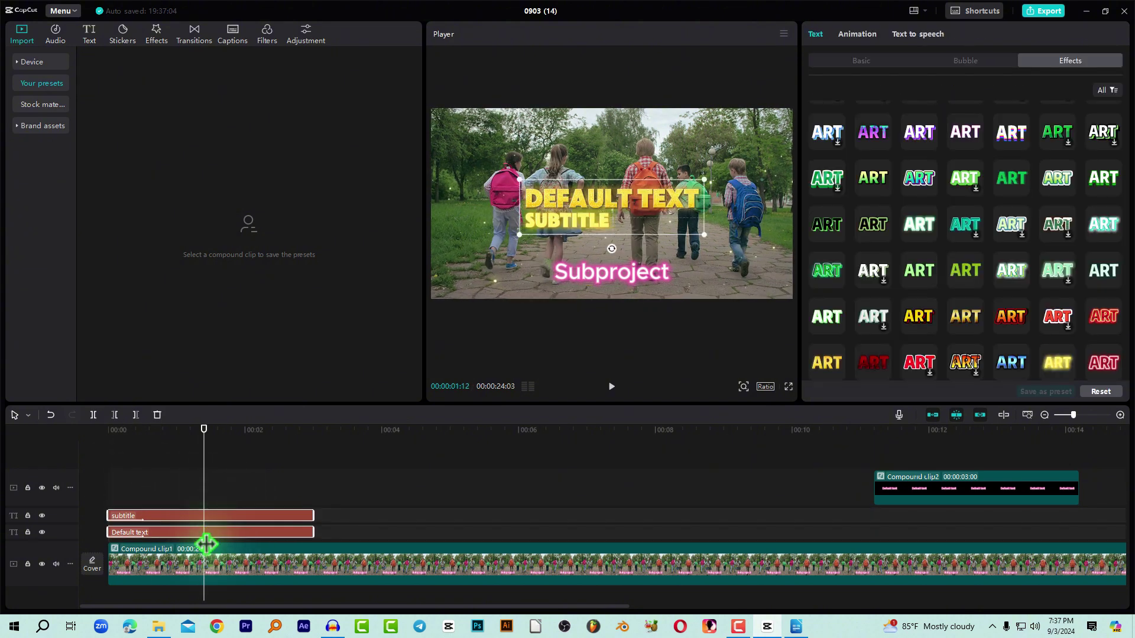
right_click(203, 527)
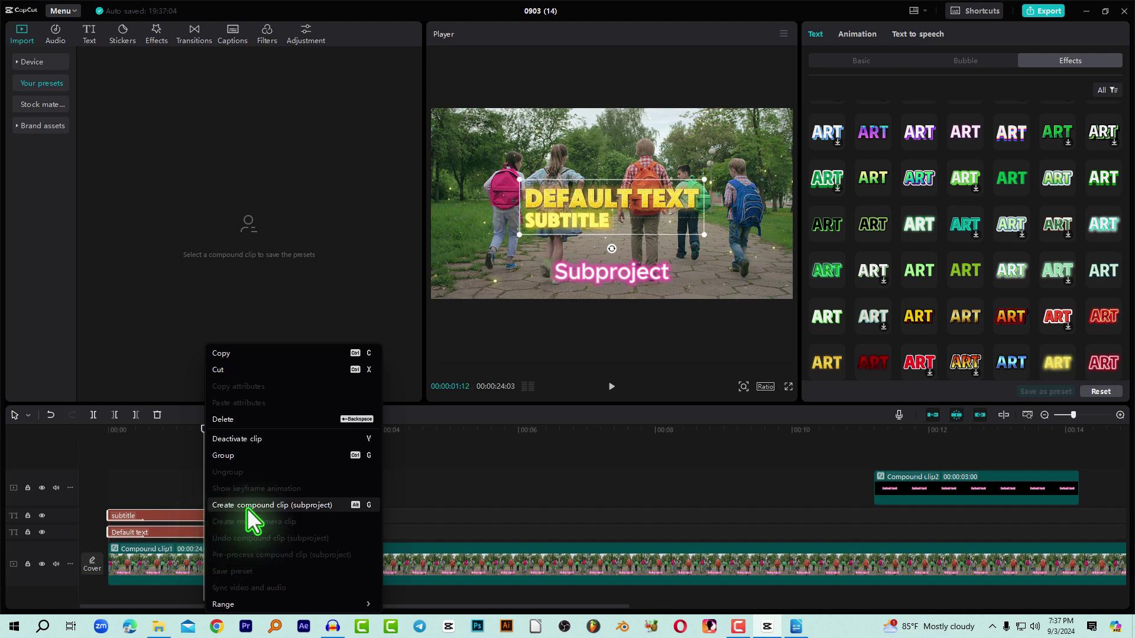
left_click(292, 504)
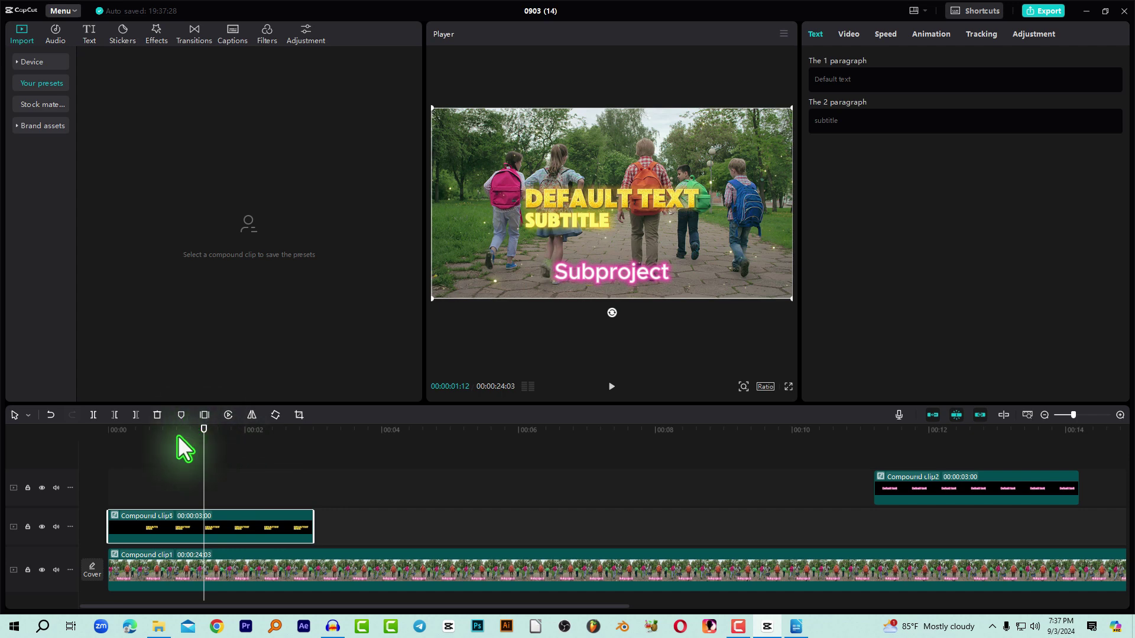
- Shift the title compound clip later in the timeline and preview it
left_click_drag(173, 512, 258, 514)
left_click(199, 429)
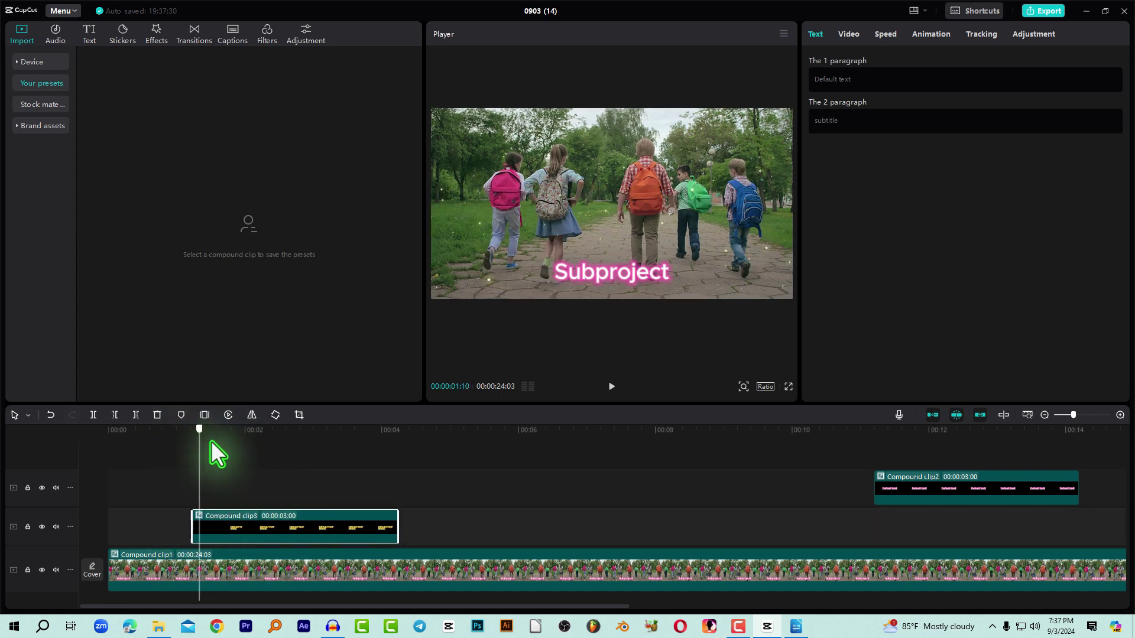
mouse_move(211, 442)
left_mouse_down()
mouse_move(208, 467)
mouse_move(270, 474)
left_mouse_up()
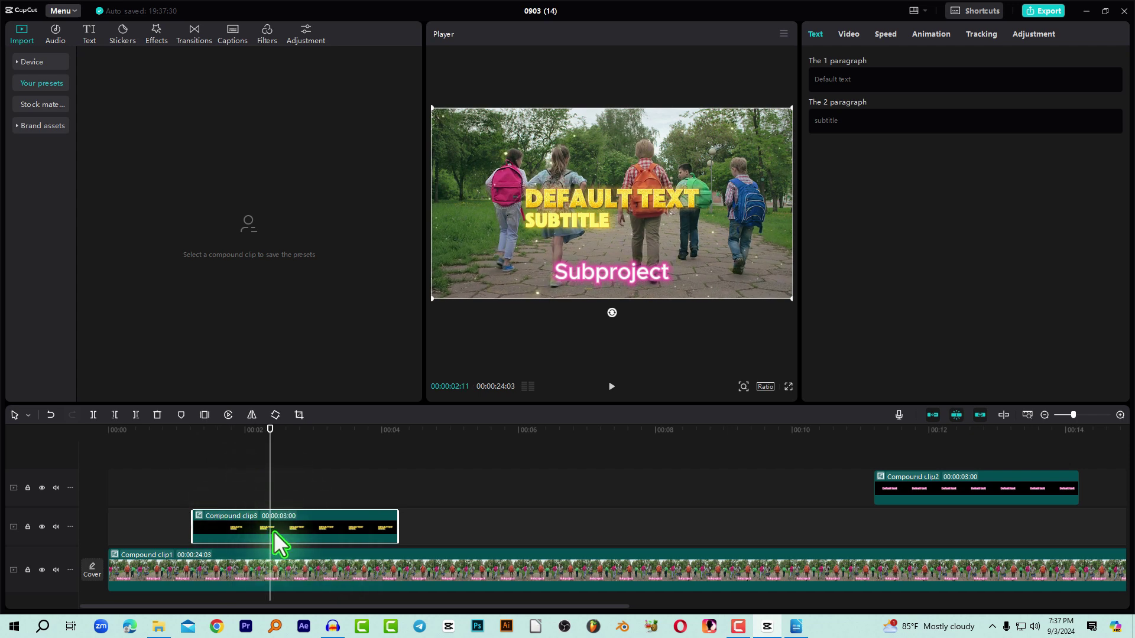
- Save the title compound clip as a 3-second preset in My presets
right_click(296, 528)
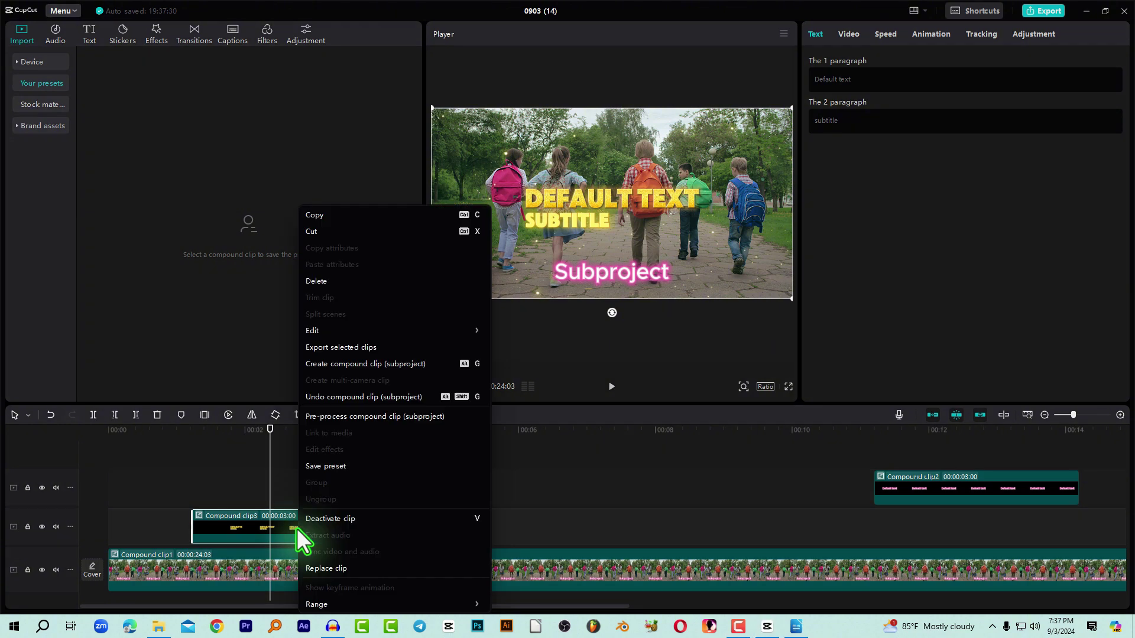
left_click(323, 467)
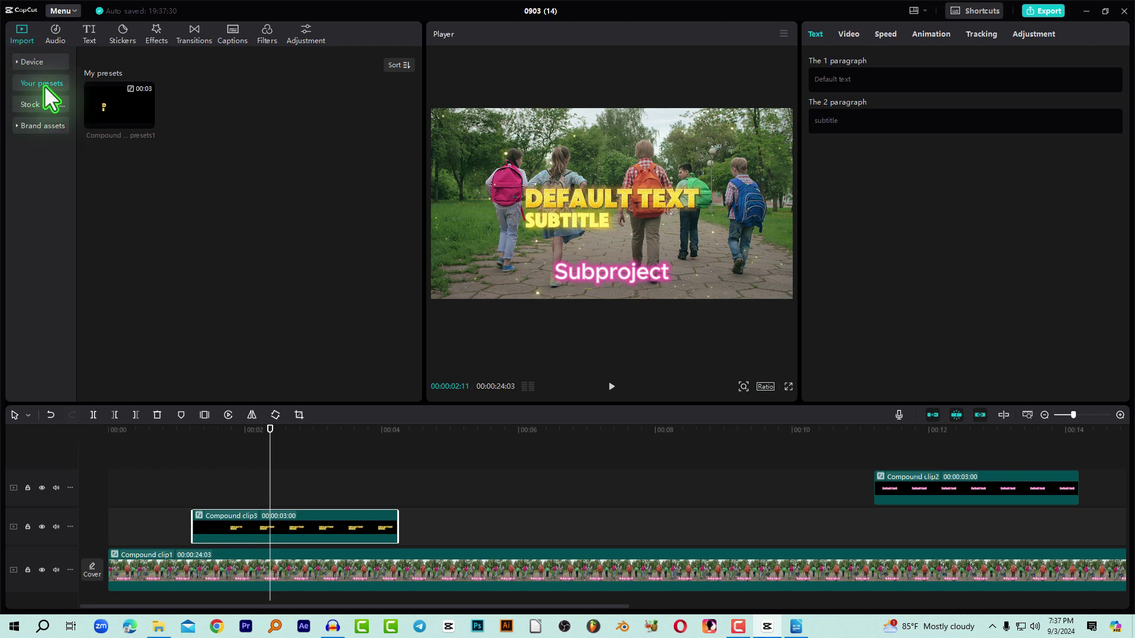
mouse_move(132, 118)
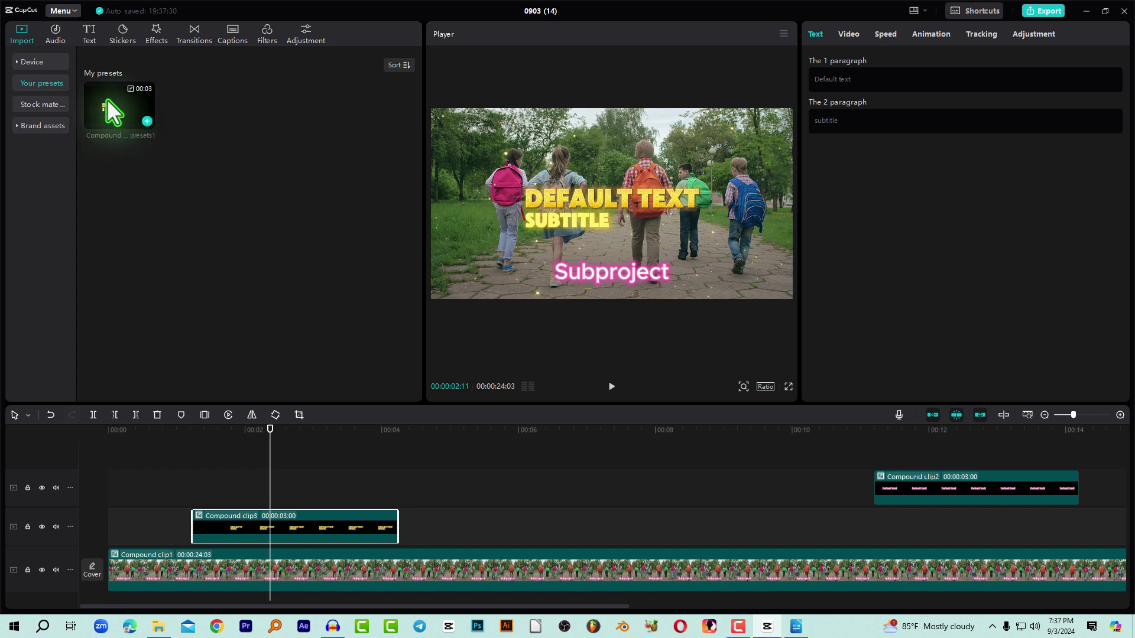
left_click_drag(109, 115, 140, 126)
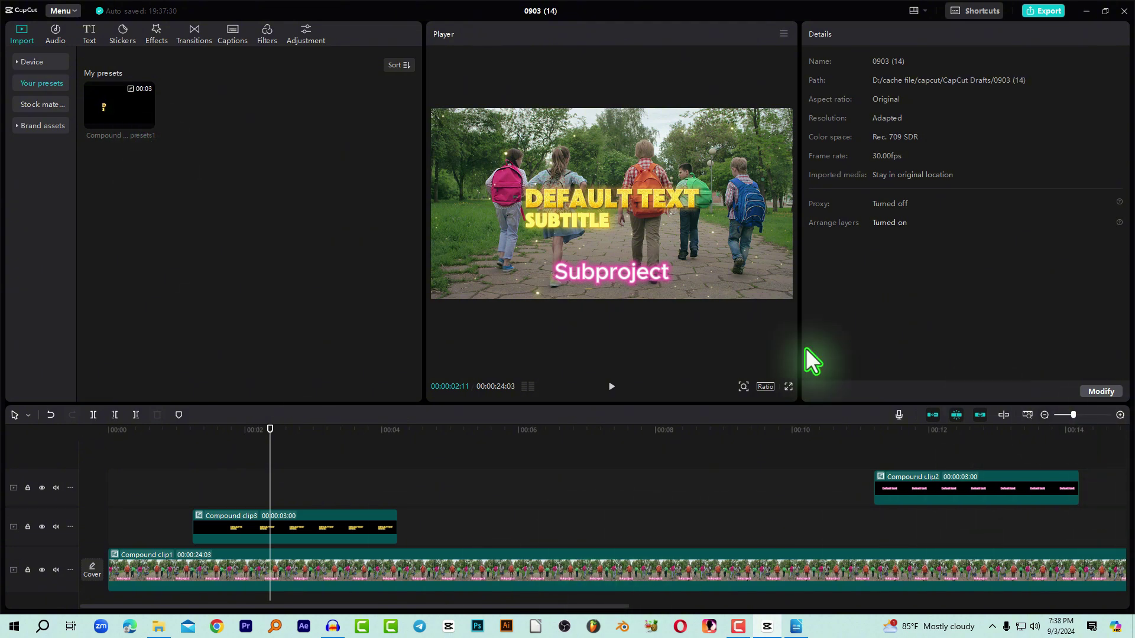
mouse_move(111, 109)
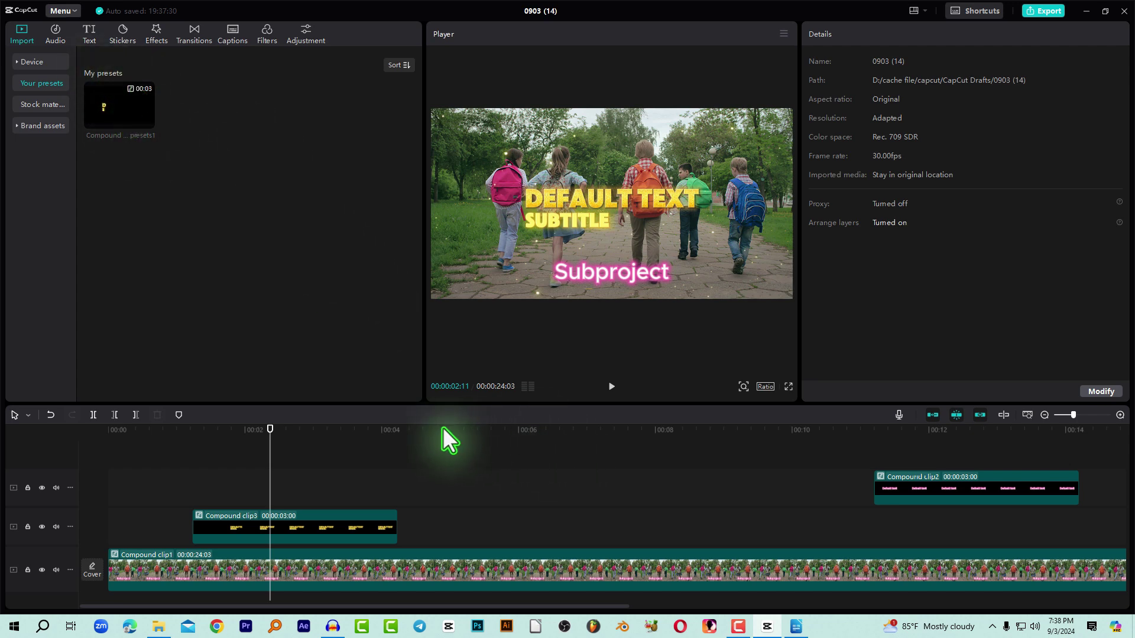
left_click(483, 431)
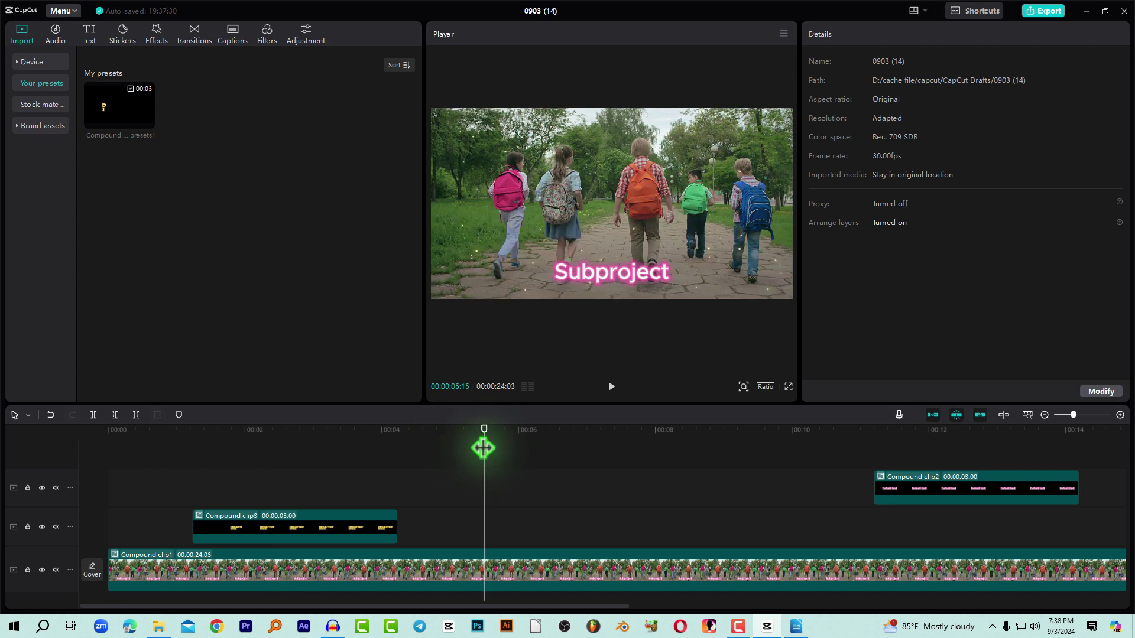
- Place the saved title preset on the top track near 00:06 and preview the DEFAULT TEXT and SUBTITLE title
left_click_drag(117, 96, 547, 466)
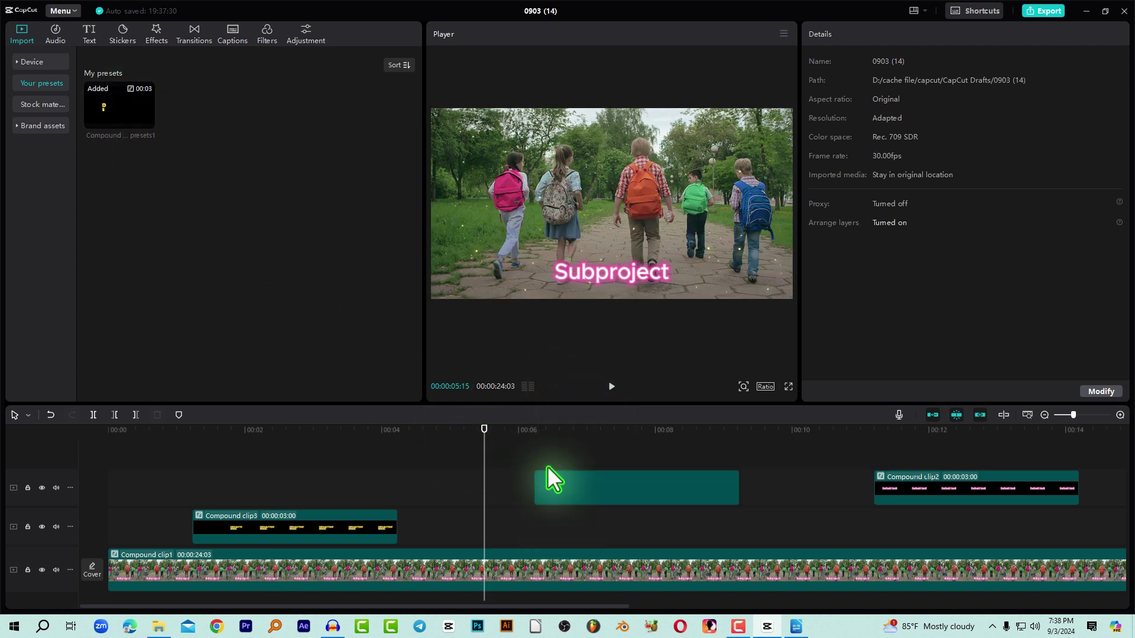
left_click(534, 427)
left_click_drag(535, 428, 644, 458)
right_click(617, 483)
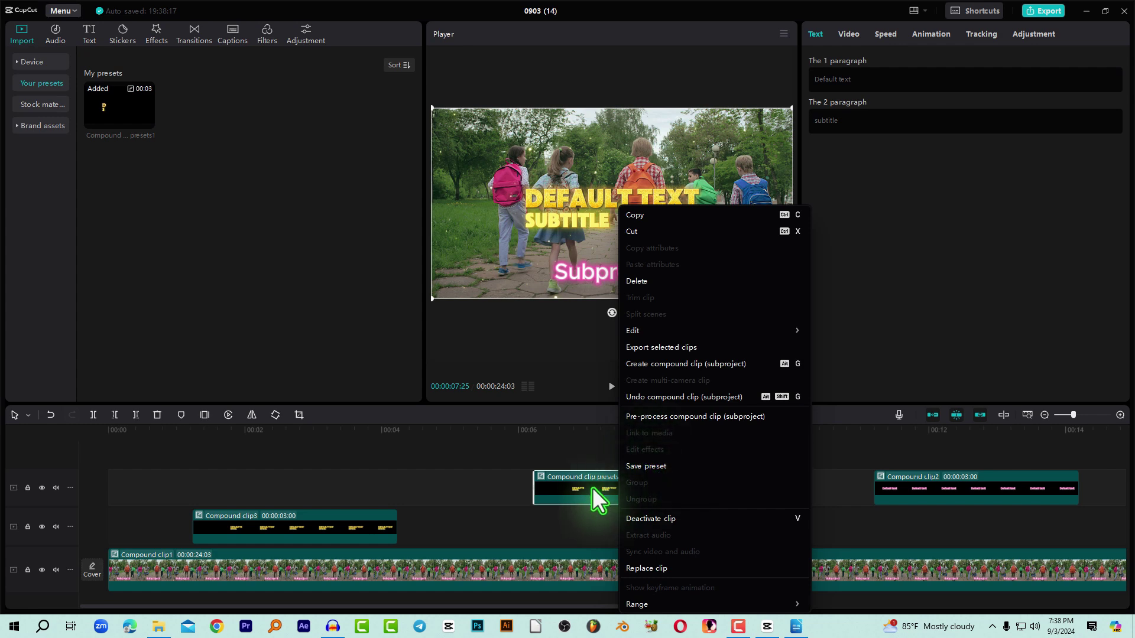
left_click(592, 488)
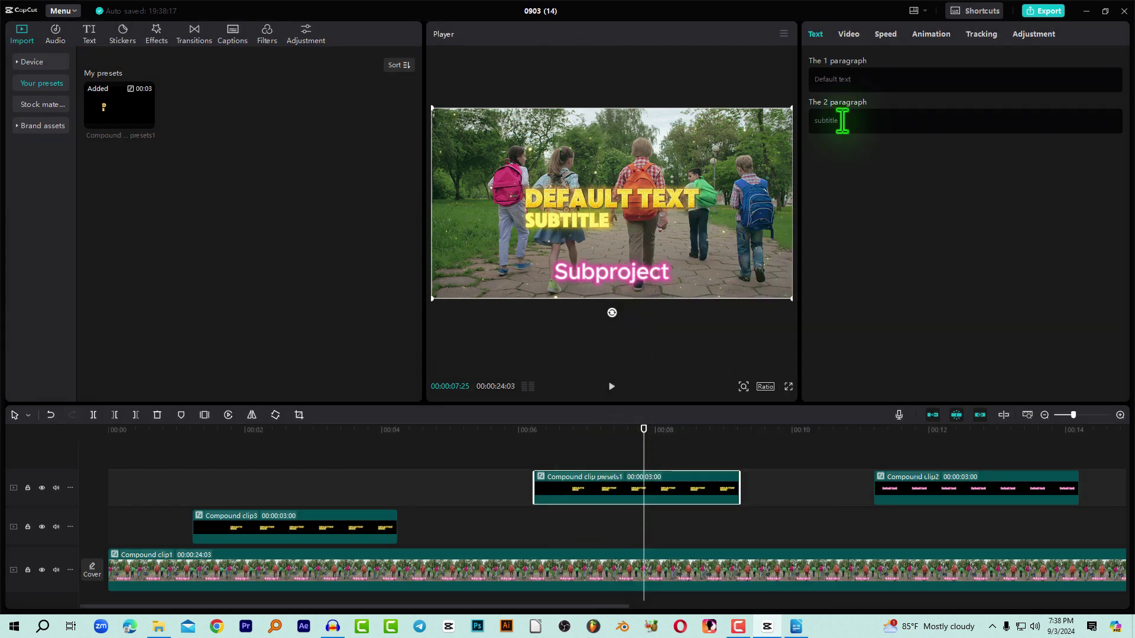
left_click(876, 81)
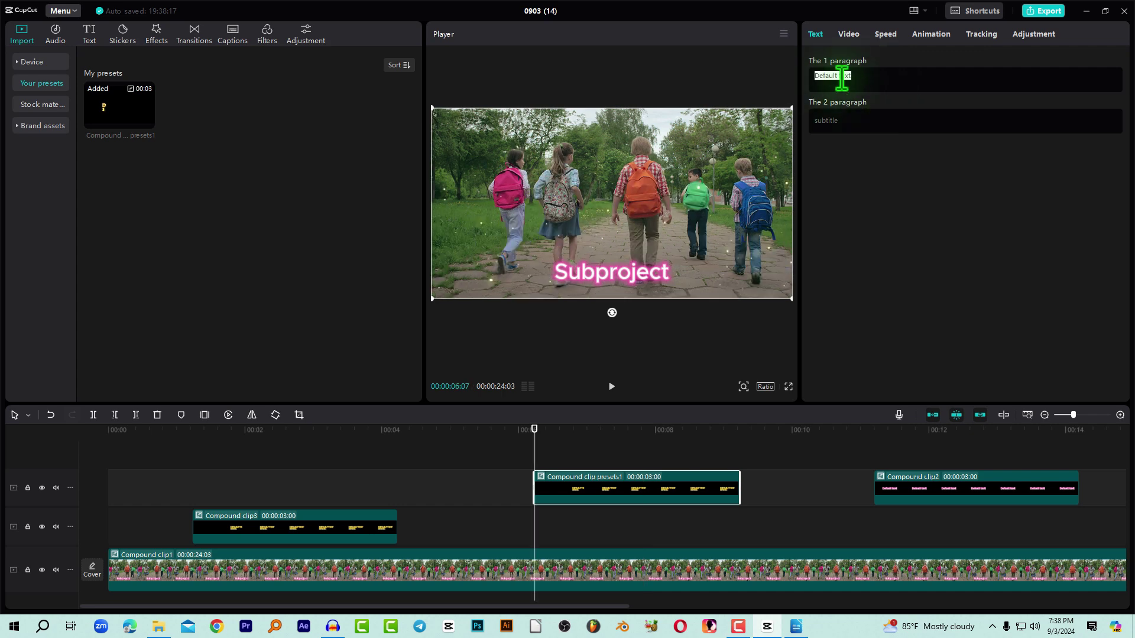
left_click(614, 430)
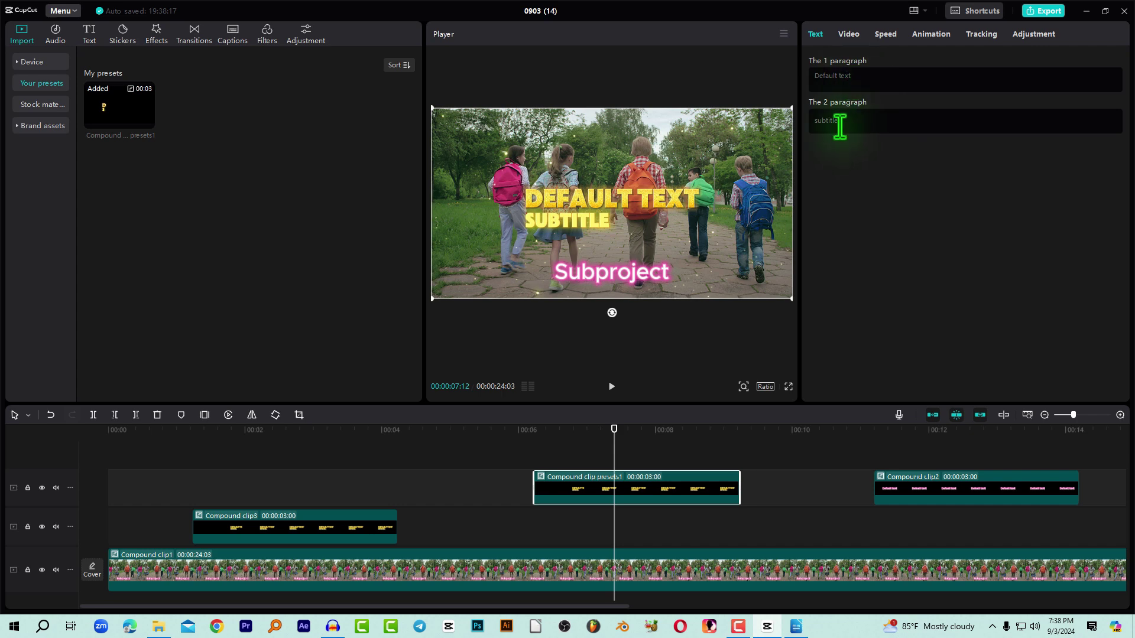
left_click(562, 441)
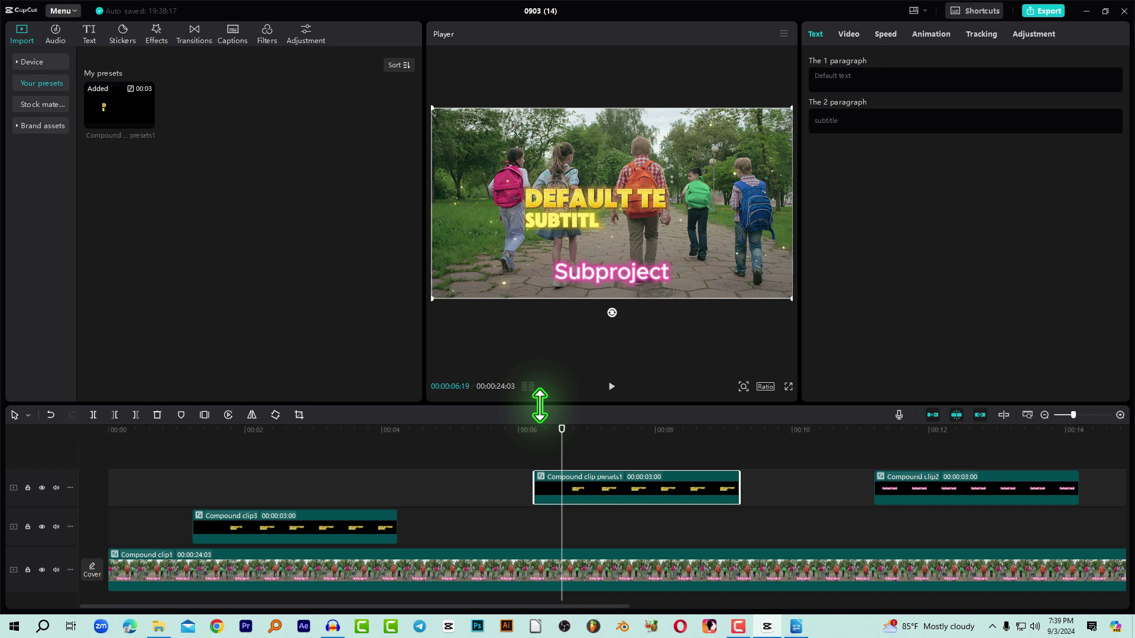
- Raise the player/timeline divider so the timeline panel gets taller
left_click_drag(540, 406, 571, 351)
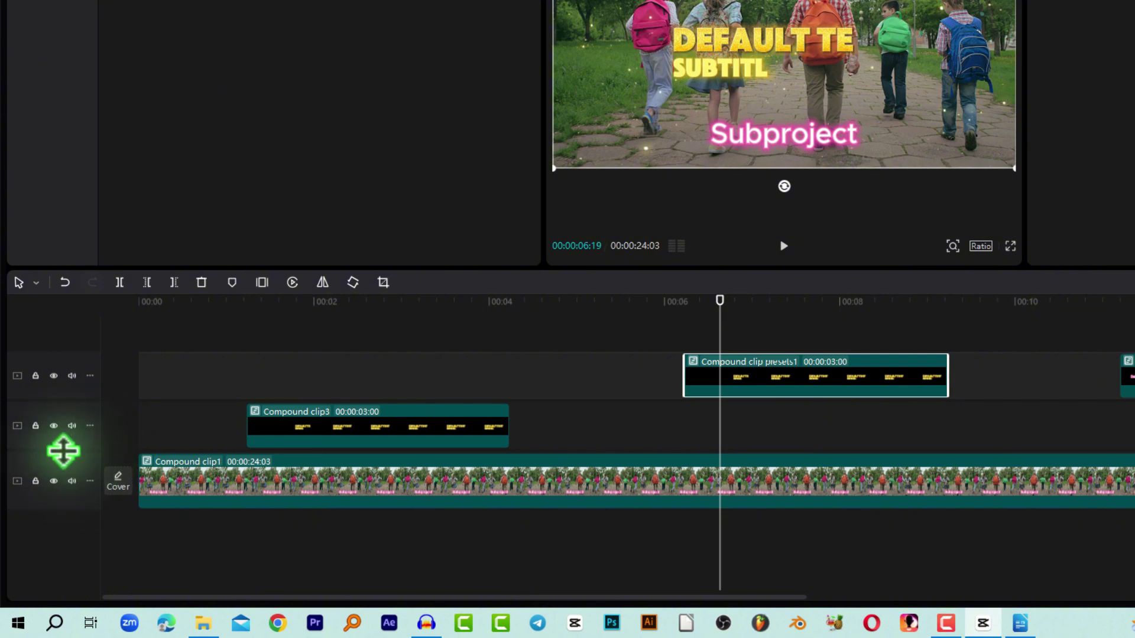
- Resize the main video track and preset clip track by dragging their header boundaries
mouse_move(64, 452)
left_mouse_down()
mouse_move(68, 498)
mouse_move(74, 485)
left_mouse_up()
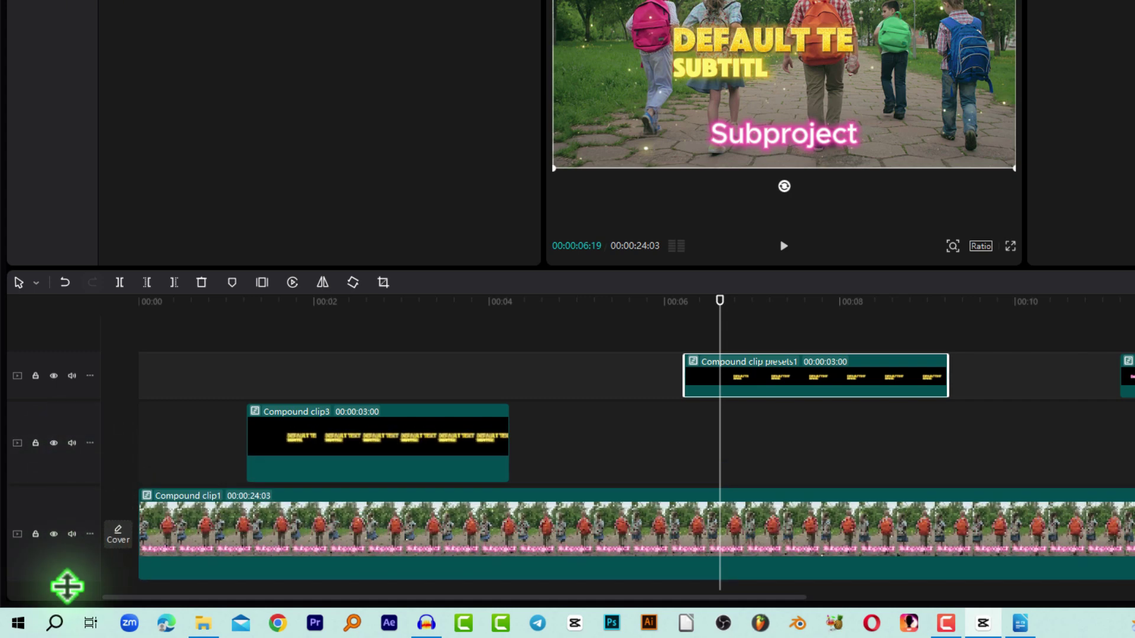
left_click_drag(68, 542, 61, 621)
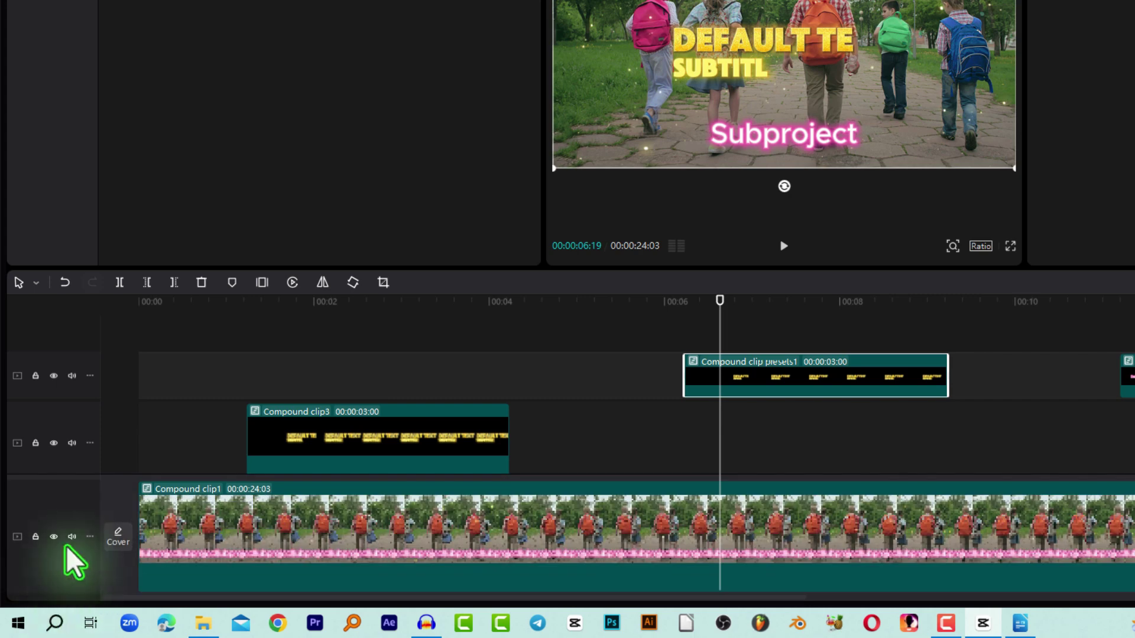
left_click_drag(53, 401, 63, 406)
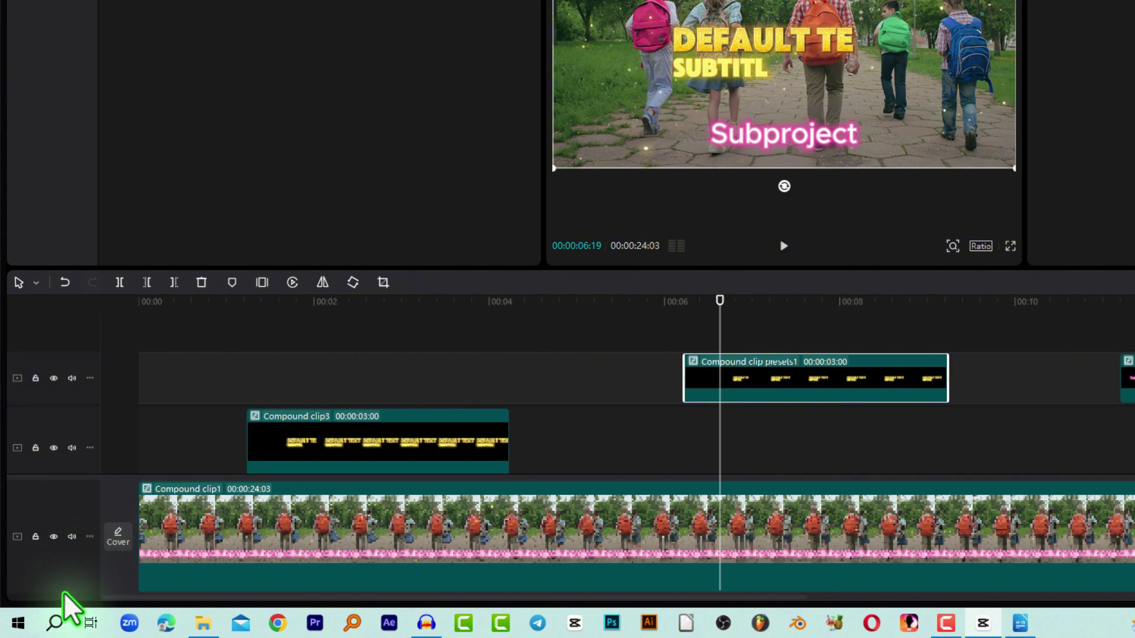
scroll(591, 472, "down", 1)
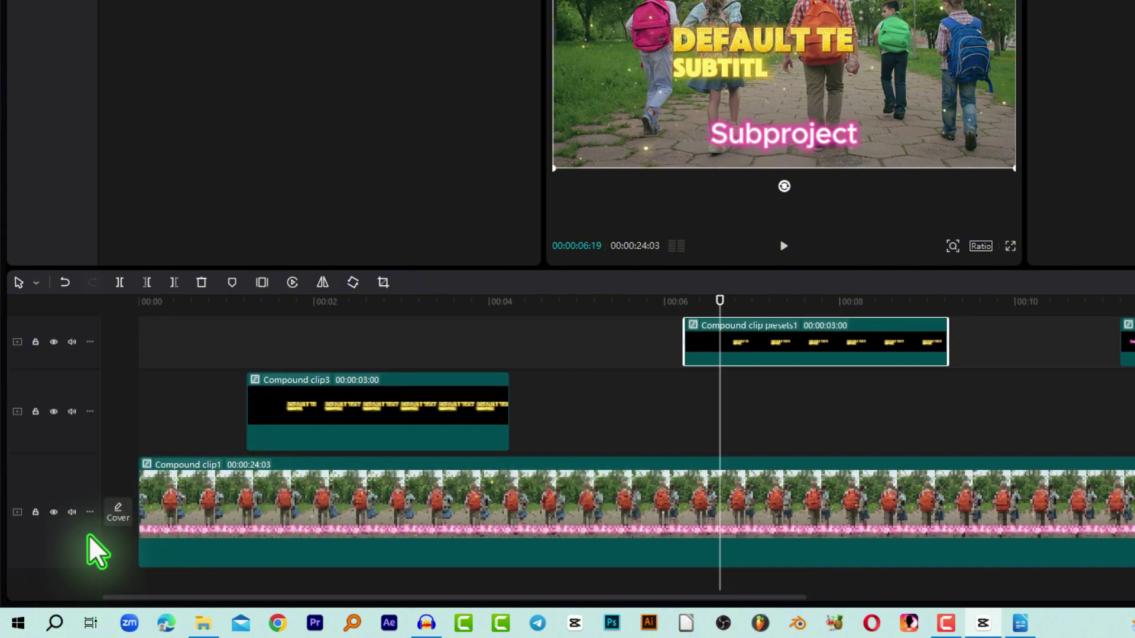
left_click_drag(87, 569, 86, 547)
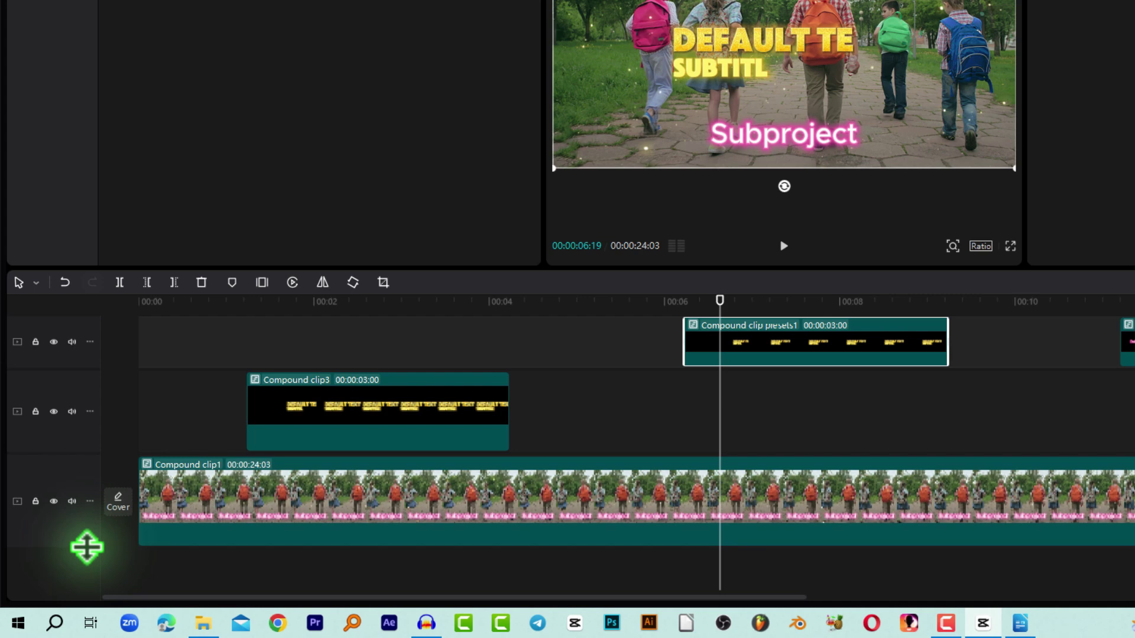
mouse_move(61, 543)
left_mouse_down()
mouse_move(60, 553)
mouse_move(62, 522)
left_mouse_up()
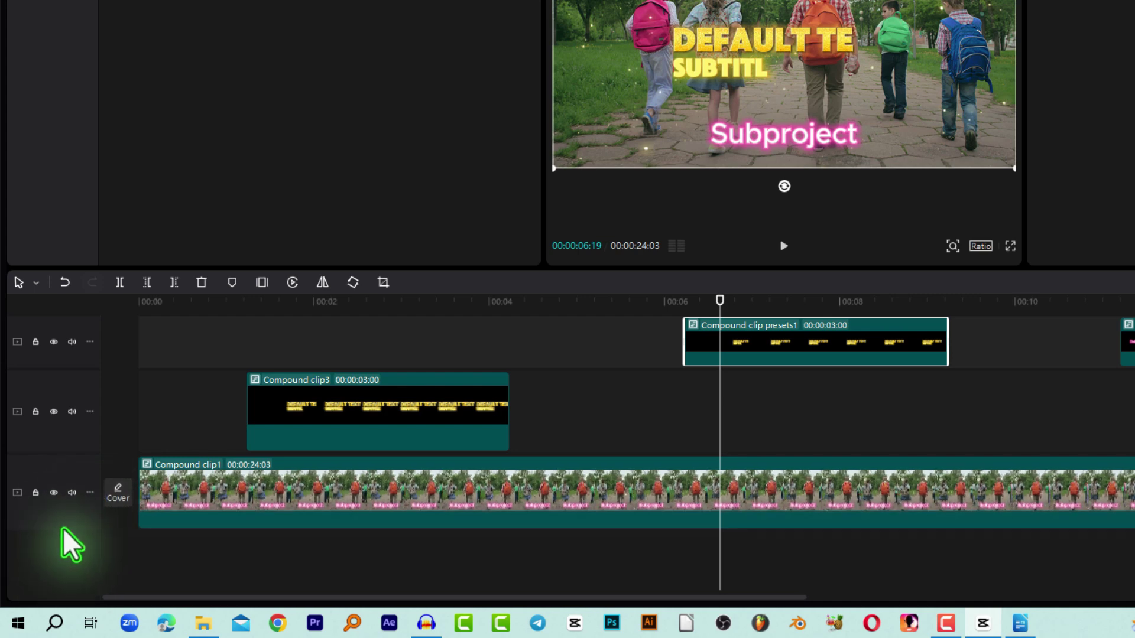
- Set the main track height to Short, then Tall, and fine-tune it slightly shorter
left_click(89, 490)
mouse_move(118, 505)
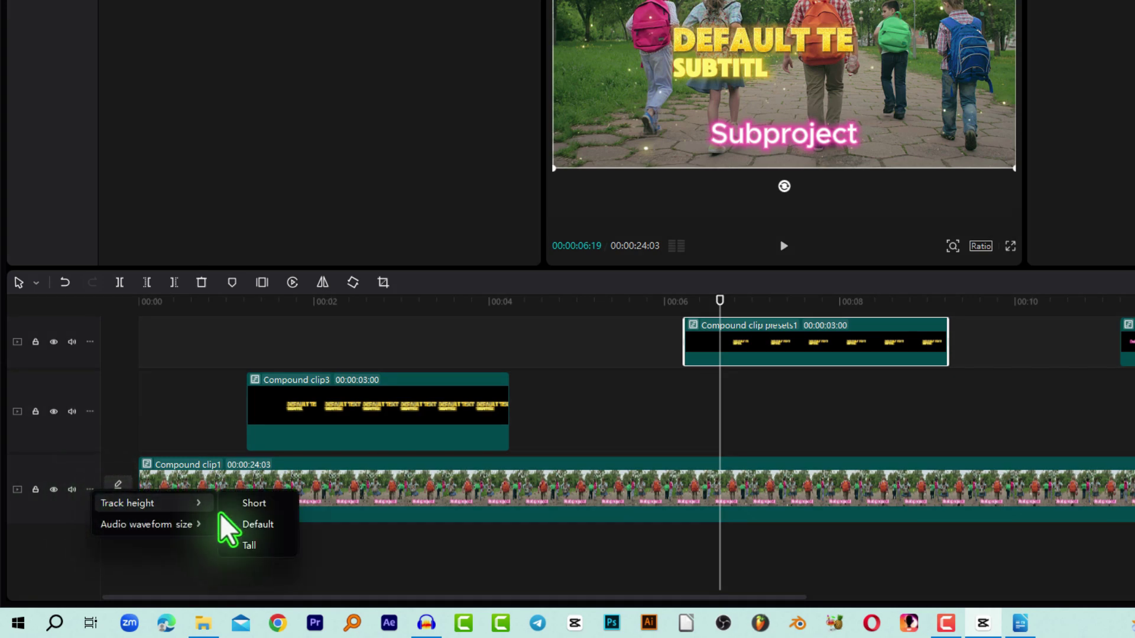
left_click(263, 506)
left_click(90, 464)
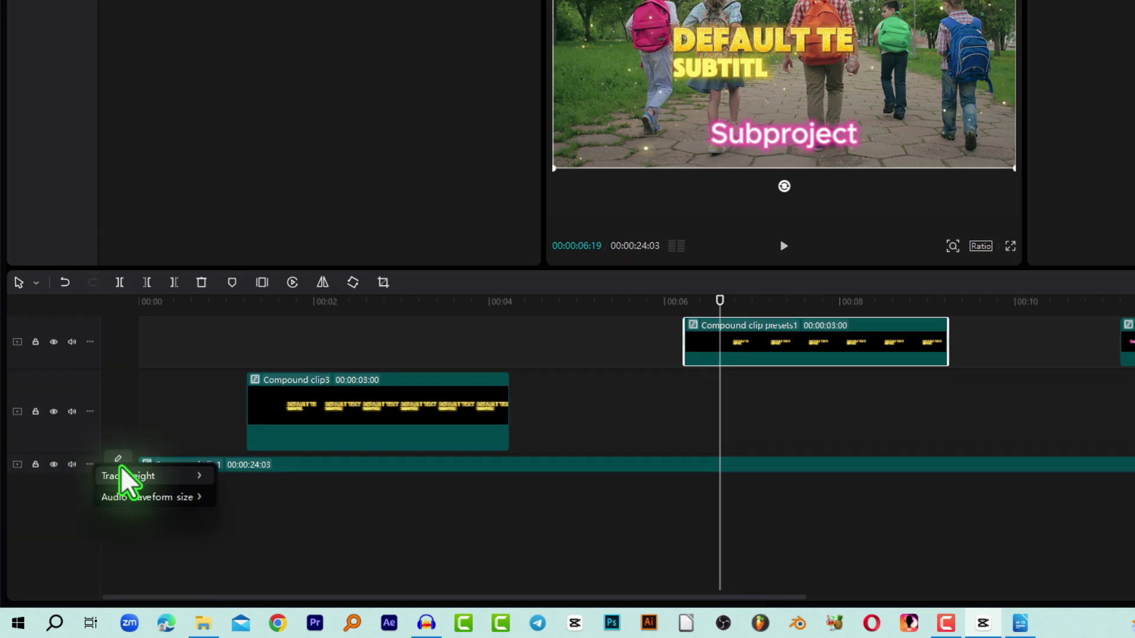
mouse_move(124, 476)
left_click(243, 517)
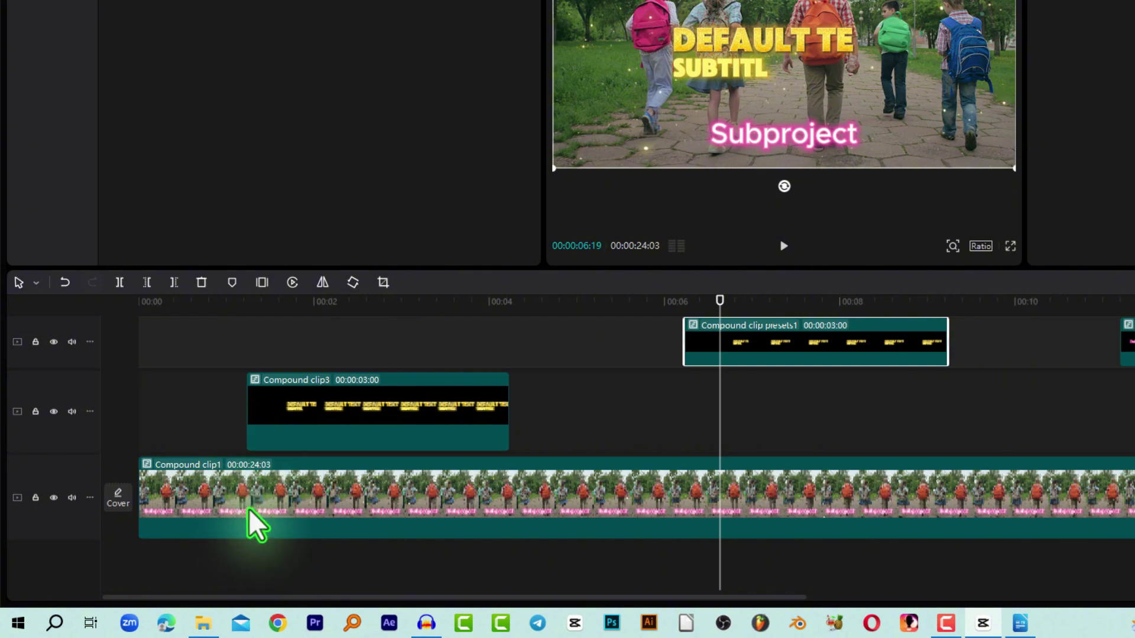
left_click_drag(56, 539, 68, 520)
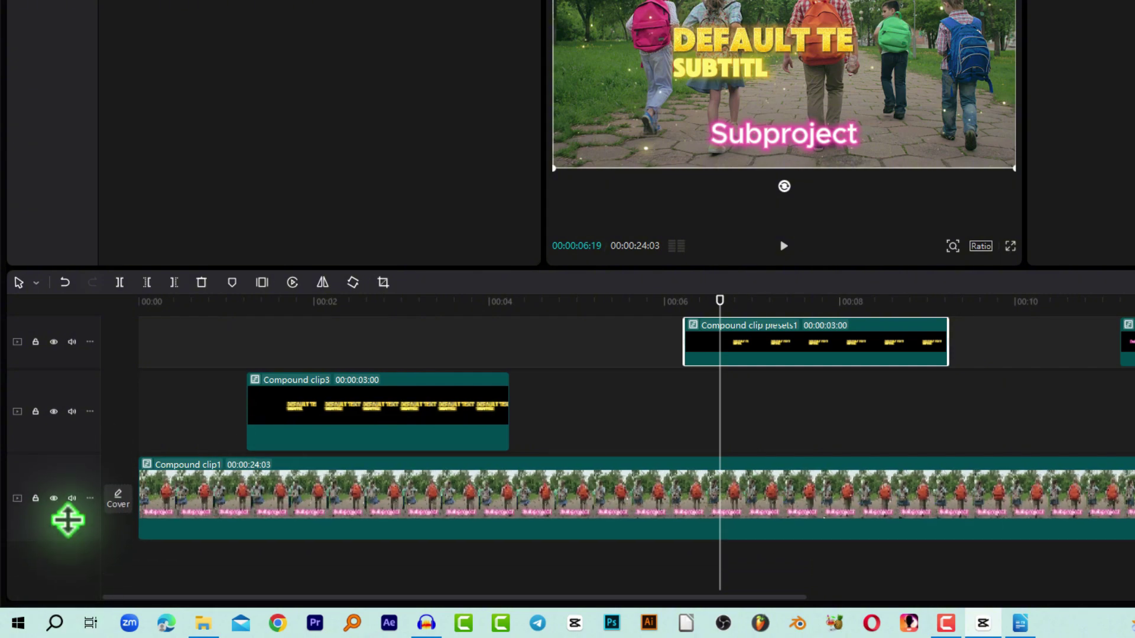
left_click_drag(68, 520, 59, 509)
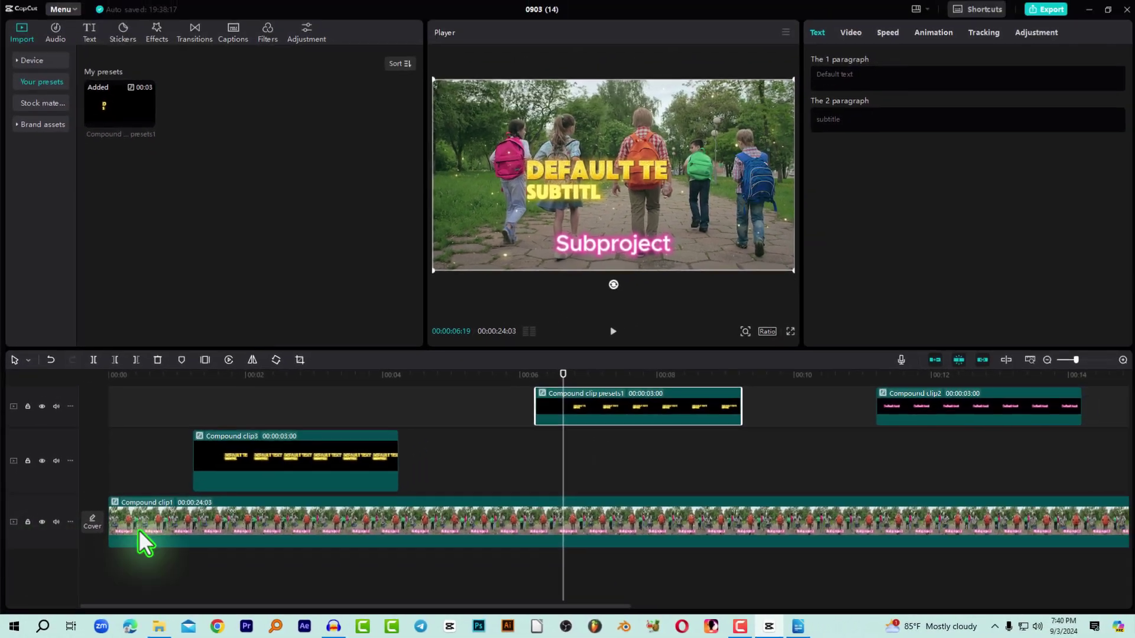
left_click(527, 376)
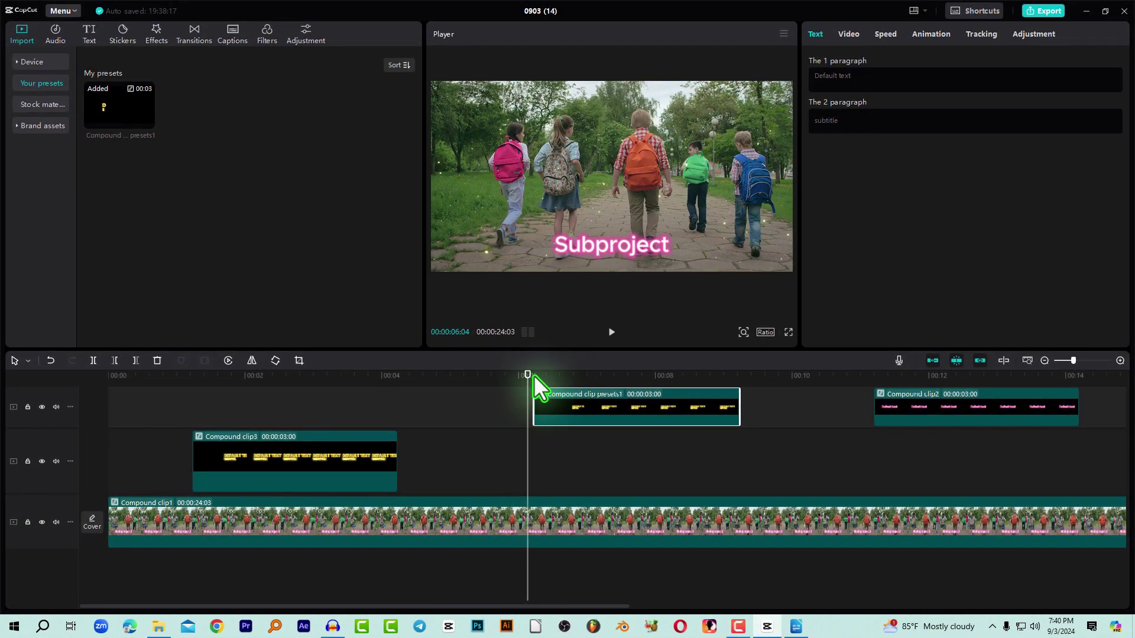
- Widen the player preview and show the Retouch settings for intro01.mp4
mouse_move(534, 377)
left_mouse_down()
mouse_move(940, 387)
mouse_move(872, 397)
left_mouse_up()
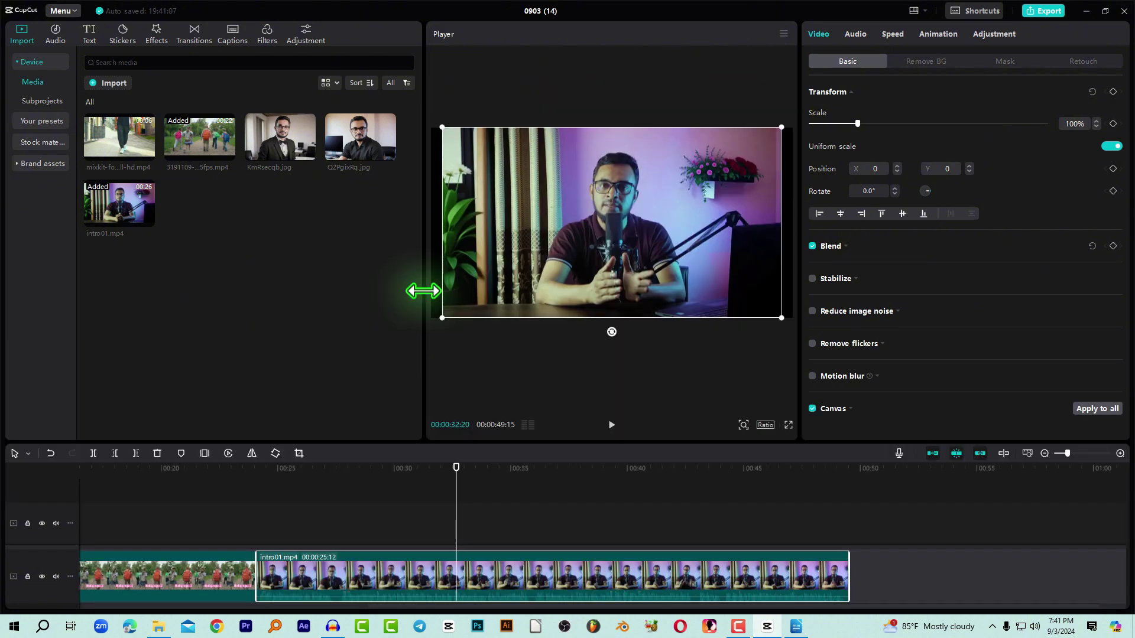
left_click_drag(419, 286, 255, 279)
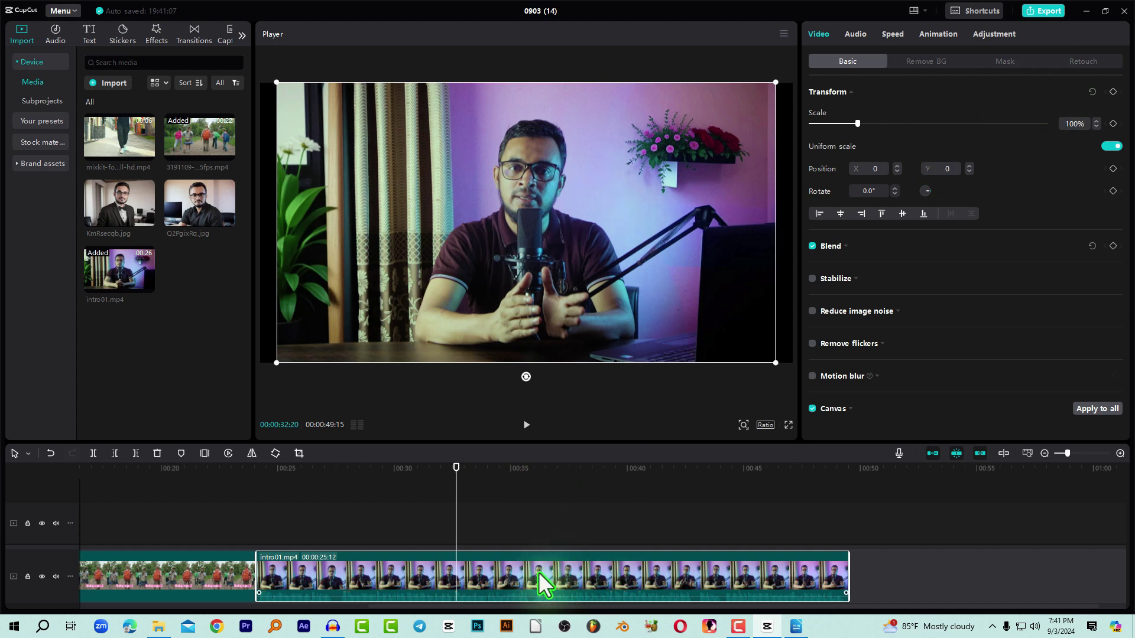
left_click(1085, 62)
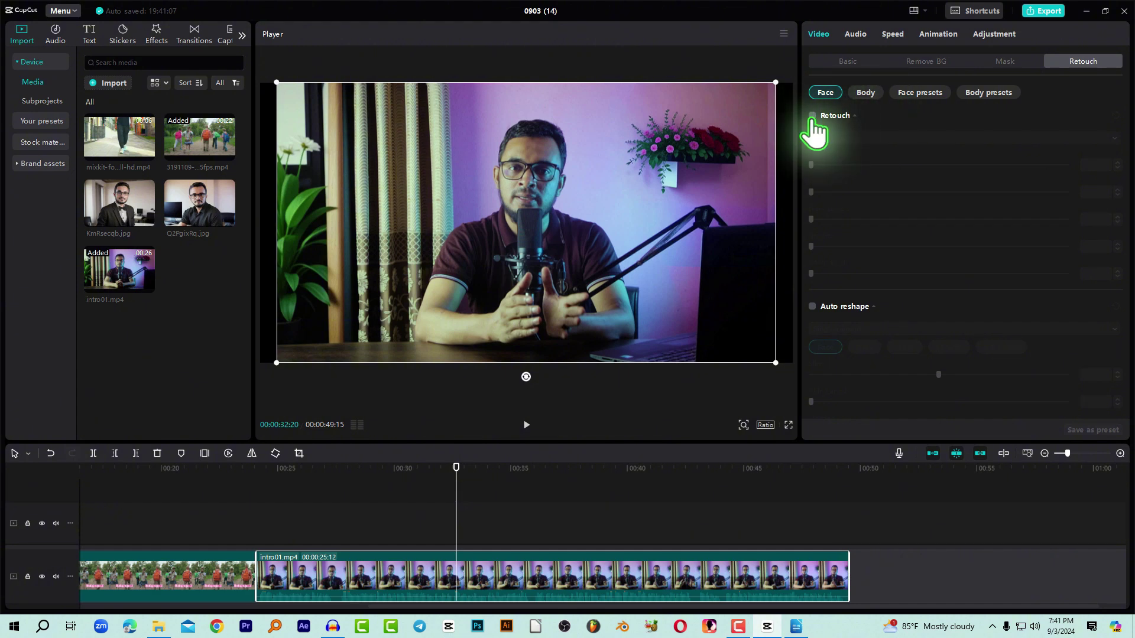
- Enable face Retouch on intro01.mp4 with Smooth 41 and Brighten 38, checking it full screen
left_click(812, 116)
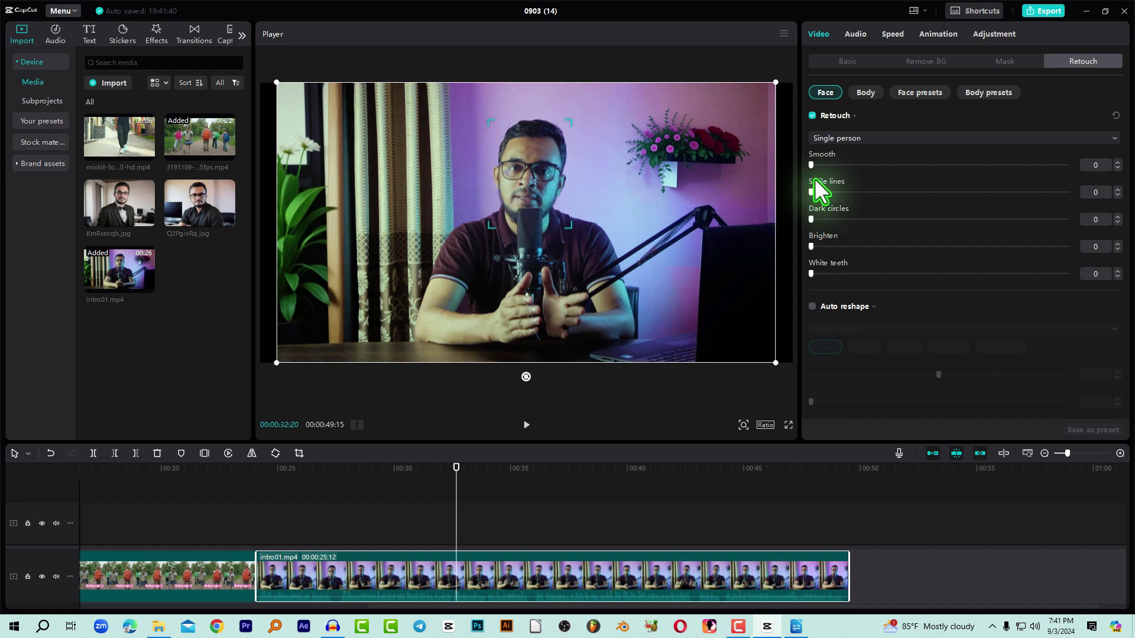
mouse_move(830, 166)
left_mouse_down()
mouse_move(1043, 165)
mouse_move(851, 159)
mouse_move(956, 165)
left_mouse_up()
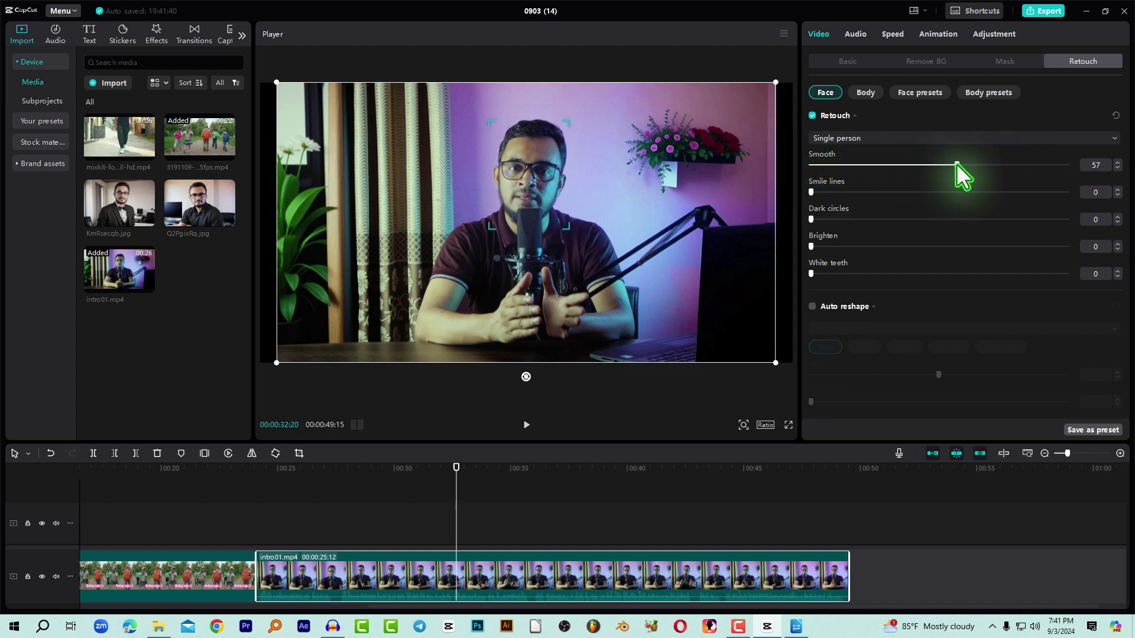
left_click(788, 425)
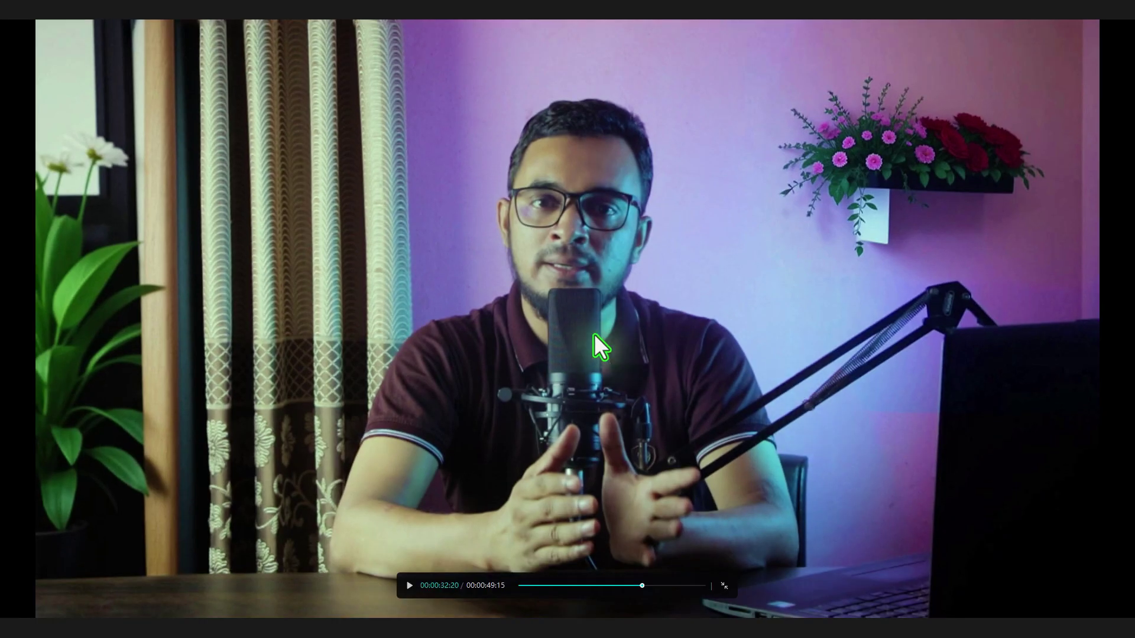
key("Escape")
left_click_drag(938, 160, 820, 166)
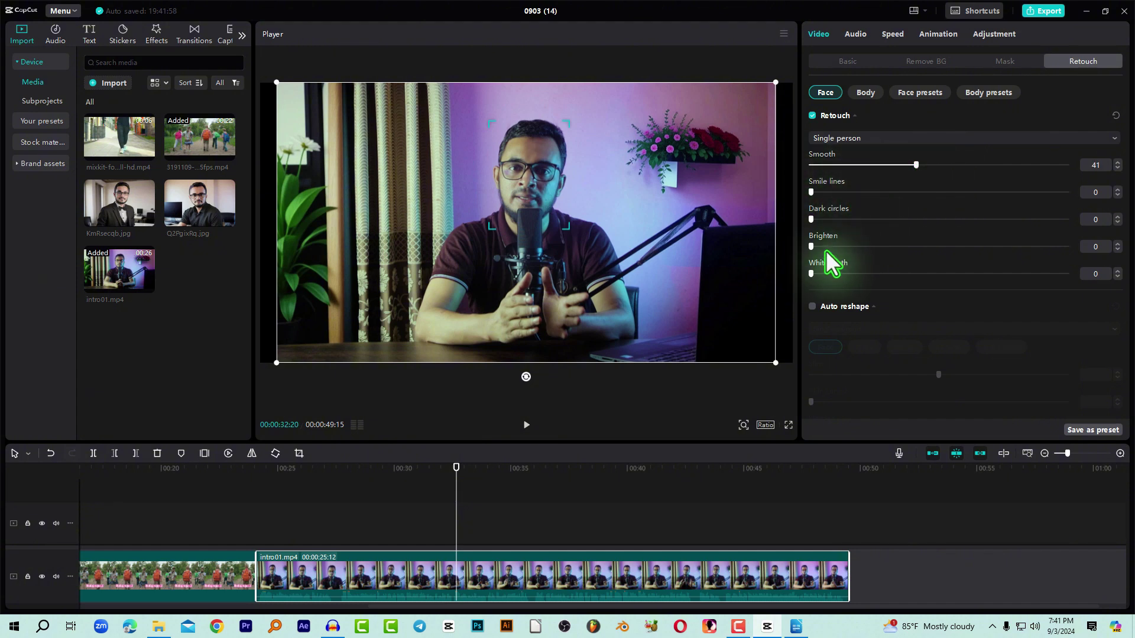
mouse_move(823, 250)
left_mouse_down()
mouse_move(963, 234)
mouse_move(907, 232)
left_mouse_up()
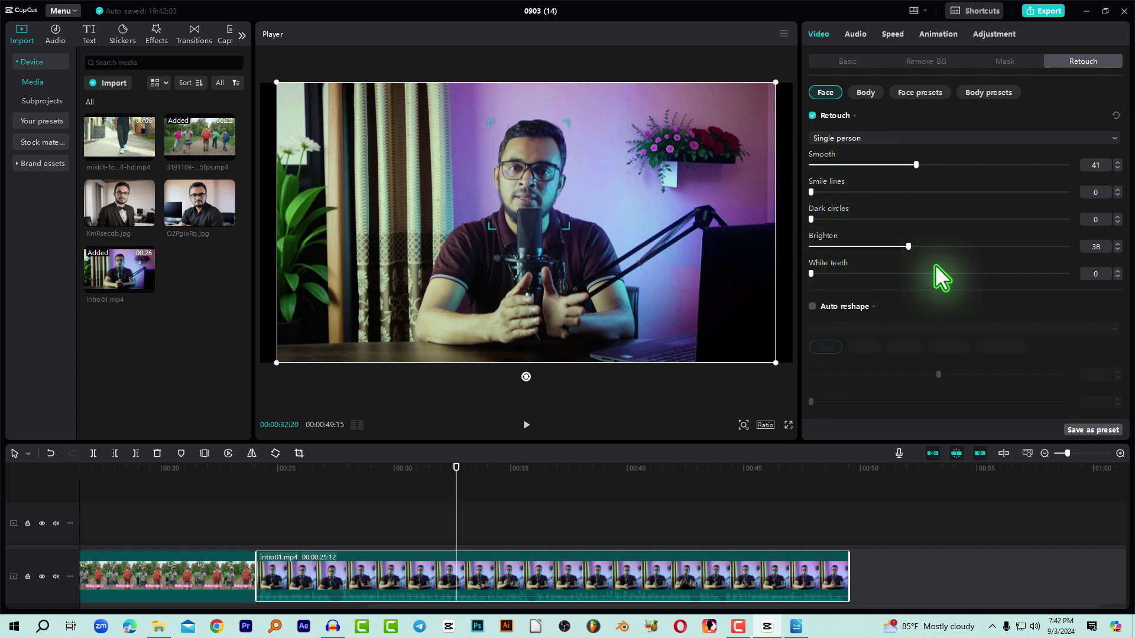
scroll(904, 272, "down", 2)
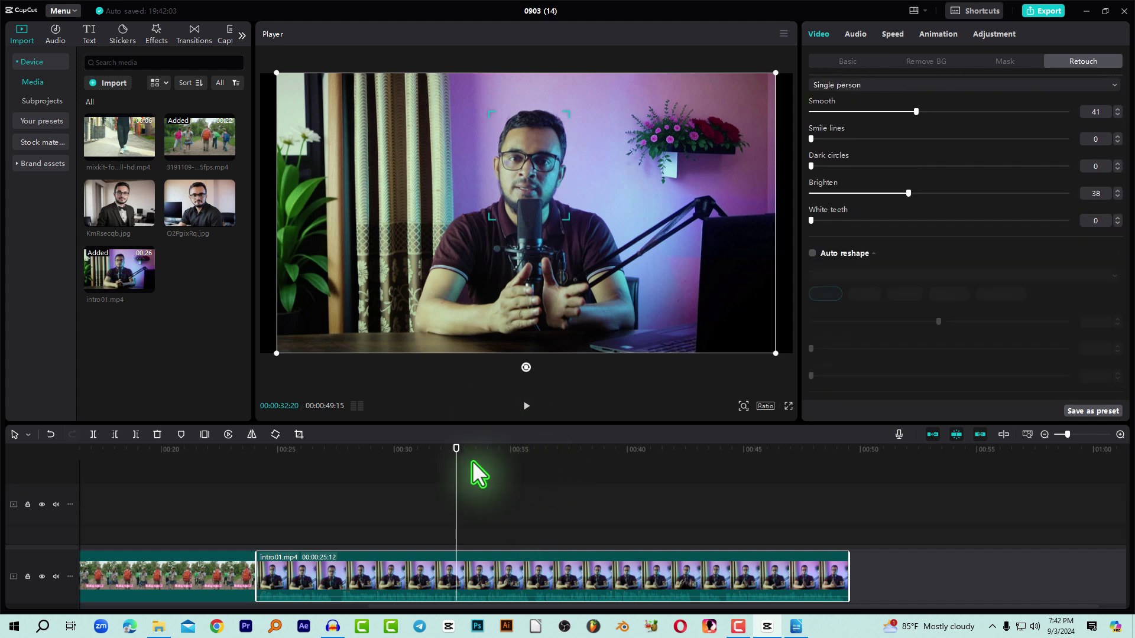
- At 00:42, lower intro01's Smooth retouch to 27 while Brighten stays at 38
left_click_drag(471, 462, 675, 456)
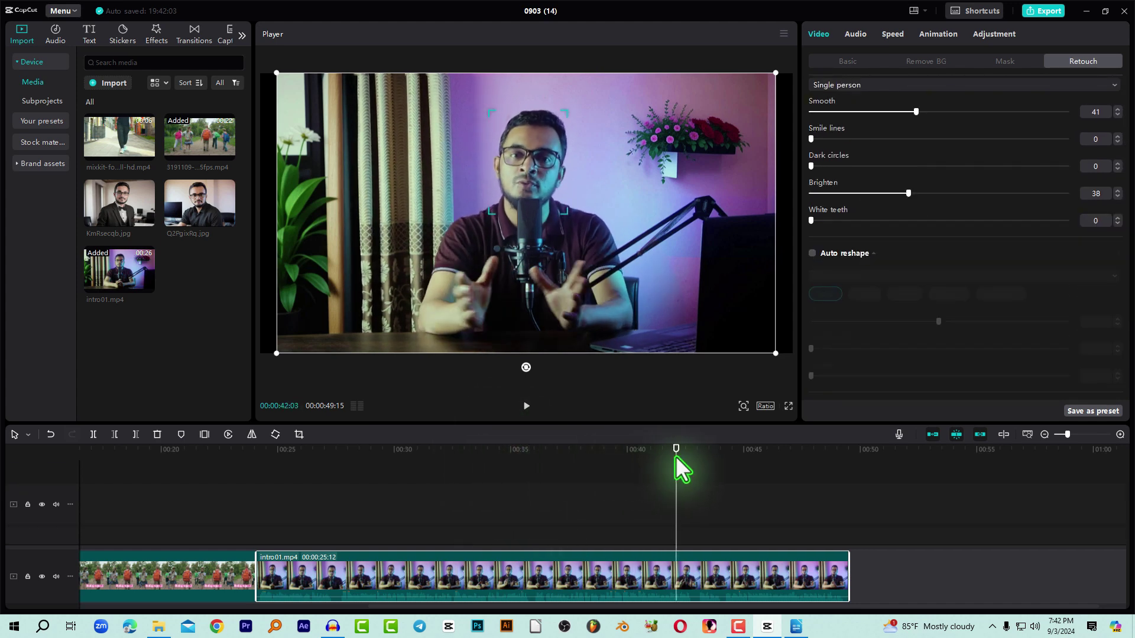
scroll(512, 505, "down", 1, "ctrl")
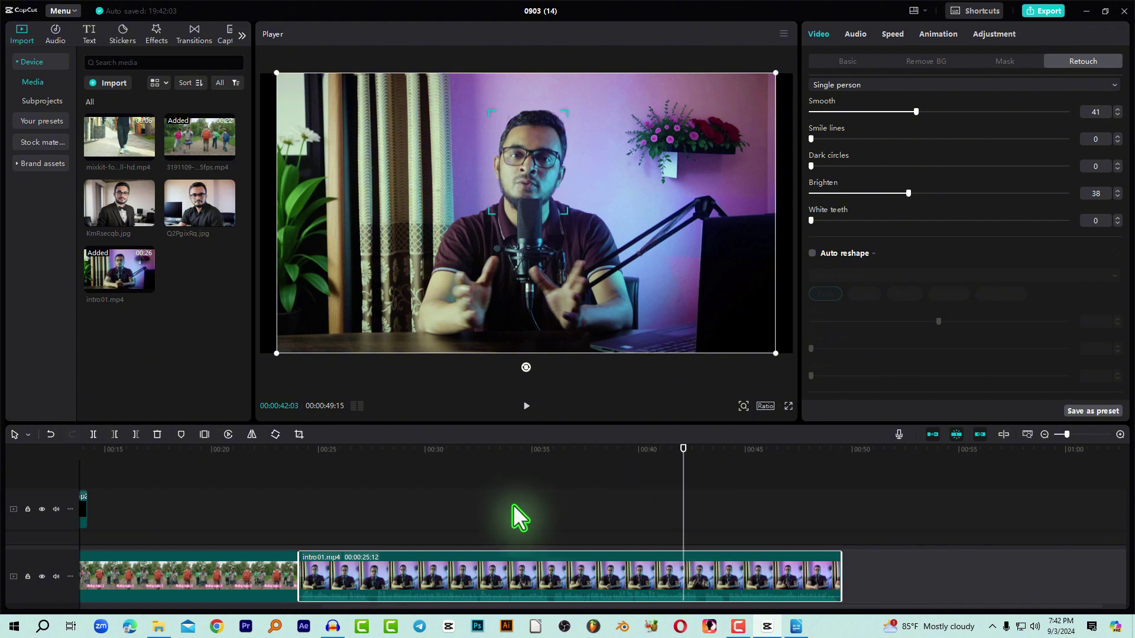
scroll(513, 505, "down", 2, "ctrl")
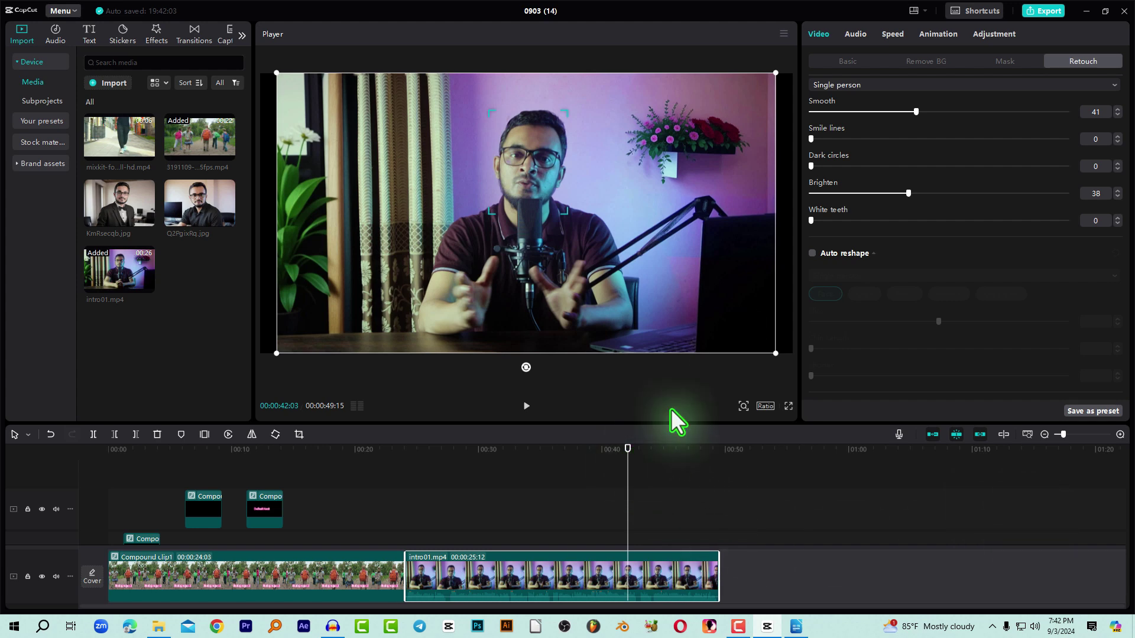
left_click_drag(914, 111, 905, 113)
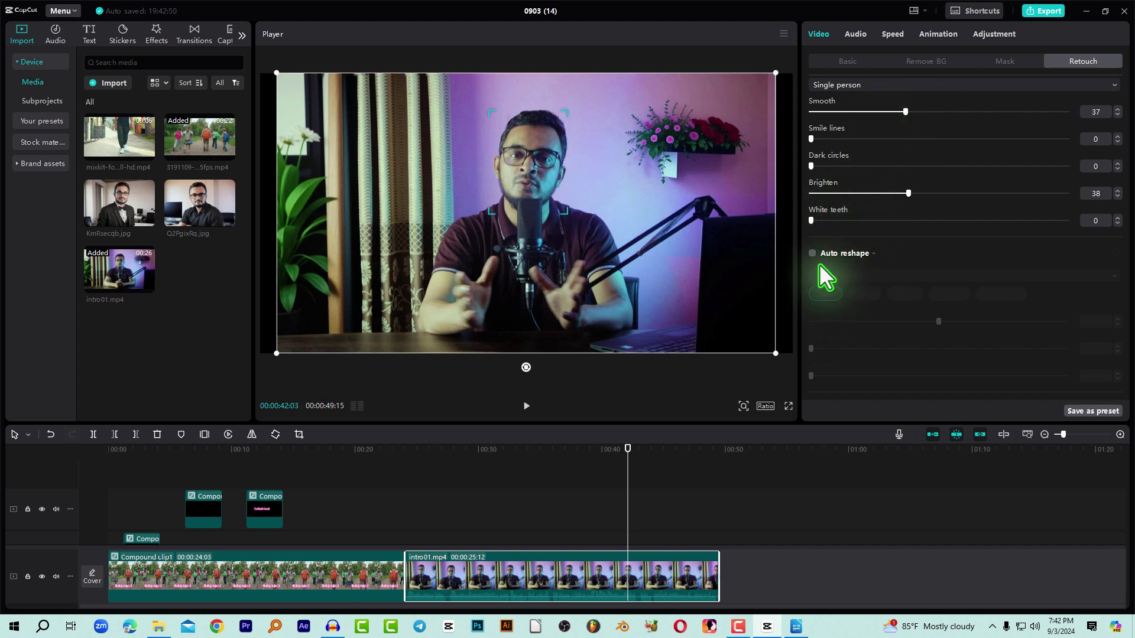
left_click_drag(905, 112, 910, 112)
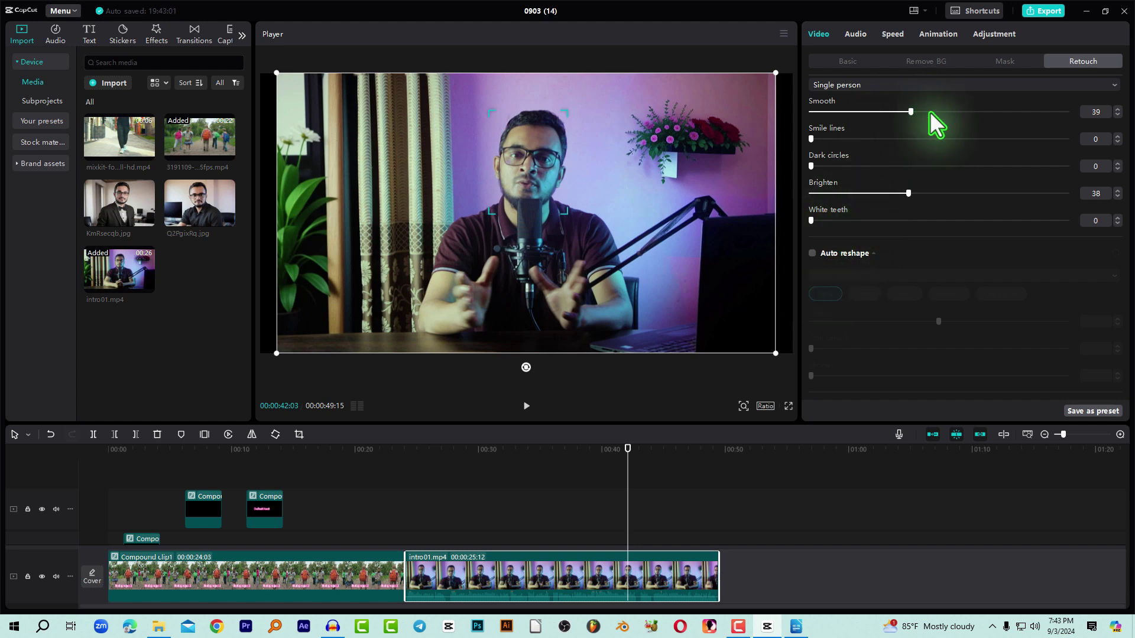
scroll(931, 114, "up", 1)
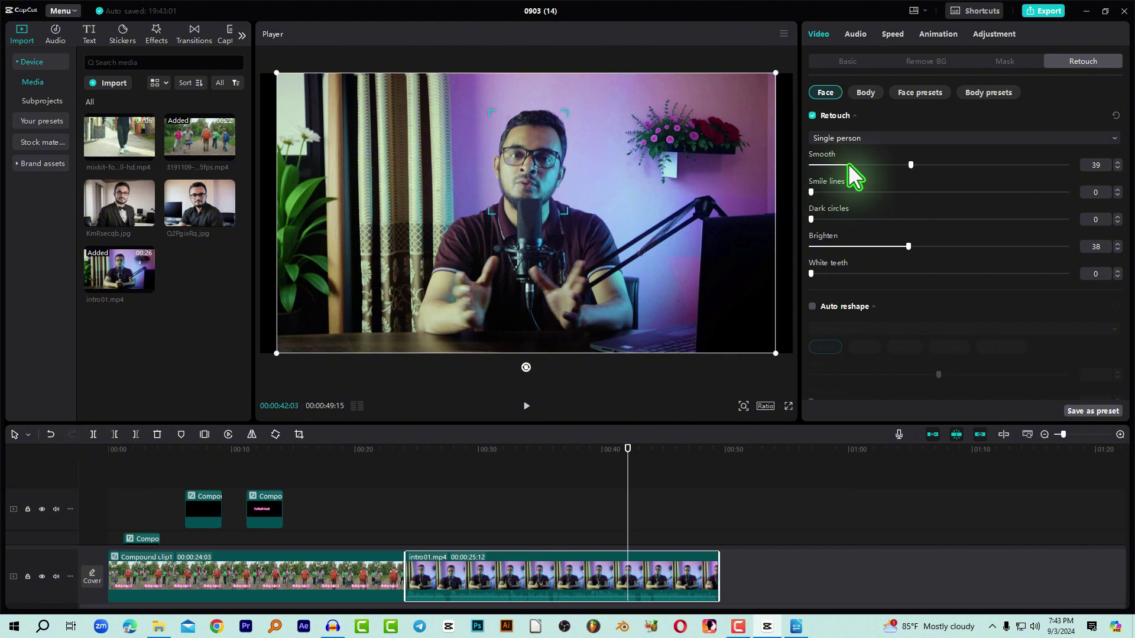
left_click_drag(872, 164, 880, 165)
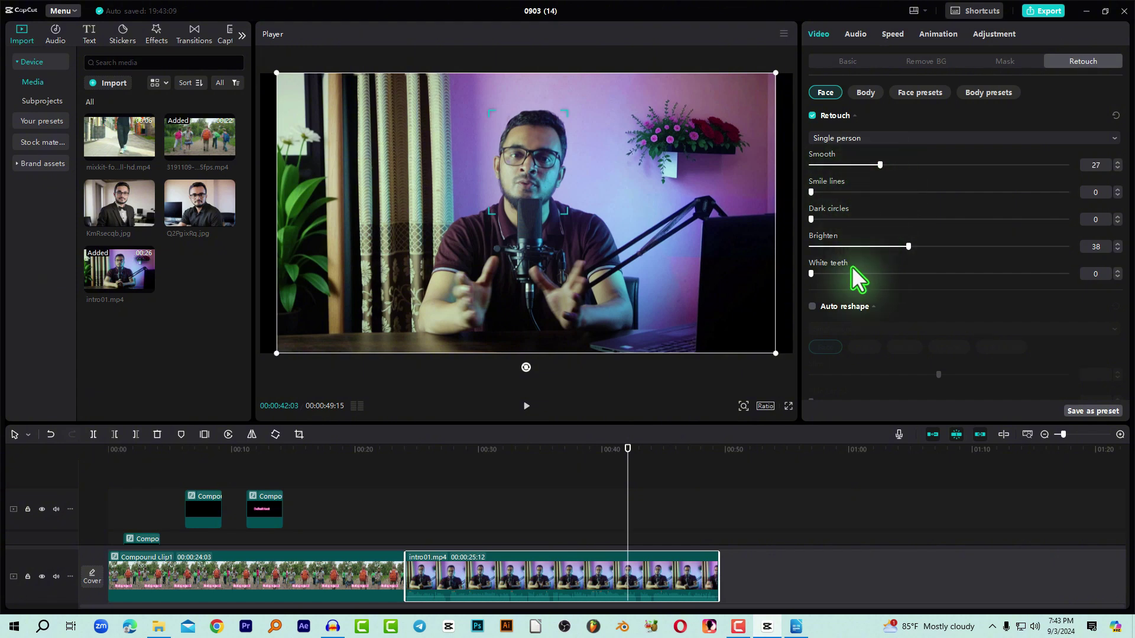
- Turn on Auto reshape for the intro01.mp4 face retouch
left_click(813, 306)
scroll(892, 307, "down", 5)
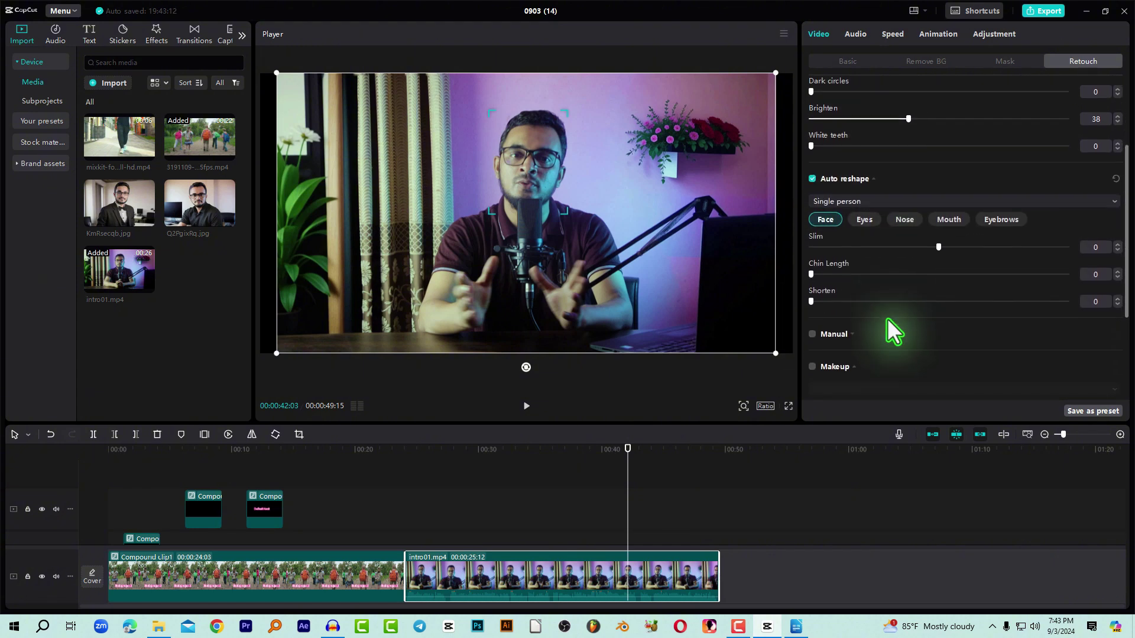
scroll(905, 248, "up", 1)
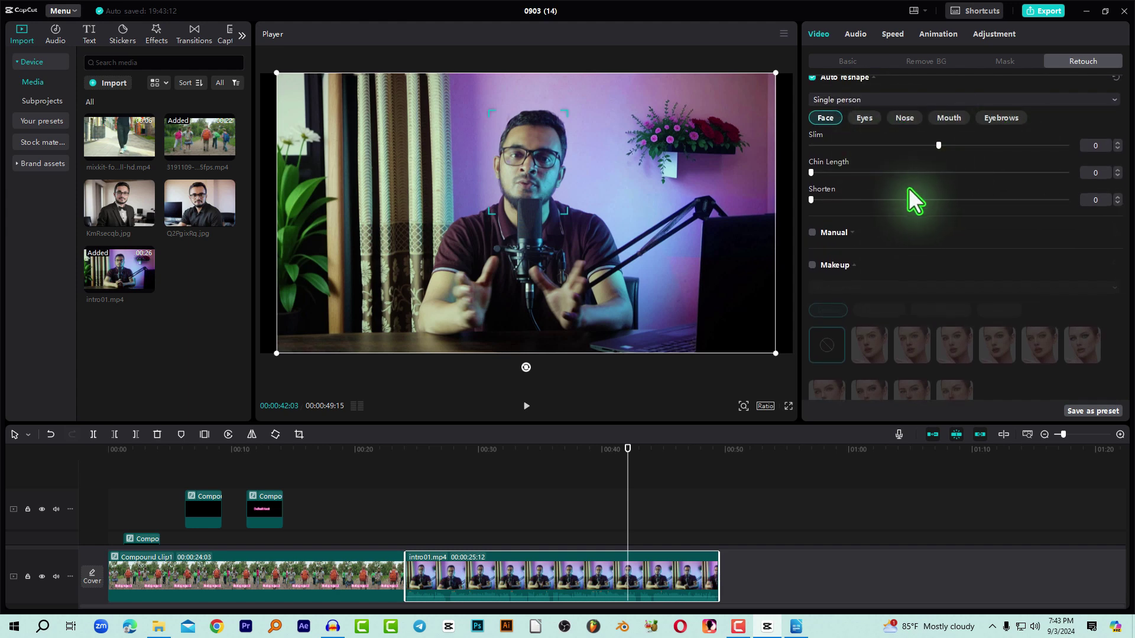
scroll(909, 187, "up", 2)
scroll(909, 187, "up", 2)
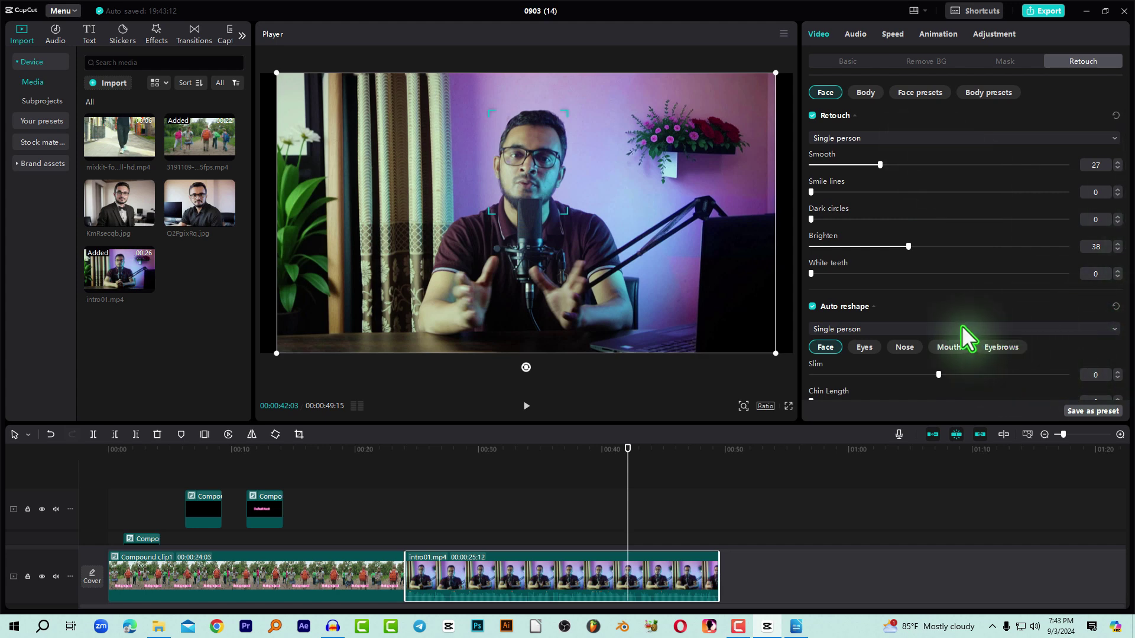
- Save the retouch settings as Preset 1 and confirm it in Face presets
left_click(1087, 412)
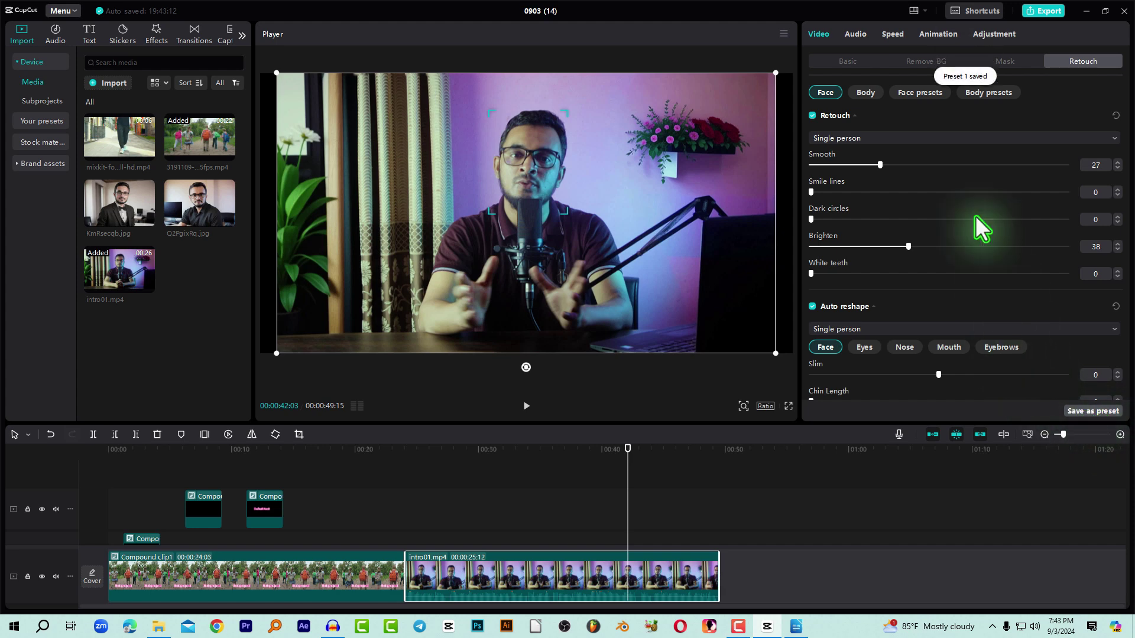
left_click(923, 97)
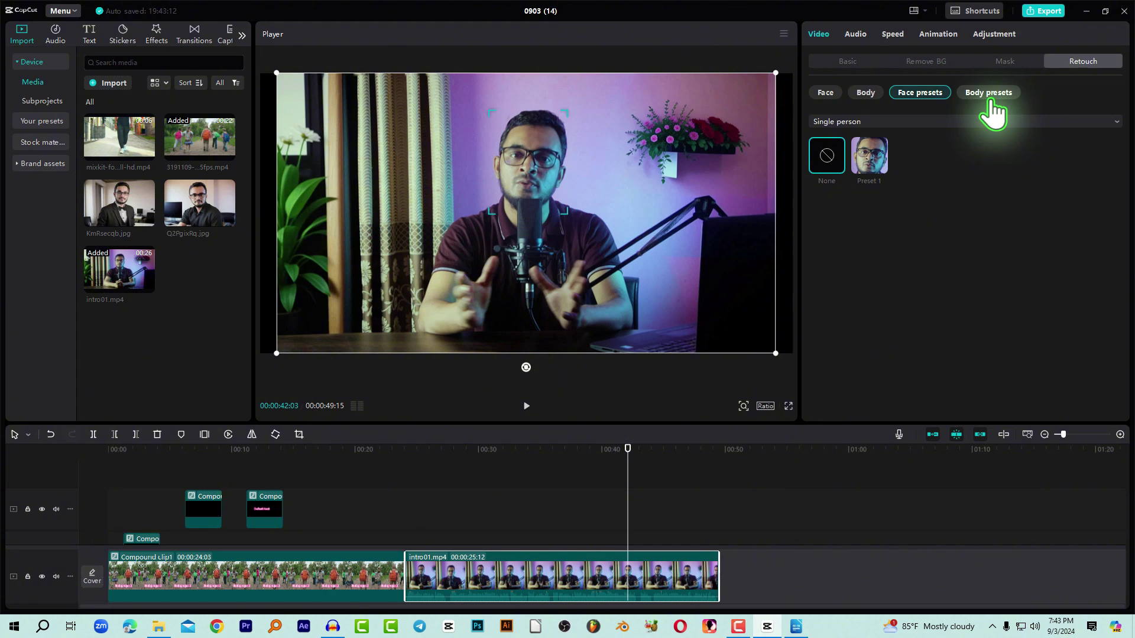
left_click(827, 93)
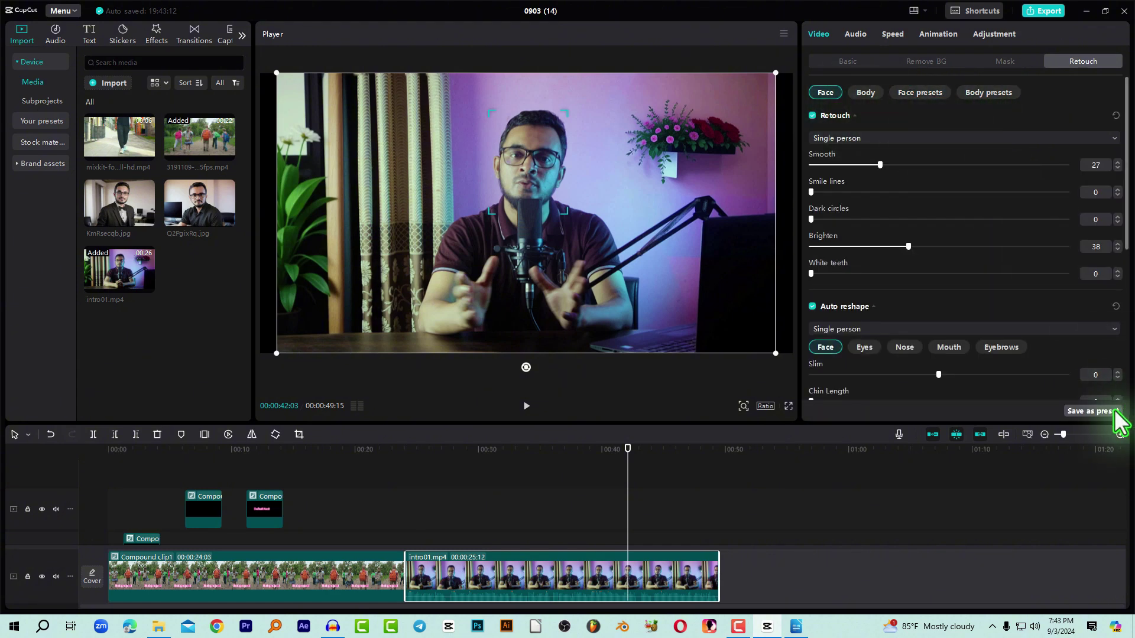
left_click(920, 94)
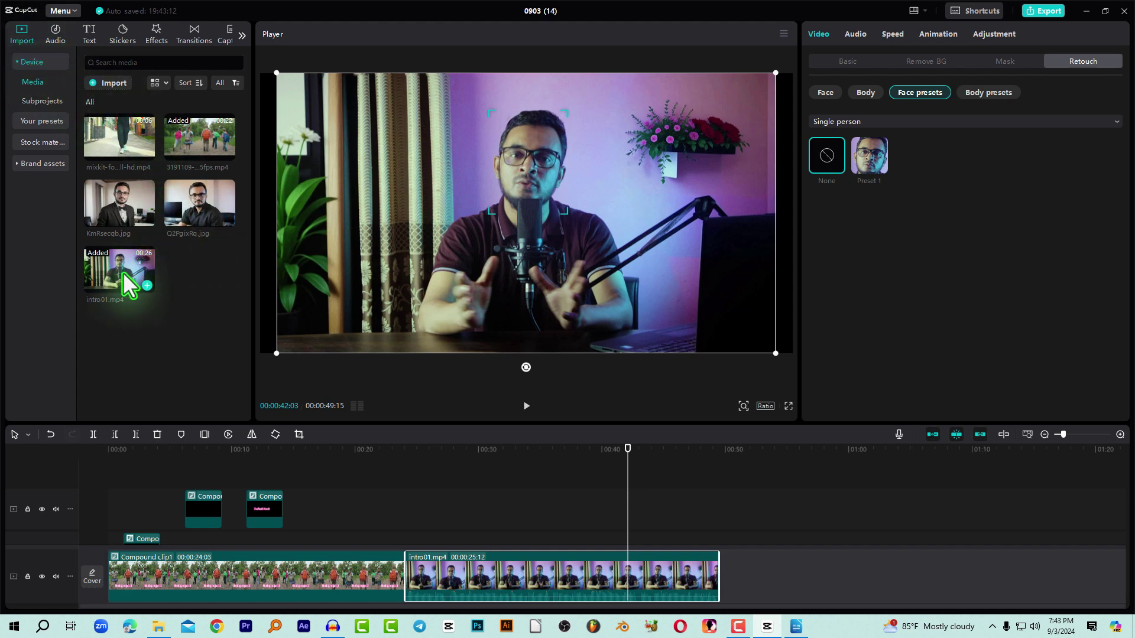
- Add a second intro01.mp4 after the first and apply face Preset 1 through Retouch
left_click_drag(123, 272, 793, 558)
left_click(784, 458)
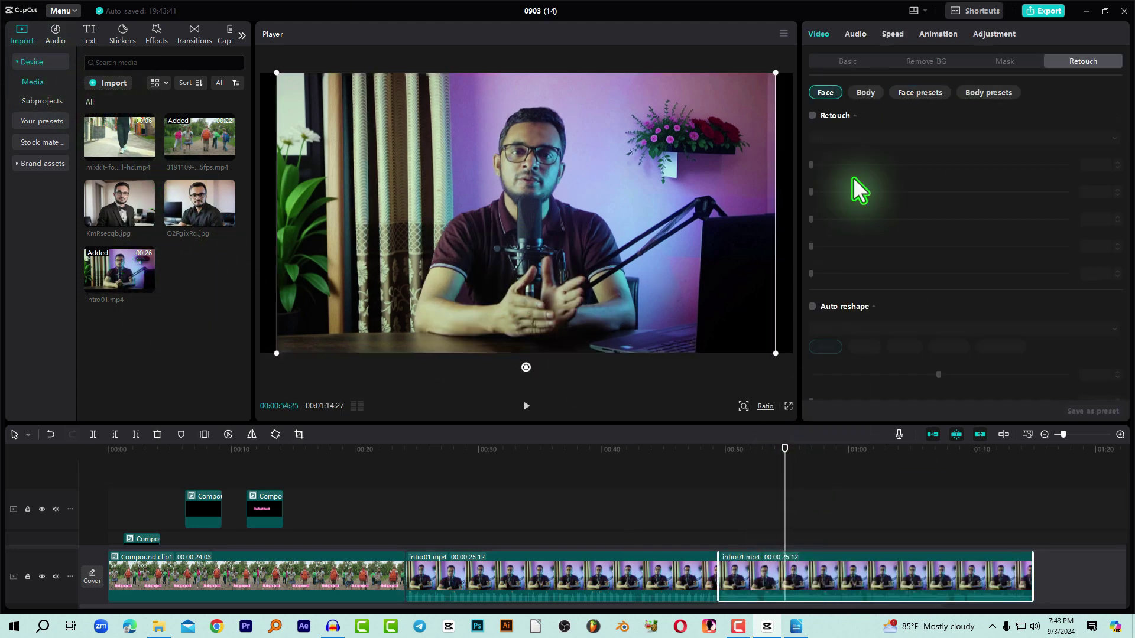
left_click(813, 116)
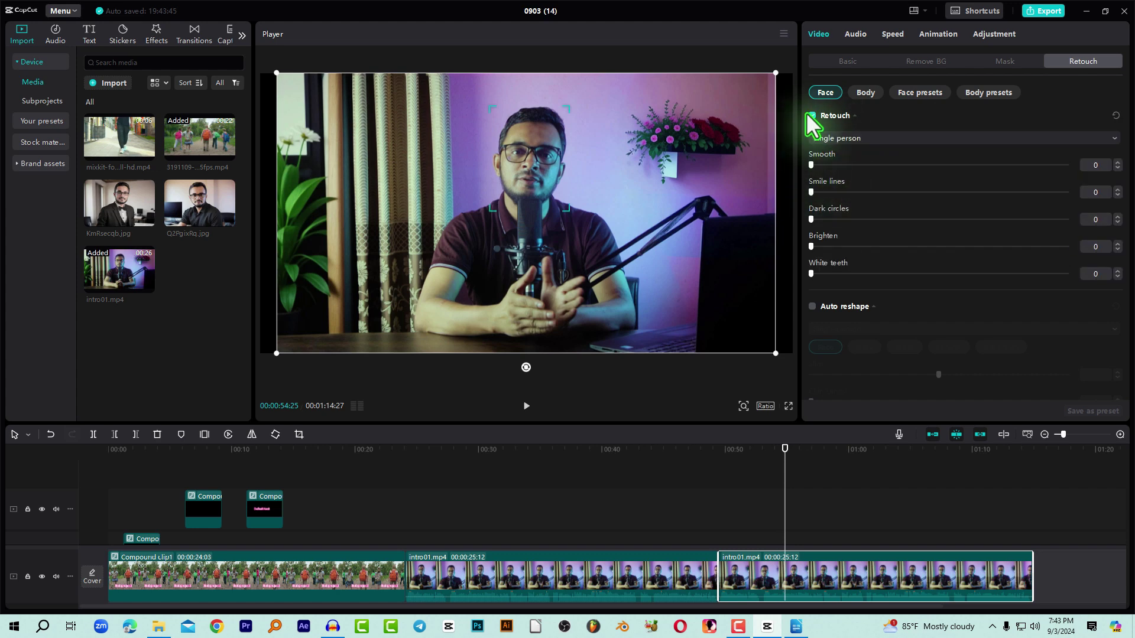
left_click(924, 94)
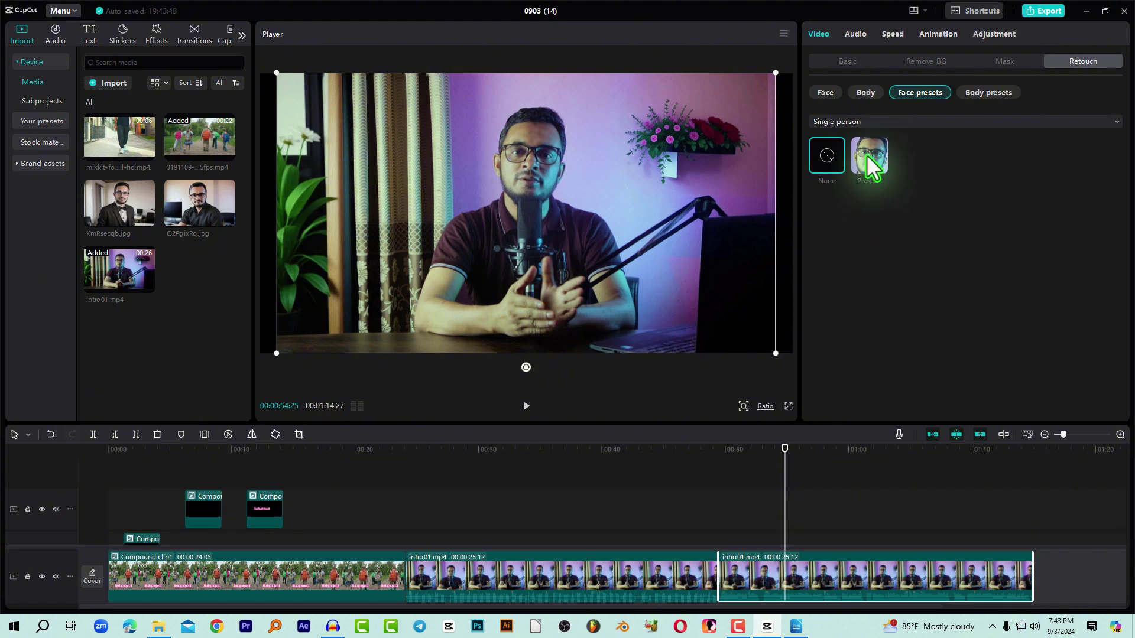
- Check that the preset gave Smooth 27 and Brighten 38, then return to Face presets
left_click(825, 93)
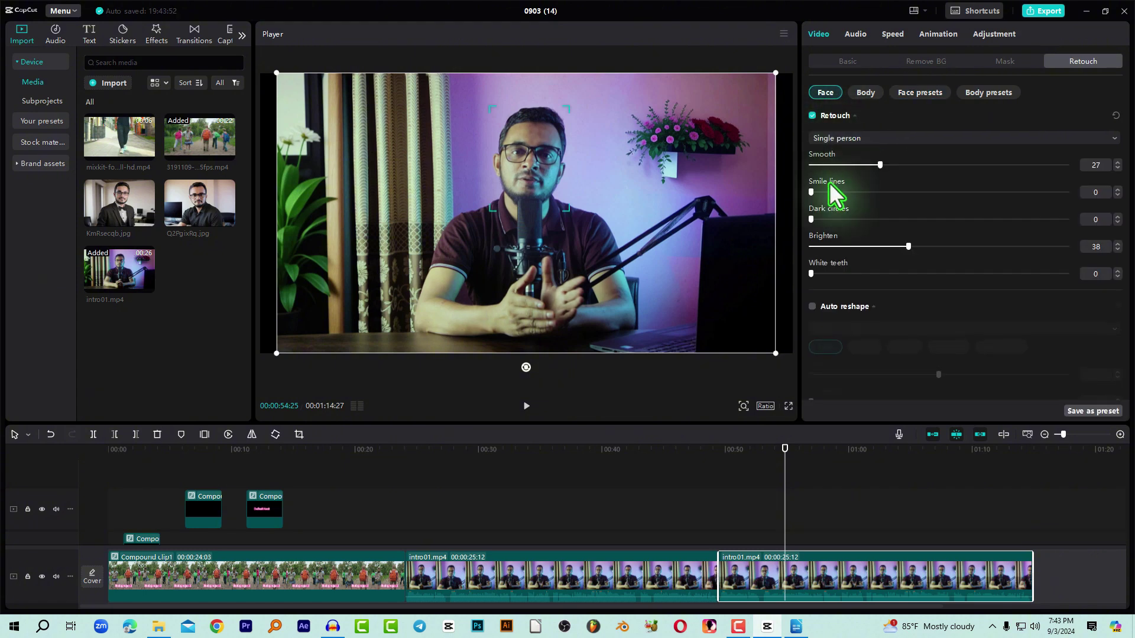
scroll(894, 218, "down", 5)
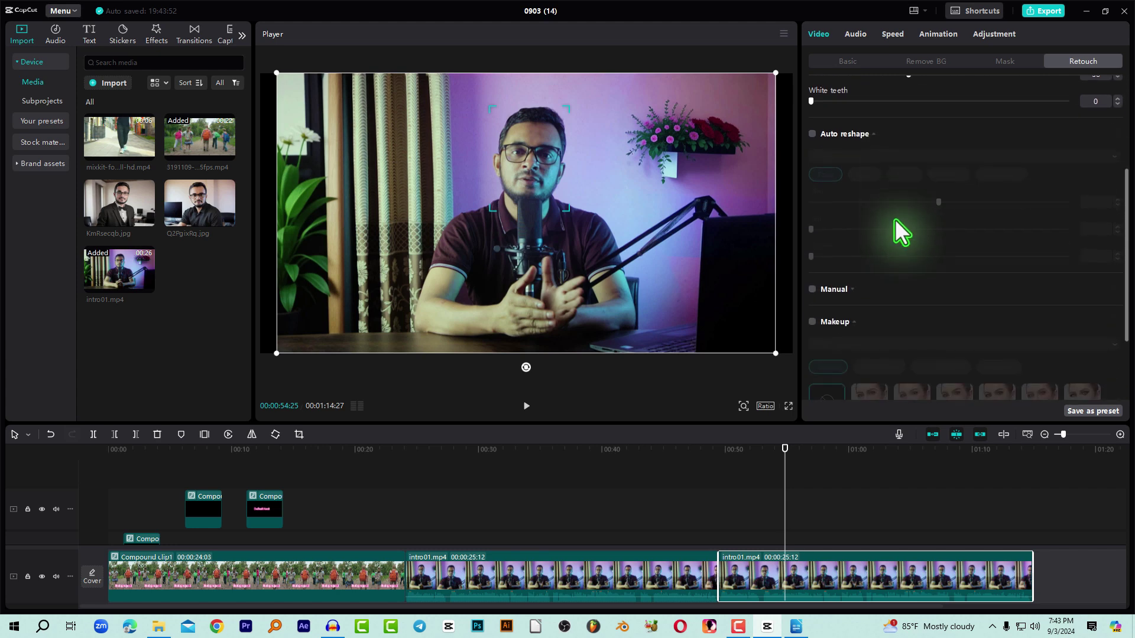
scroll(890, 180, "up", 8)
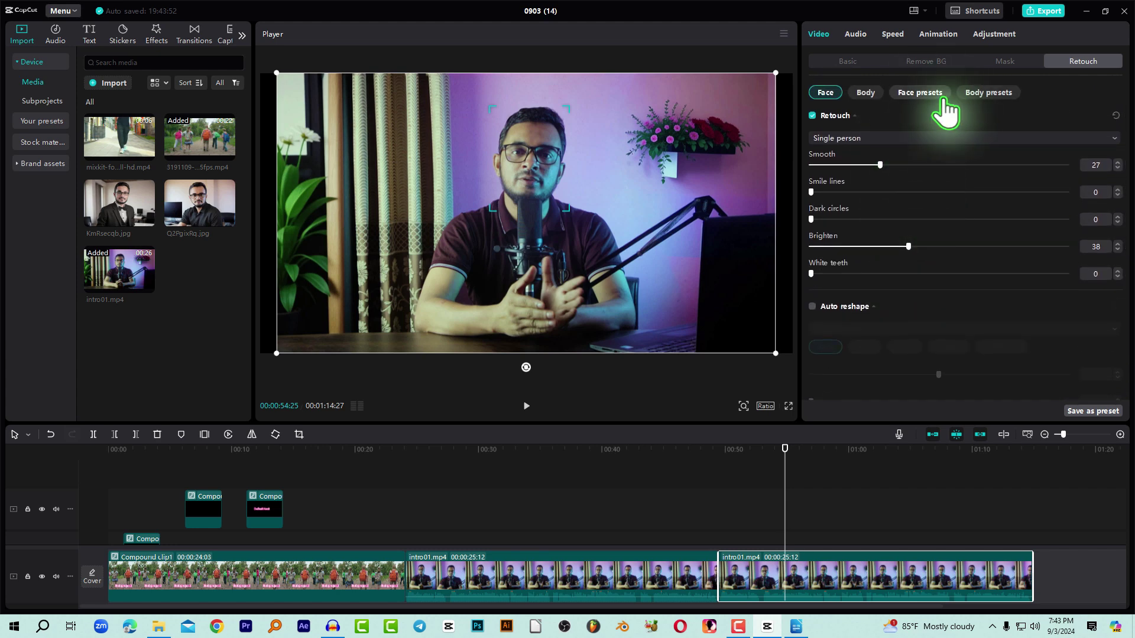
left_click(926, 95)
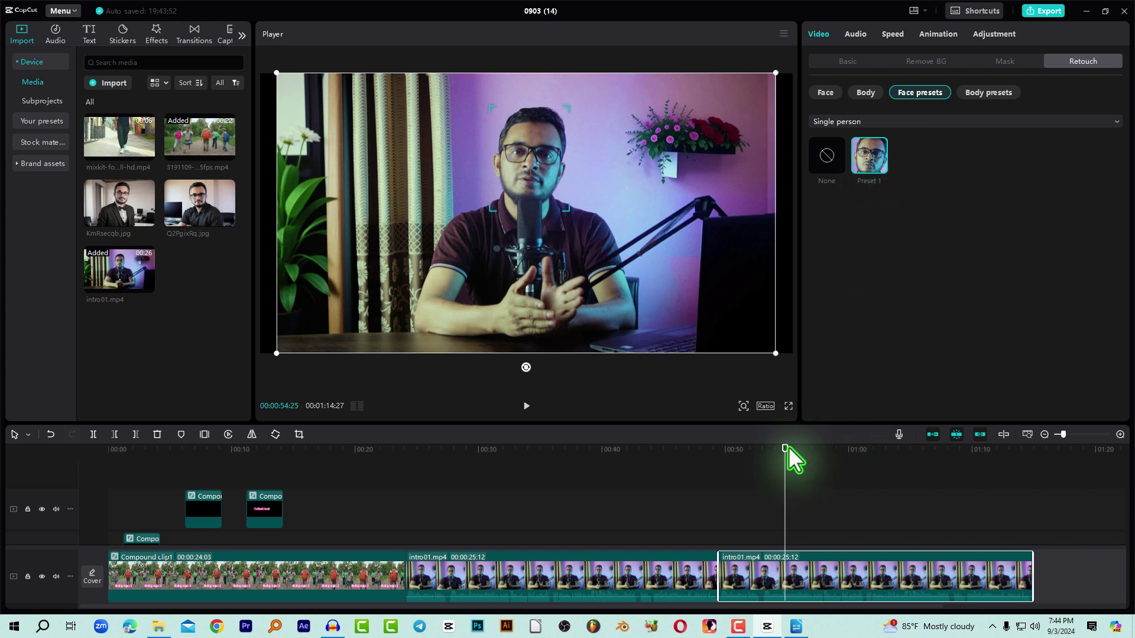
- Append Q2PgixRq.jpg as a 5-second clip after intro01.mp4 on the main track
left_click_drag(786, 448, 921, 456)
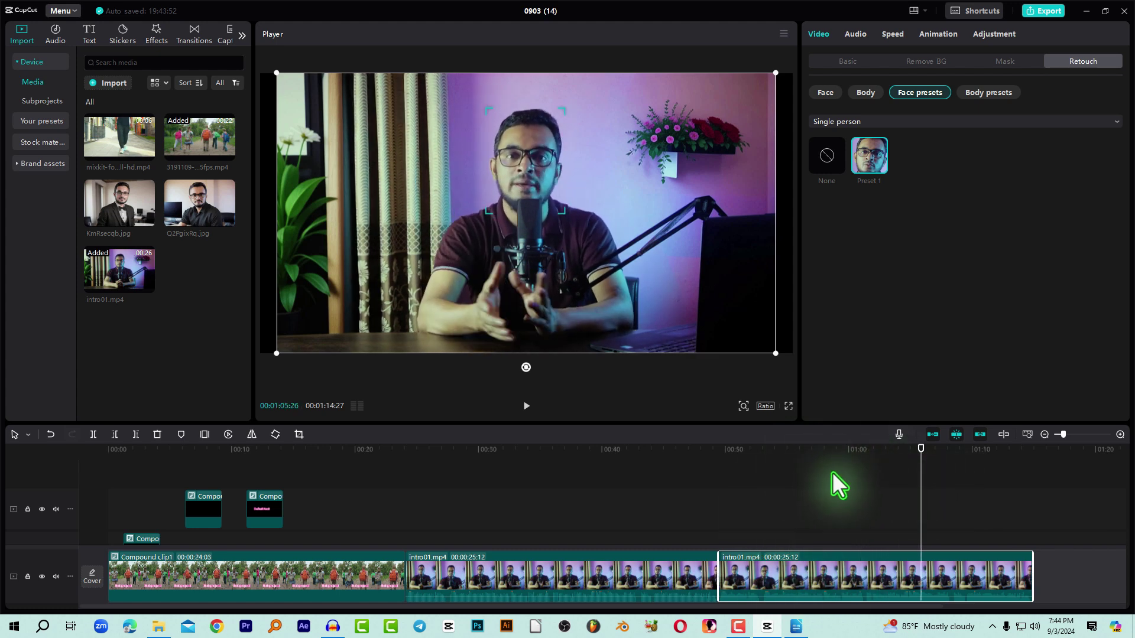
scroll(833, 486, "down", 2)
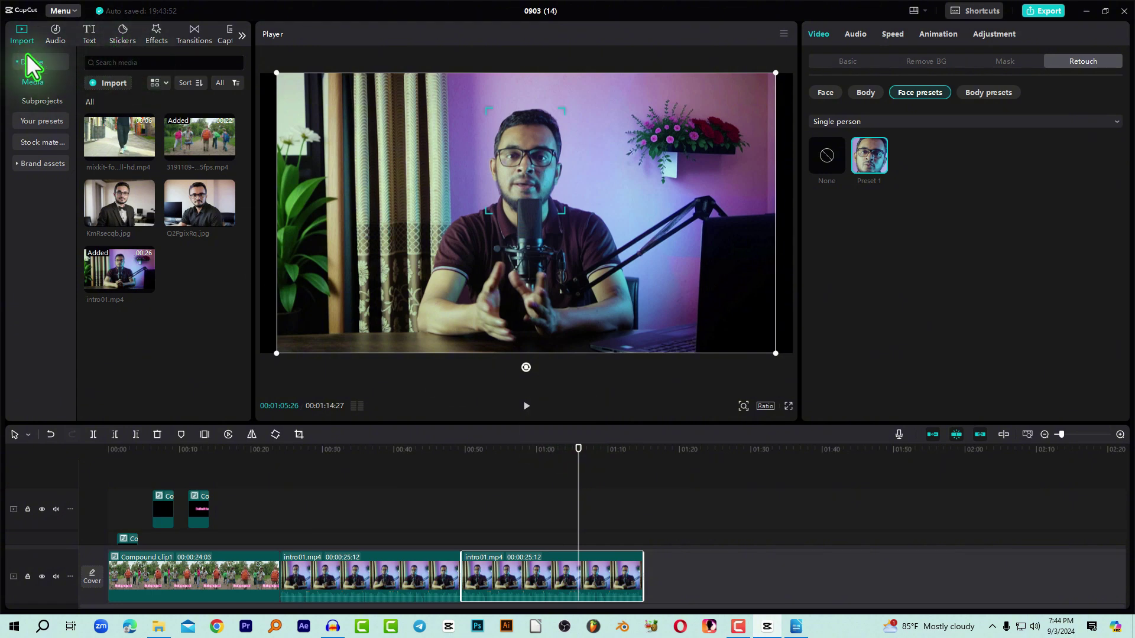
mouse_move(195, 204)
left_mouse_down()
mouse_move(808, 492)
mouse_move(689, 584)
left_mouse_up()
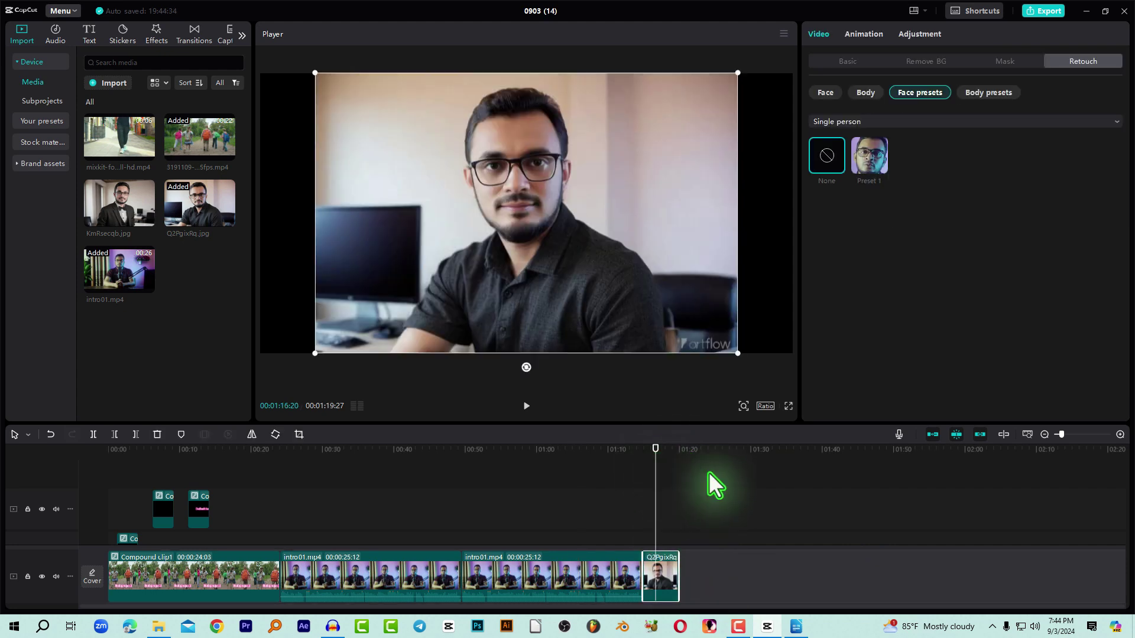
scroll(729, 473, "up", 3)
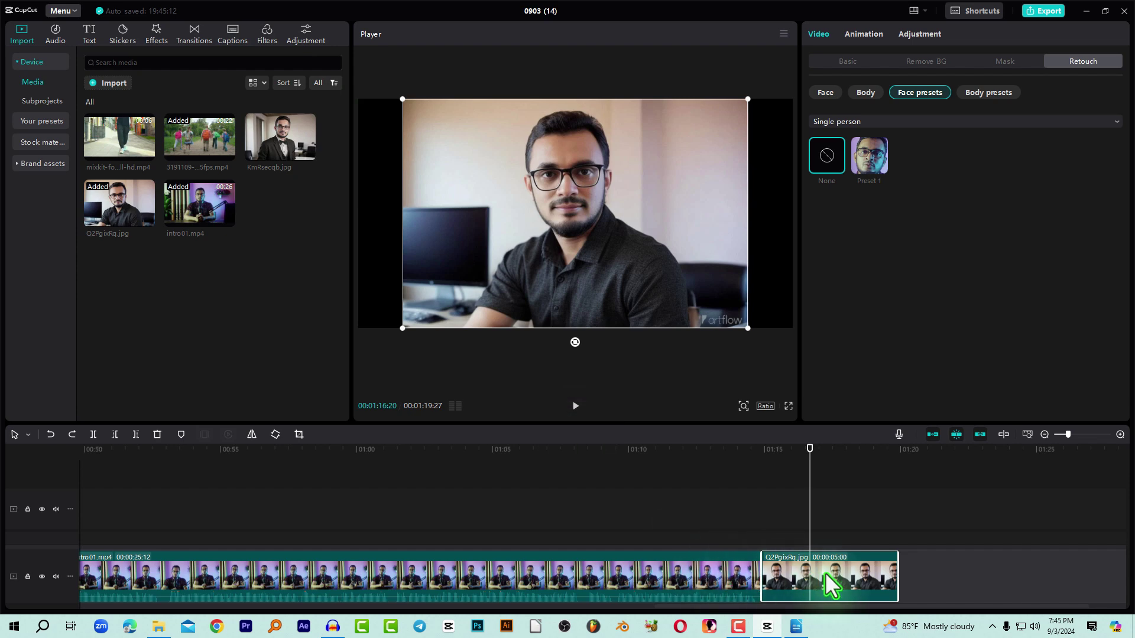
- Apply the Edits effect Auto Fill II to the portrait clip and review it full screen
left_click(159, 36)
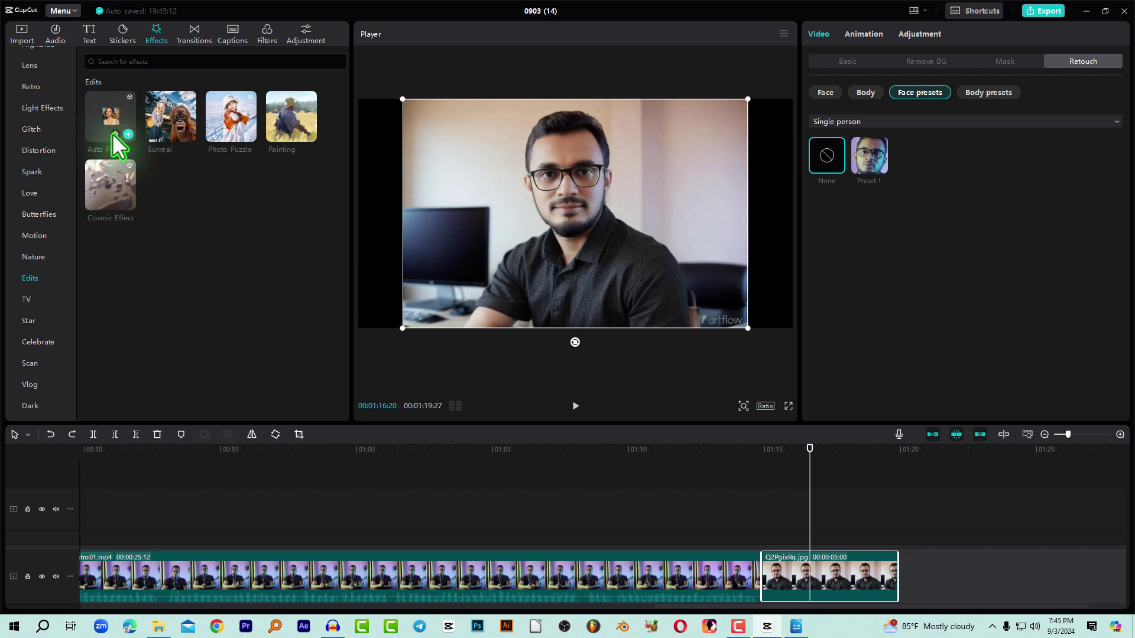
left_click_drag(113, 109, 797, 550)
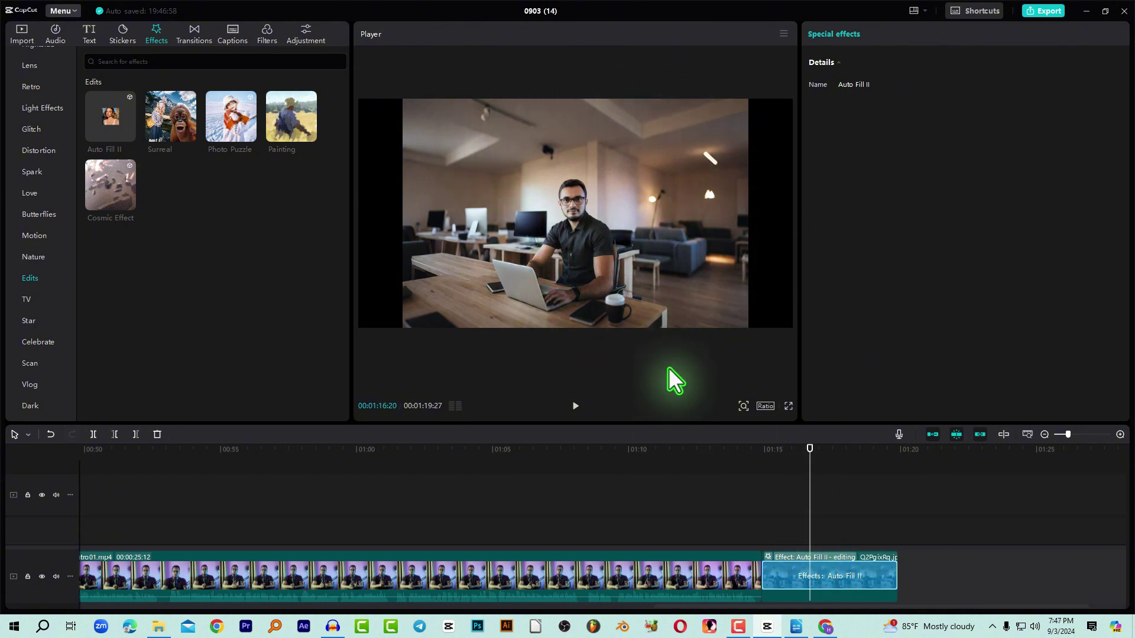
left_click(789, 406)
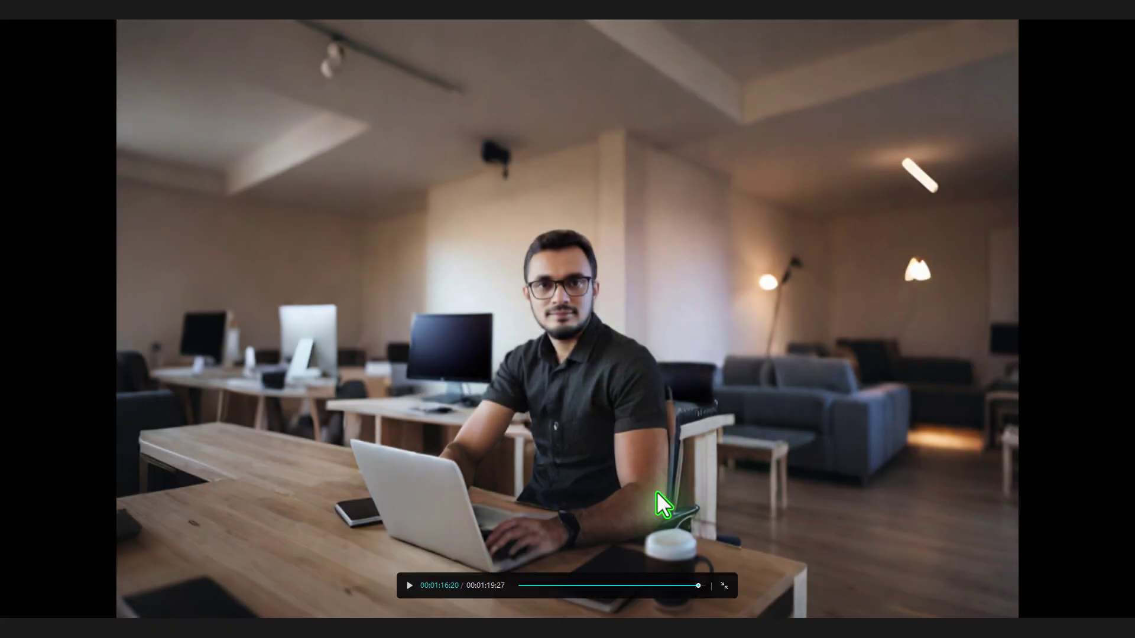
key("Escape")
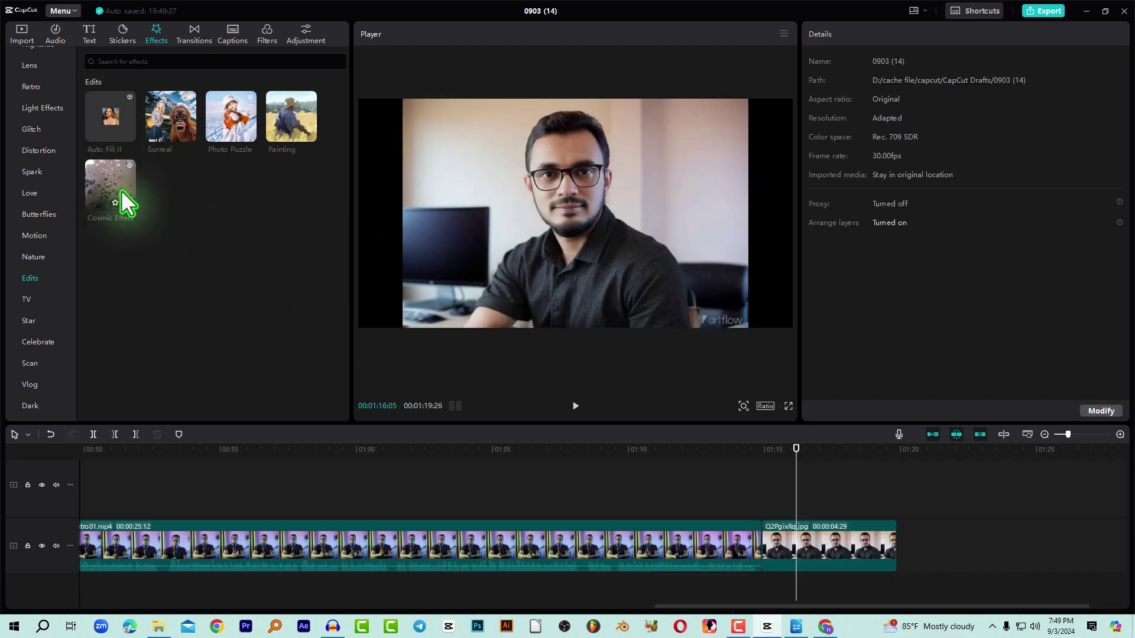
- Apply the Cosmic Effect to the portrait clip and enlarge the image to fill the frame width
mouse_move(105, 183)
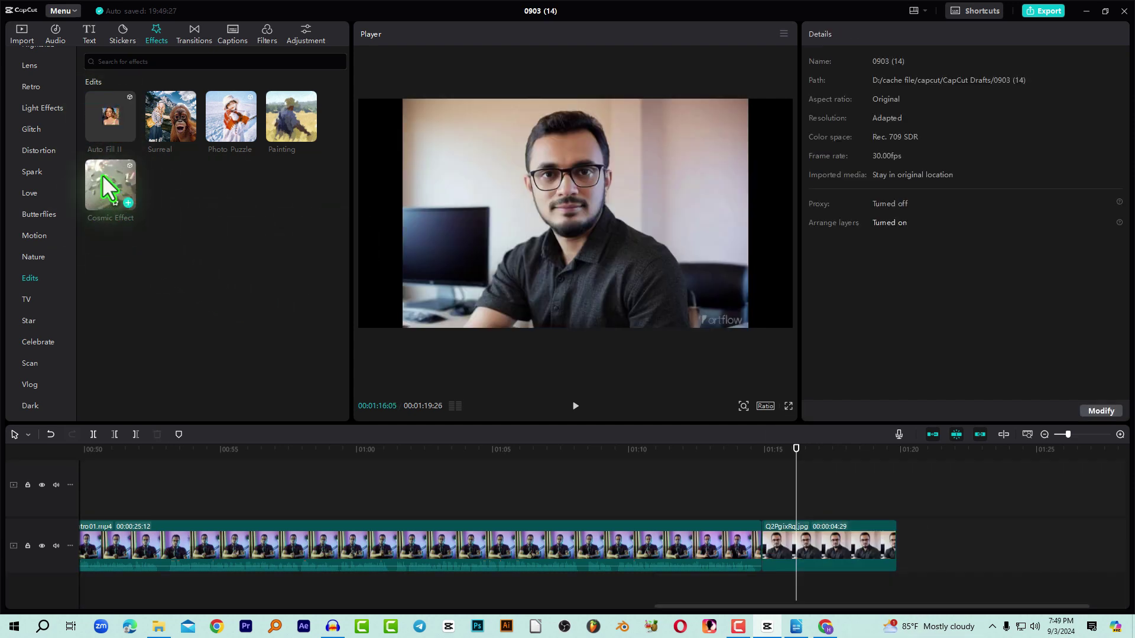
mouse_move(105, 177)
left_mouse_down()
mouse_move(810, 507)
mouse_move(796, 556)
left_mouse_up()
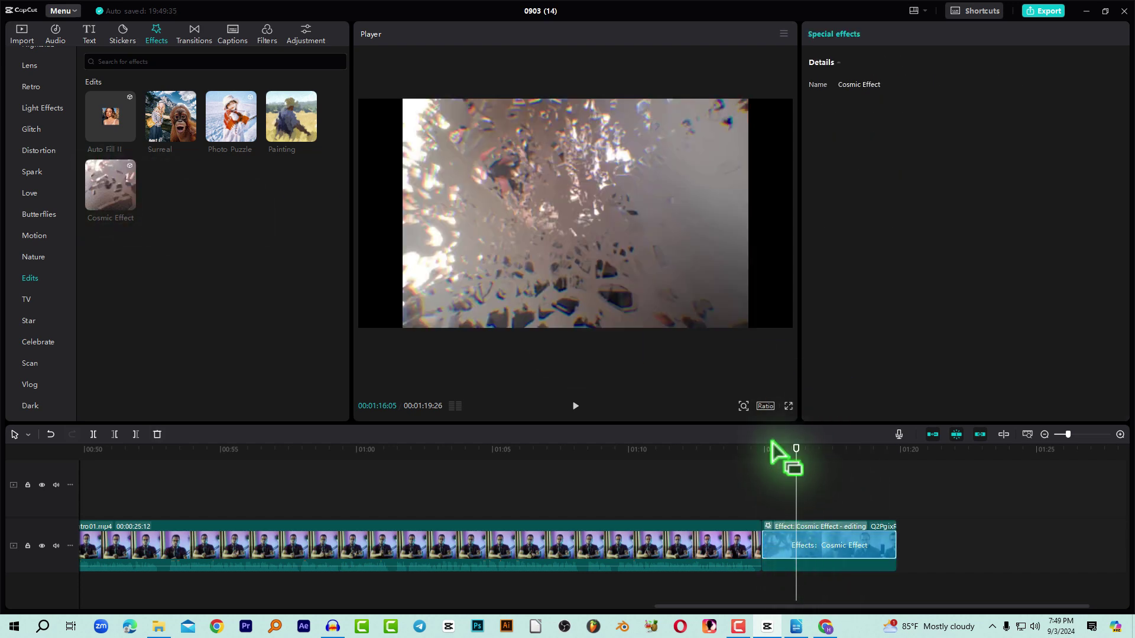
left_click(734, 297)
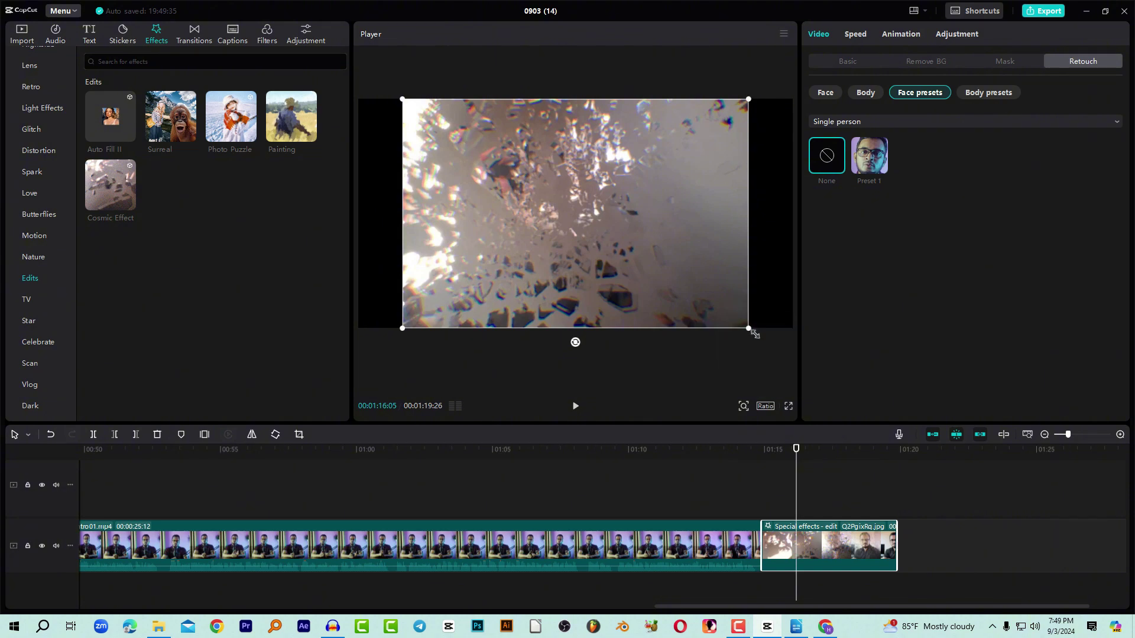
left_click_drag(750, 329, 809, 378)
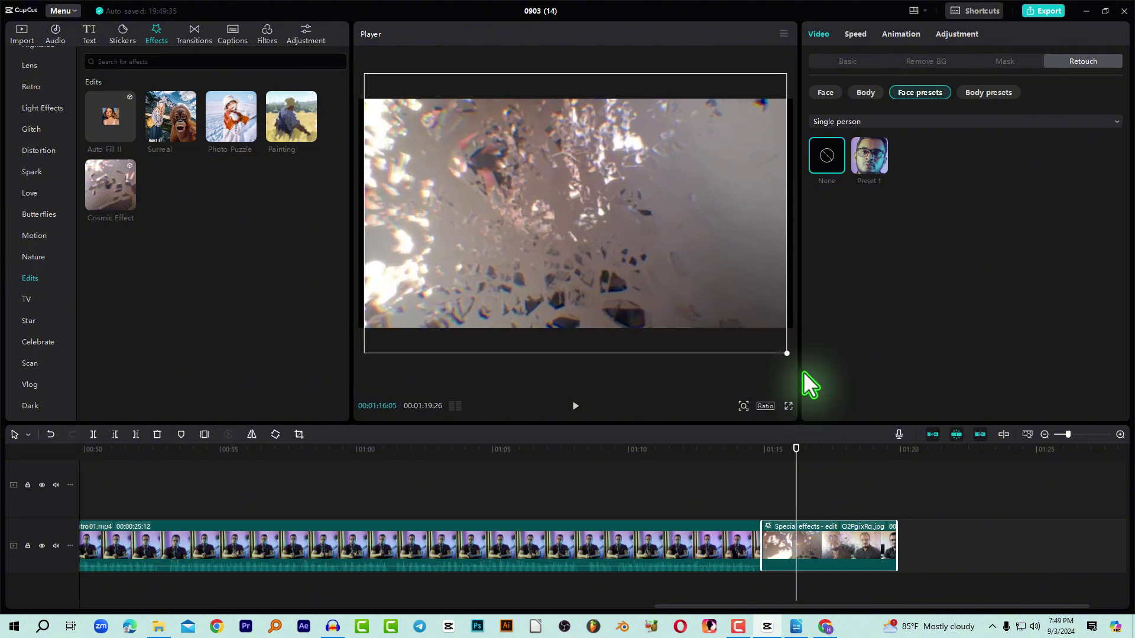
- Play back the Cosmic Effect from the image clip's start, returning to 01:16:13
left_click(763, 455)
key("space")
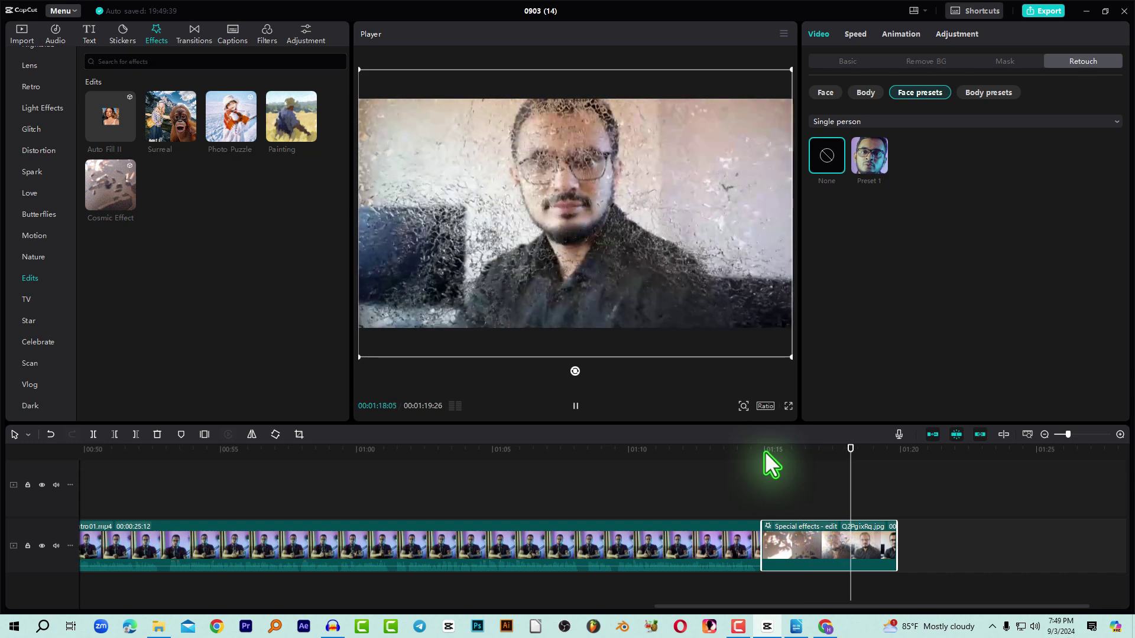
left_click(802, 450)
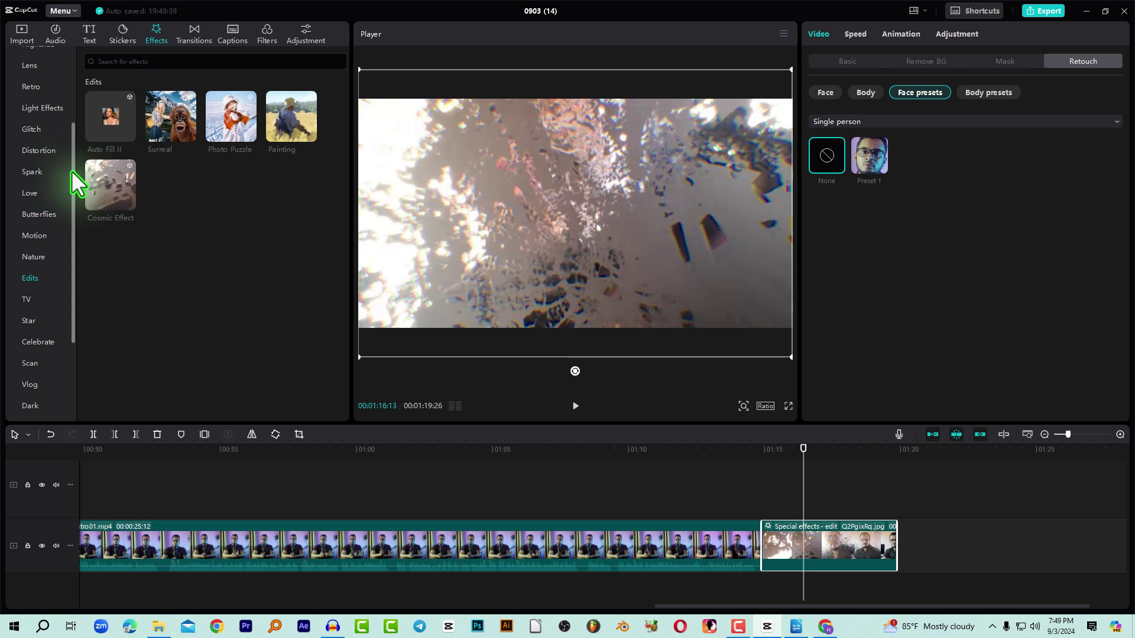
scroll(72, 171, "up", 3)
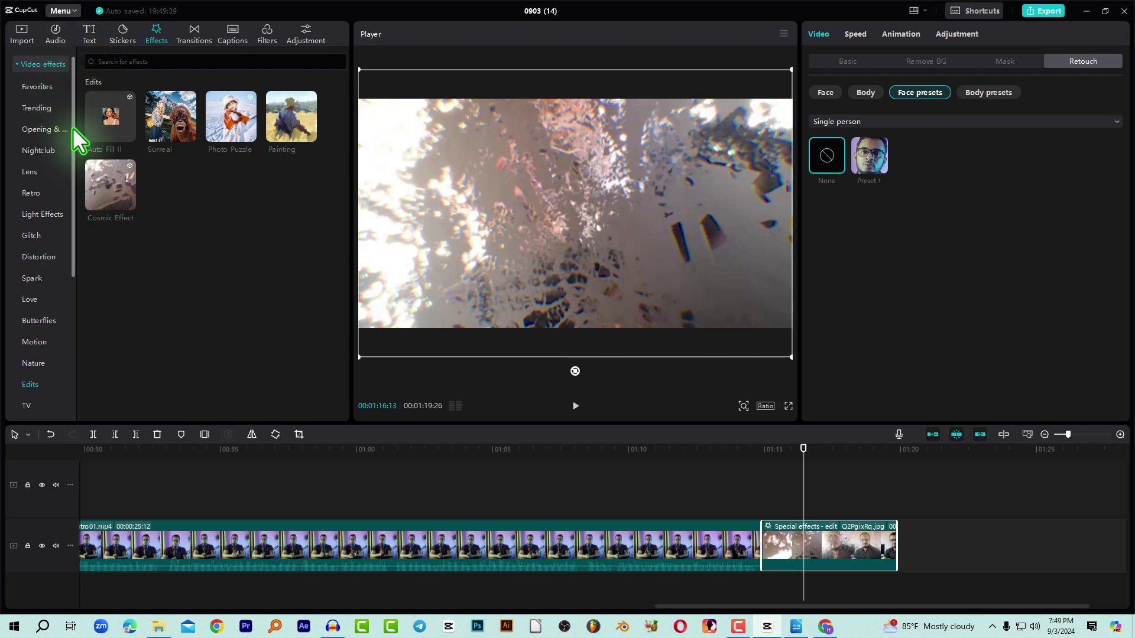
scroll(87, 261, "down", 3)
scroll(59, 354, "down", 3)
- Delete the Cosmic Effect from the portrait image clip
left_click(38, 409)
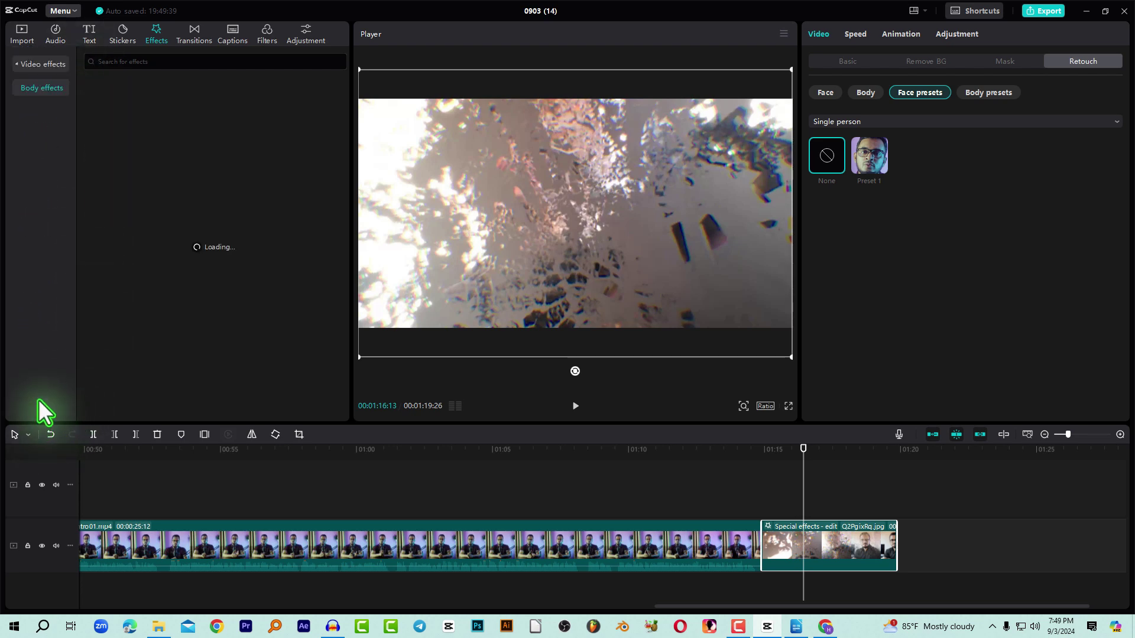
left_click(774, 534)
key("Delete")
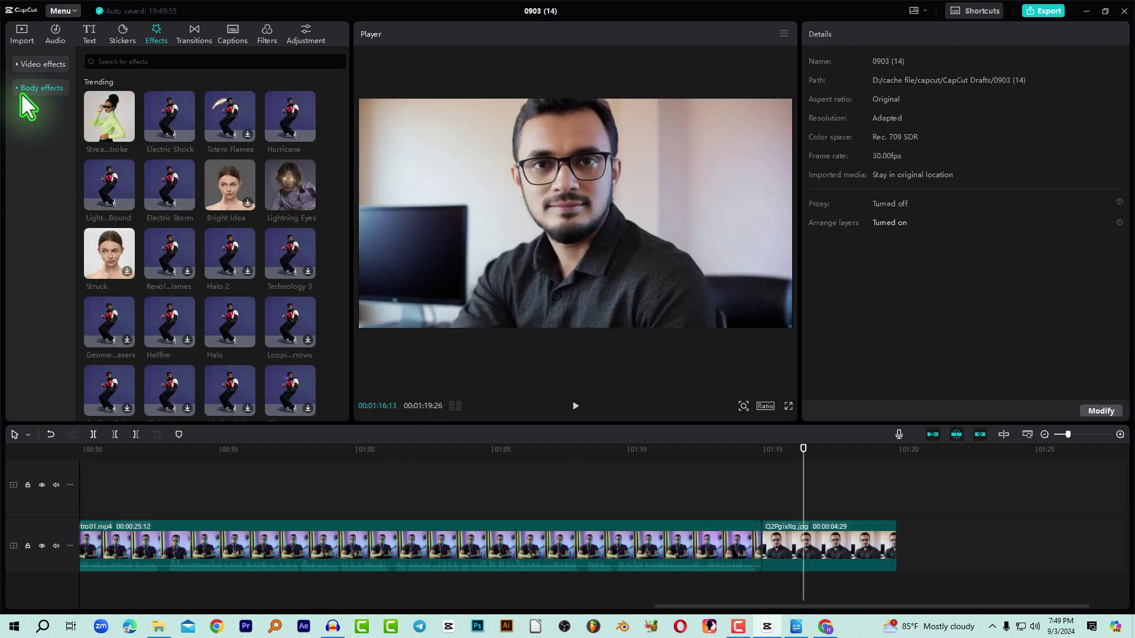
- Try the Portrait body effect 80s Glamorous at 01:15:20, then remove it
left_click(37, 387)
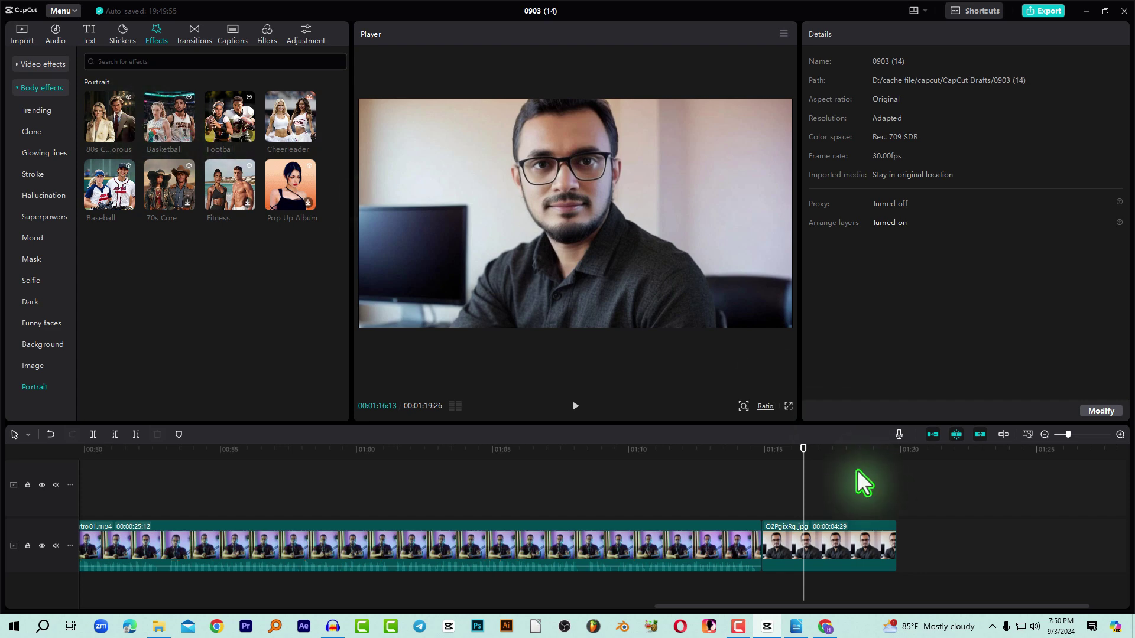
left_click(807, 473)
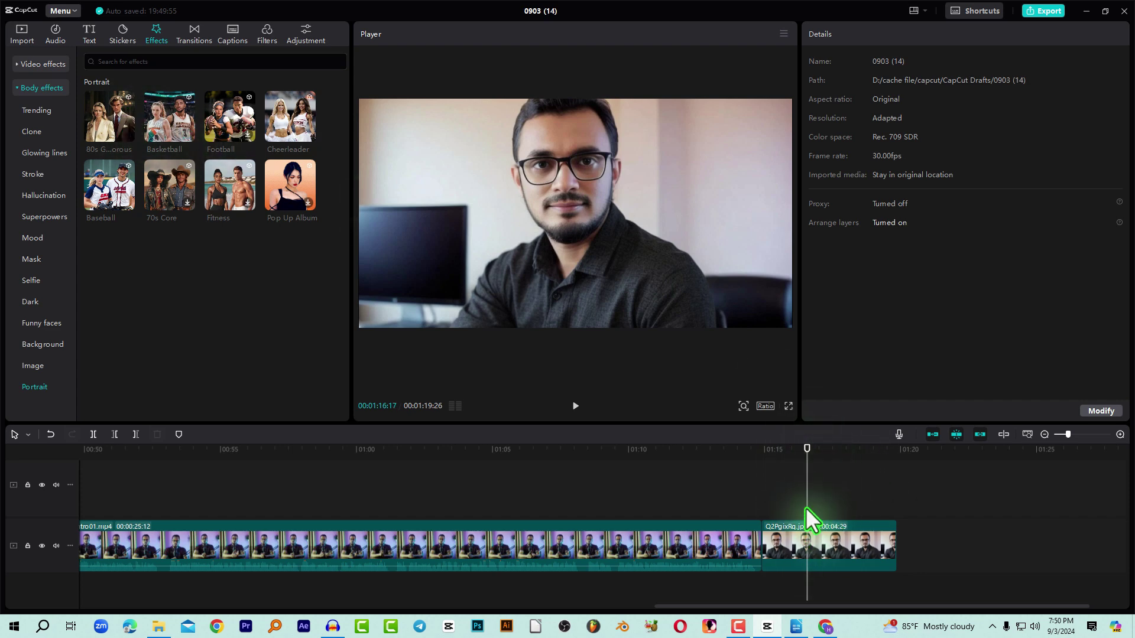
left_click(781, 455)
mouse_move(810, 540)
left_mouse_down()
mouse_move(134, 132)
mouse_move(799, 545)
left_mouse_up()
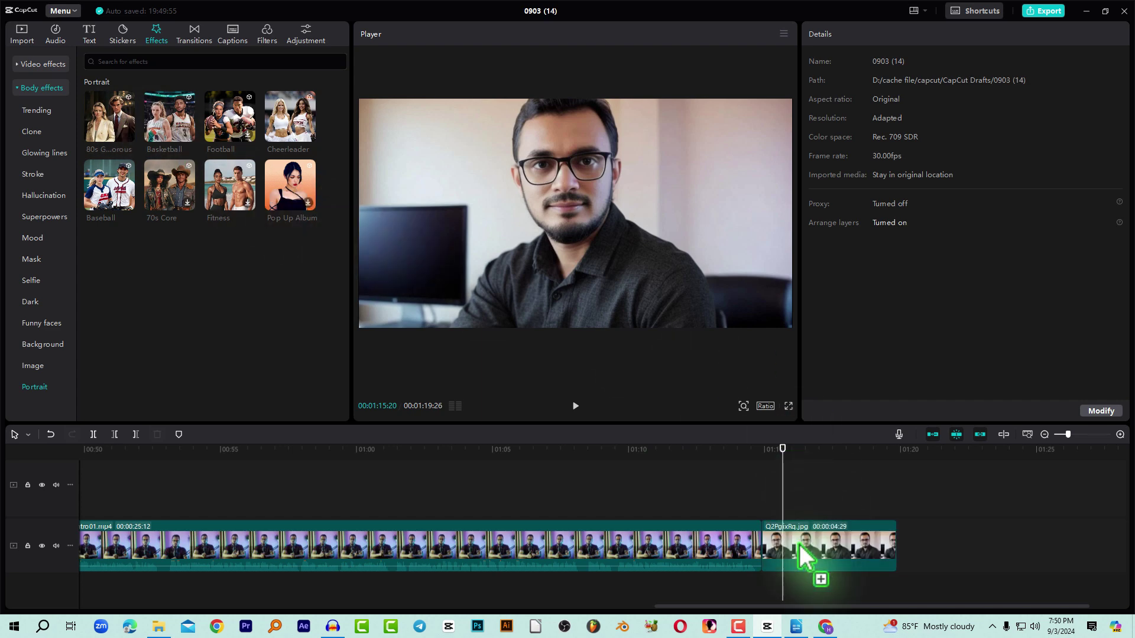
left_click(774, 453)
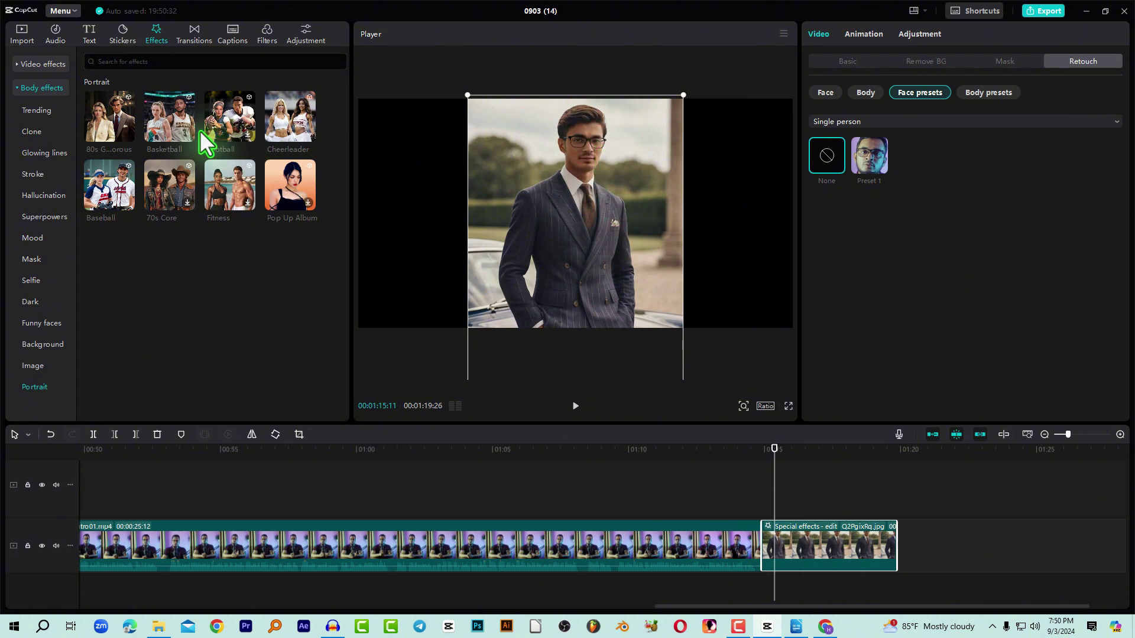
left_click(767, 527)
key("Delete")
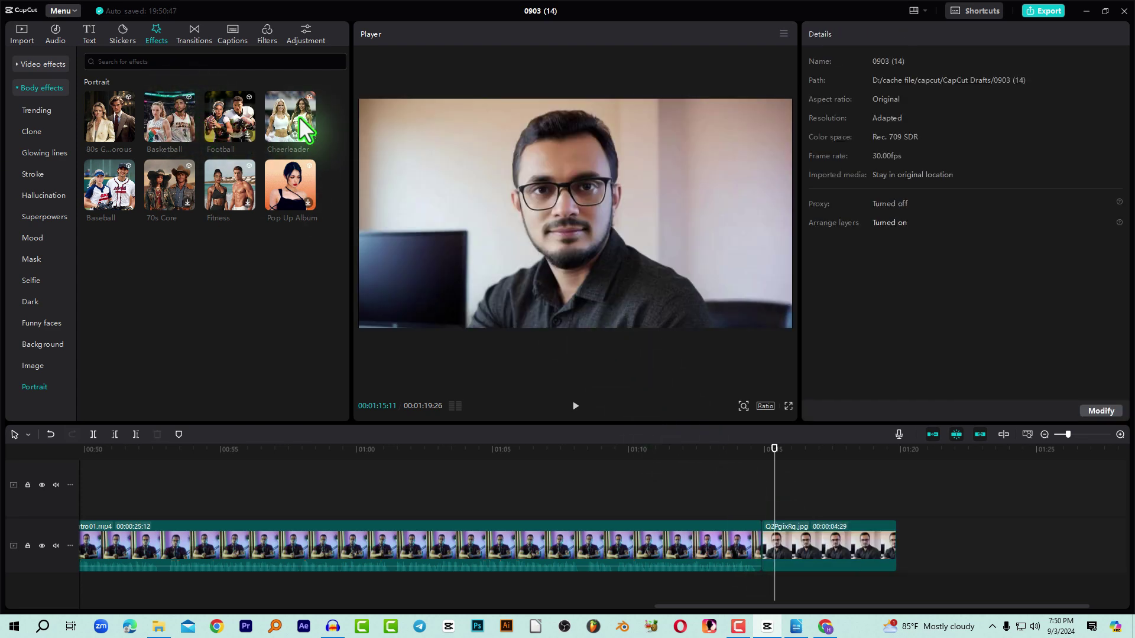
- Apply the Baseball body effect to the image clip and review it full screen
left_click_drag(123, 178, 820, 545)
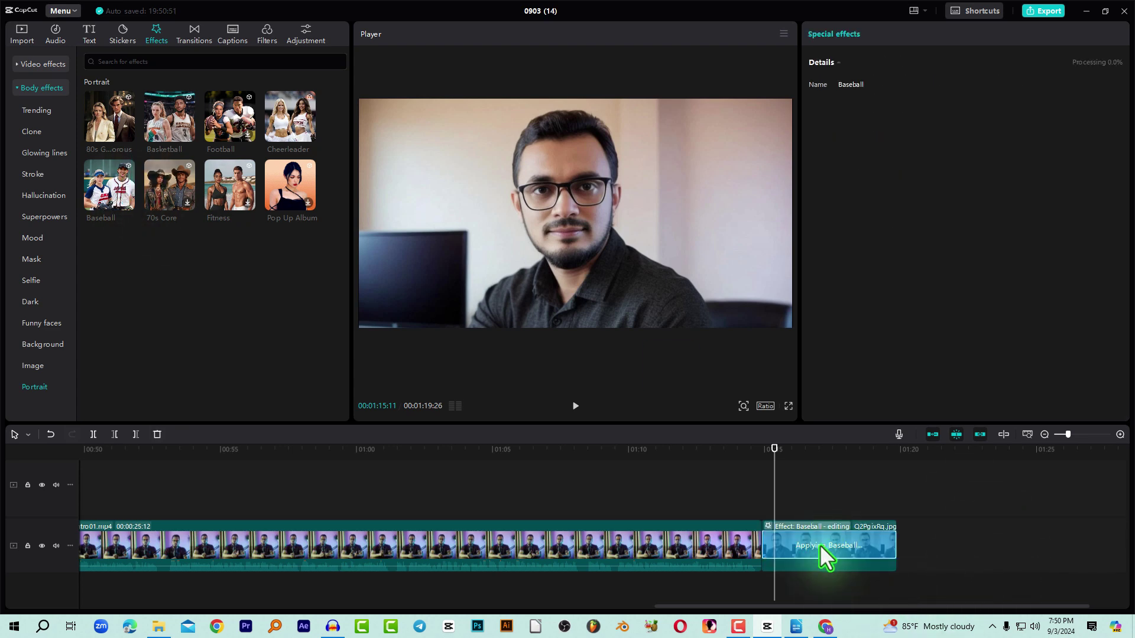
left_click(788, 407)
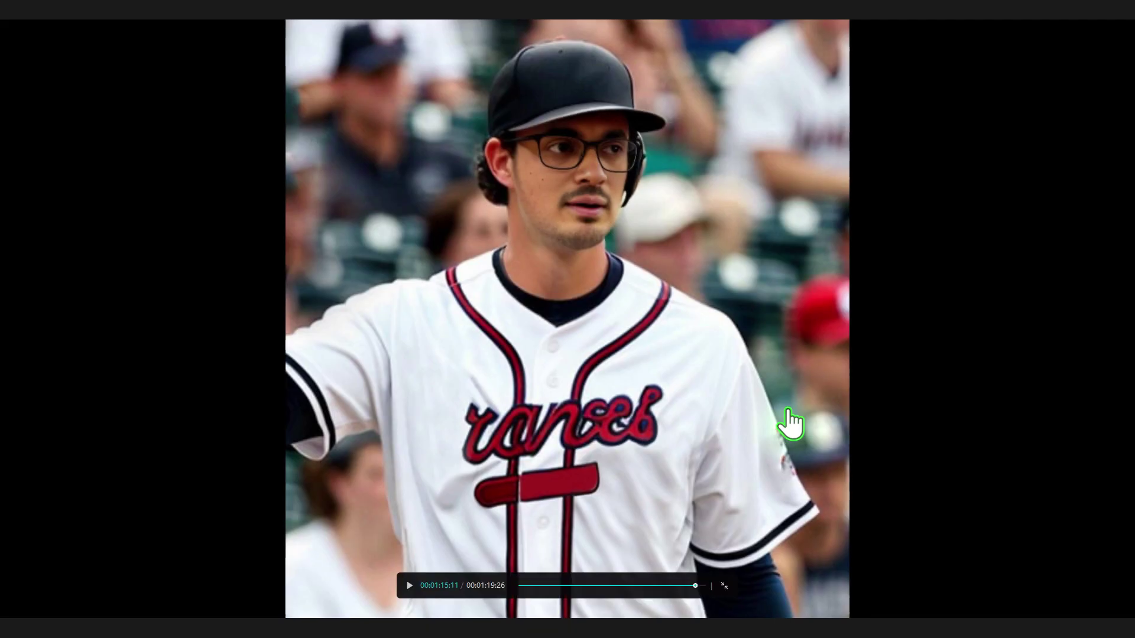
key("Escape")
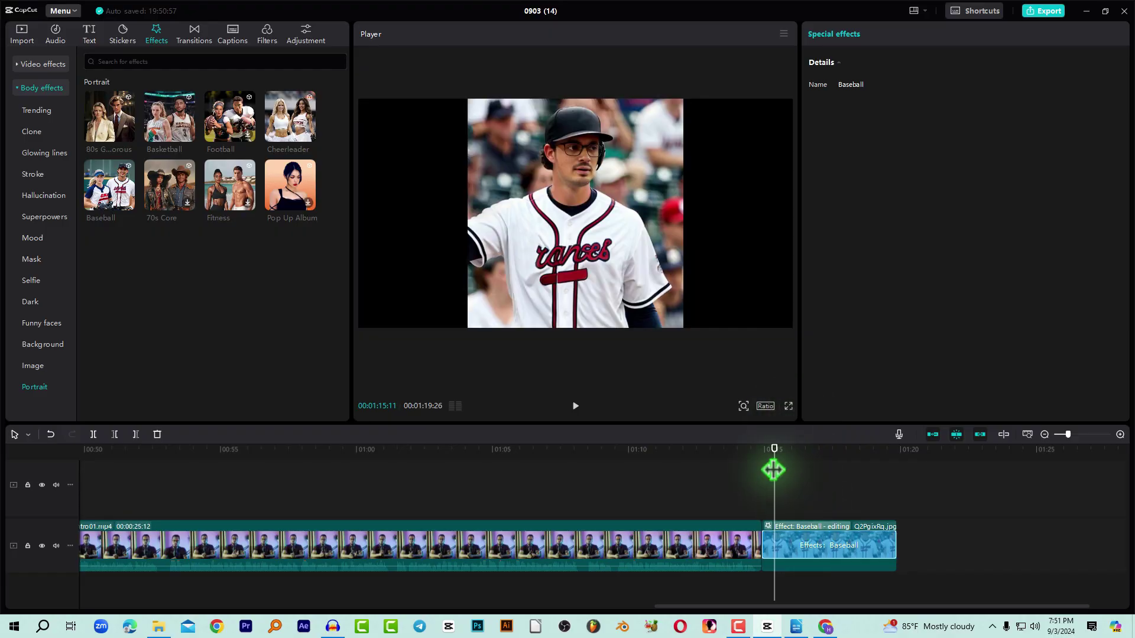
left_click_drag(773, 470, 818, 471)
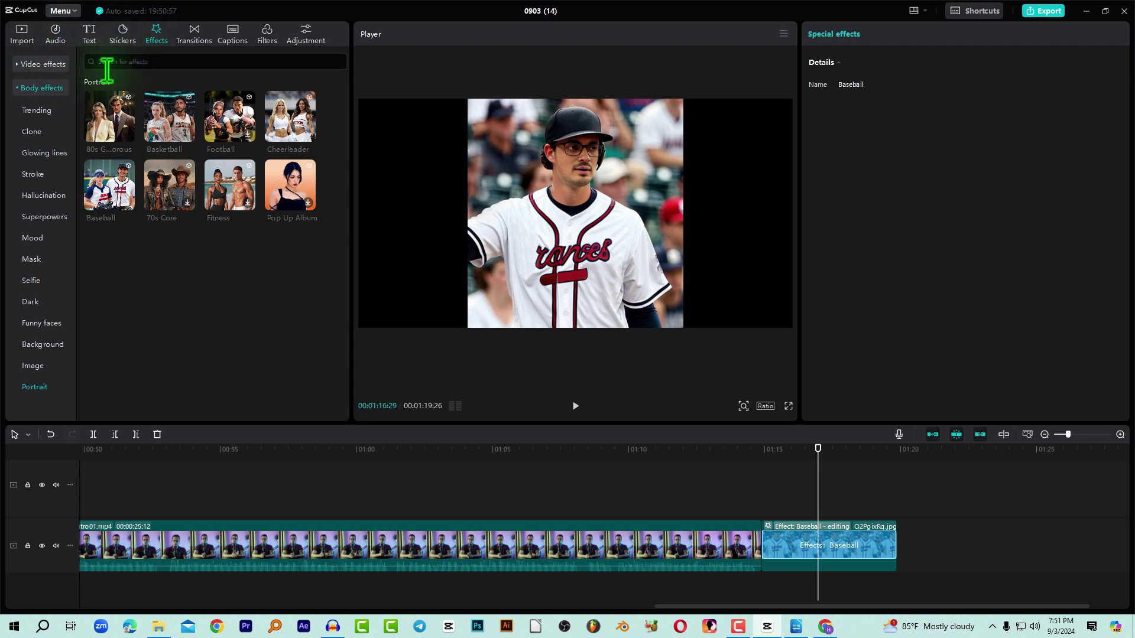
- Delete the portrait image clip from the timeline
left_click(55, 35)
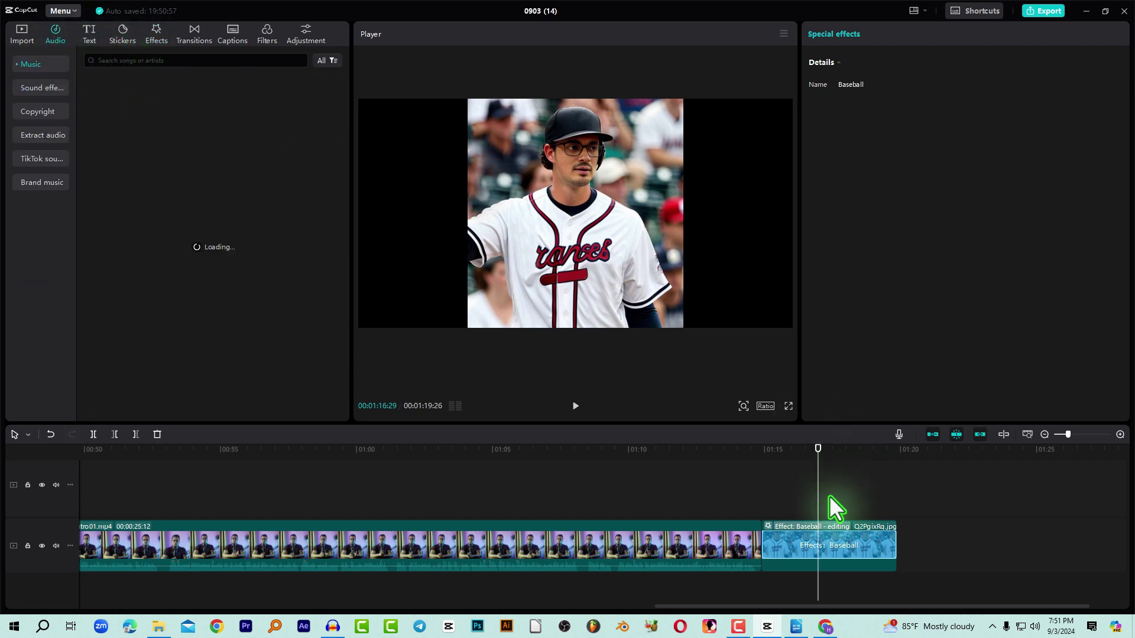
left_click(829, 561)
key("Delete")
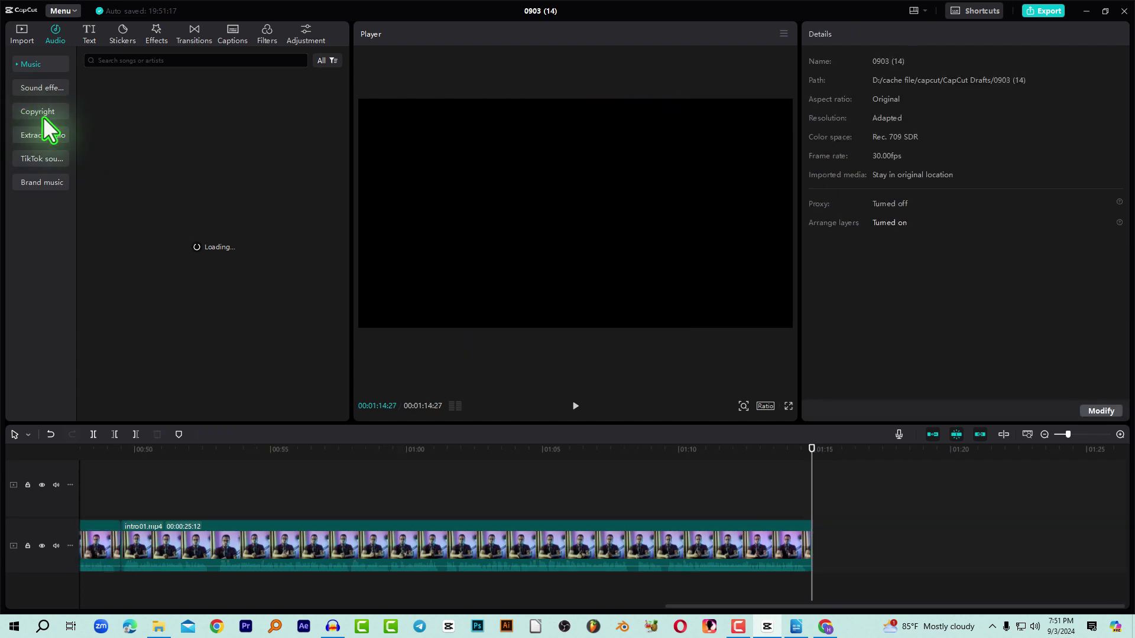
- Preview the Explosion, keyboard typing, swish_whoosh, Beep (short) and glitch sounds, then search 'click'
left_click(45, 86)
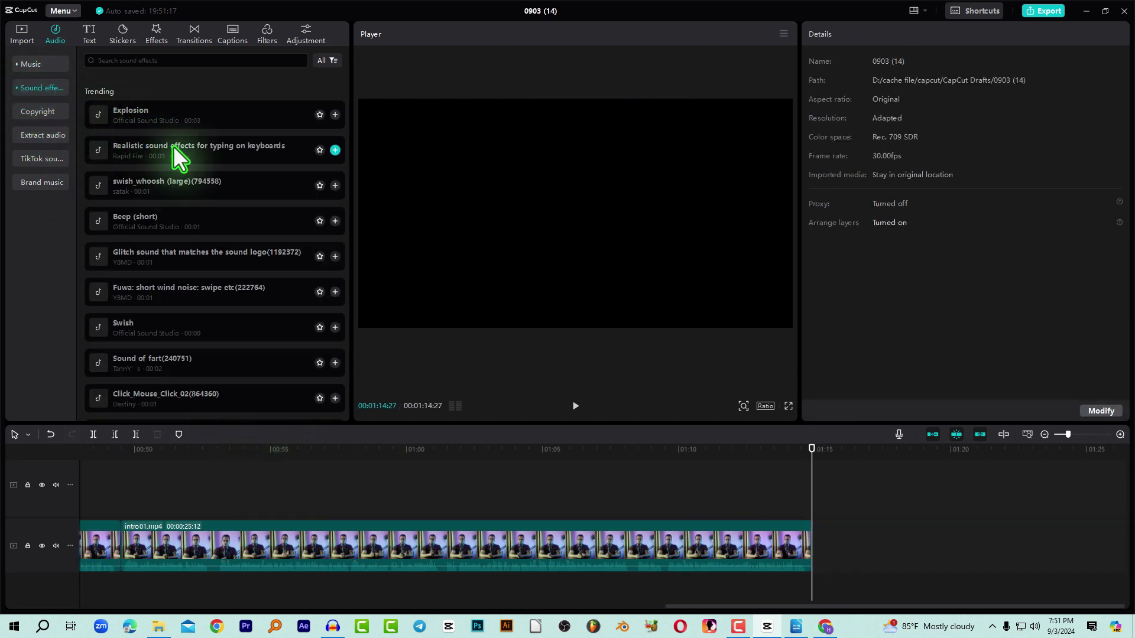
left_click(163, 119)
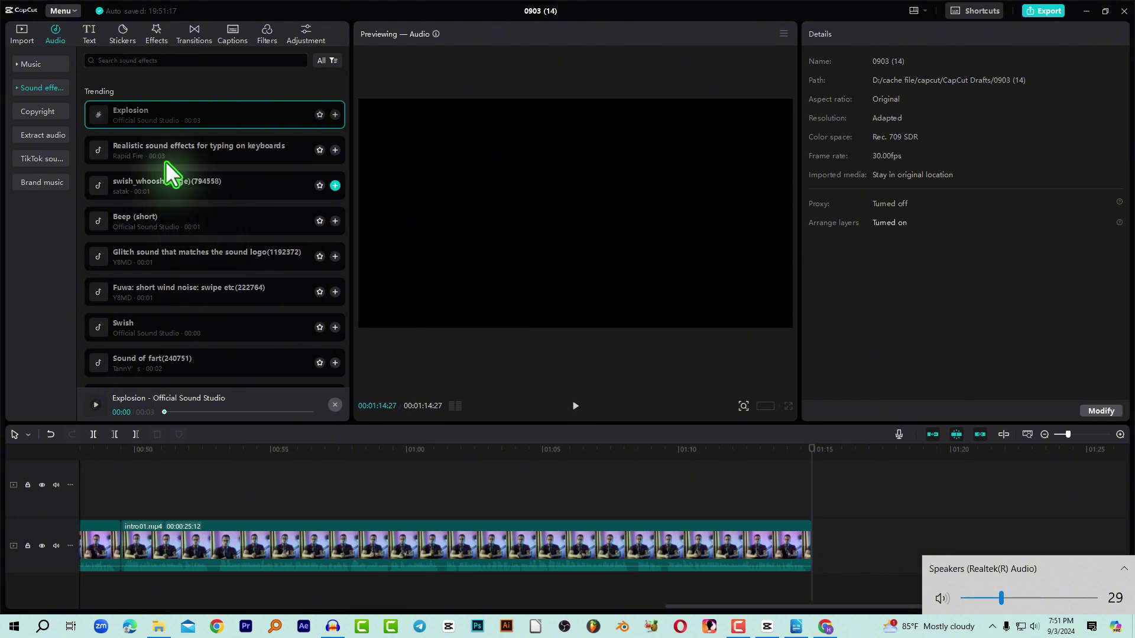
left_click(160, 148)
left_click(164, 177)
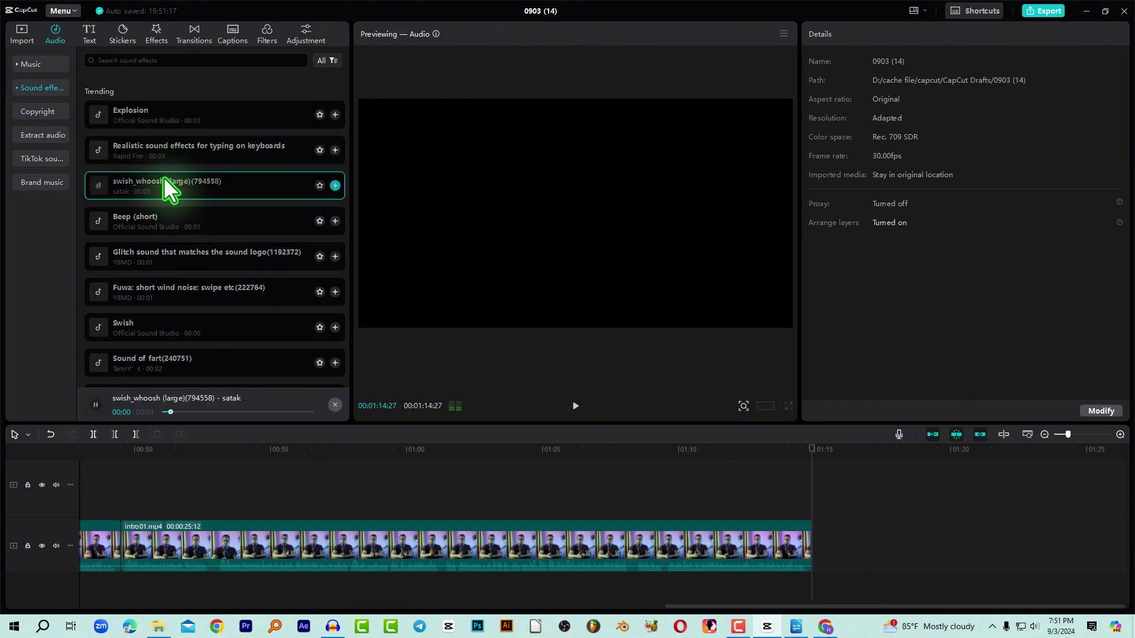
left_click(168, 219)
left_click(151, 258)
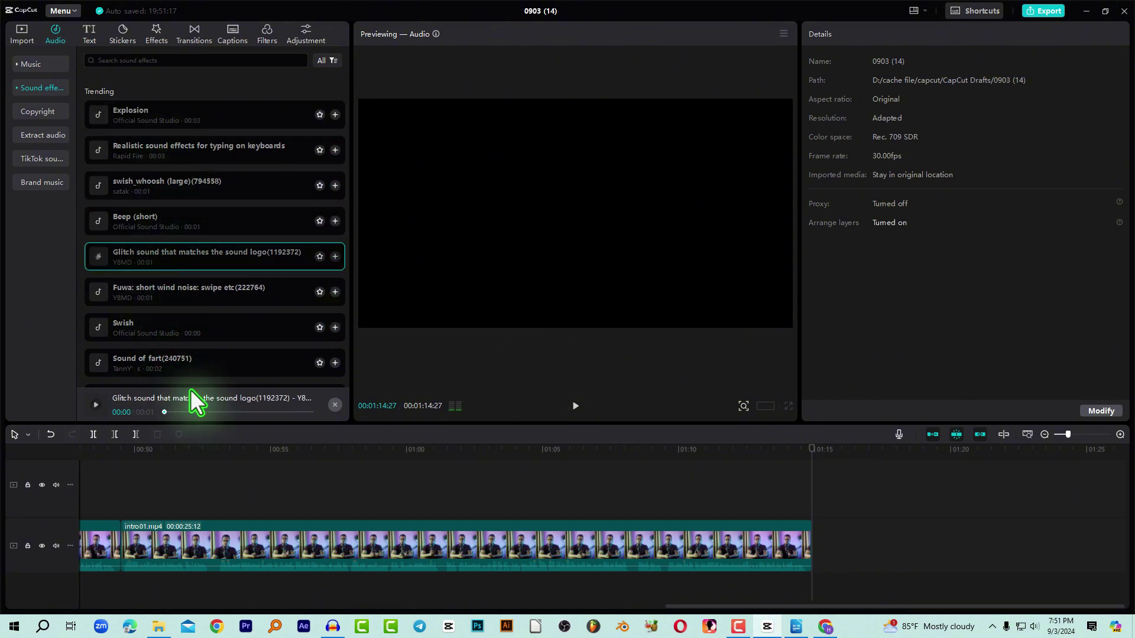
left_click(135, 63)
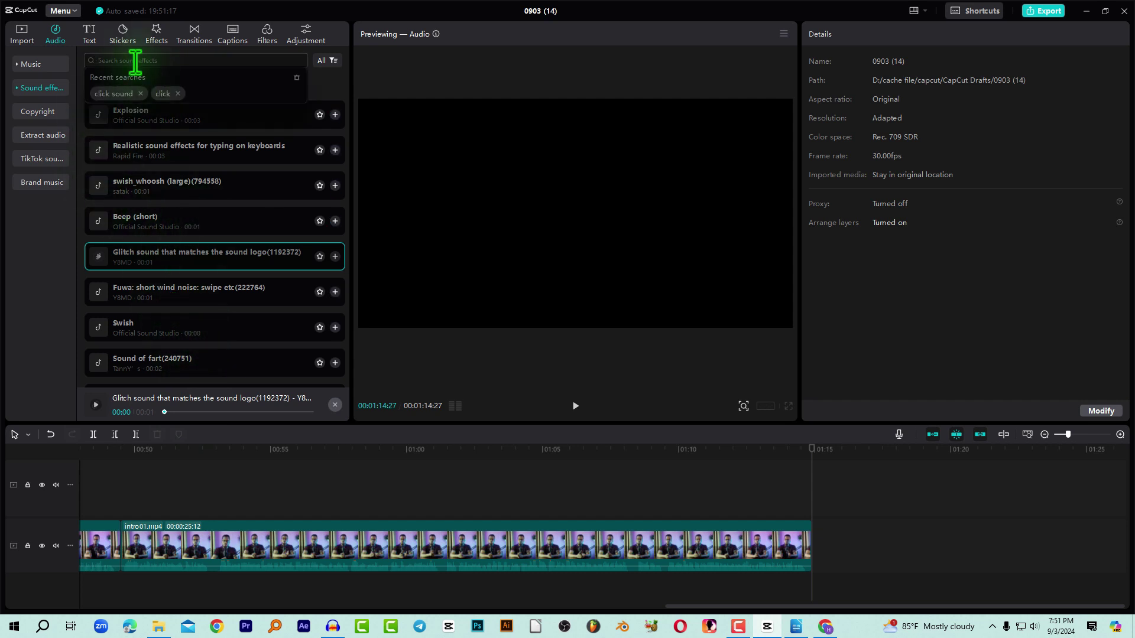
left_click(163, 94)
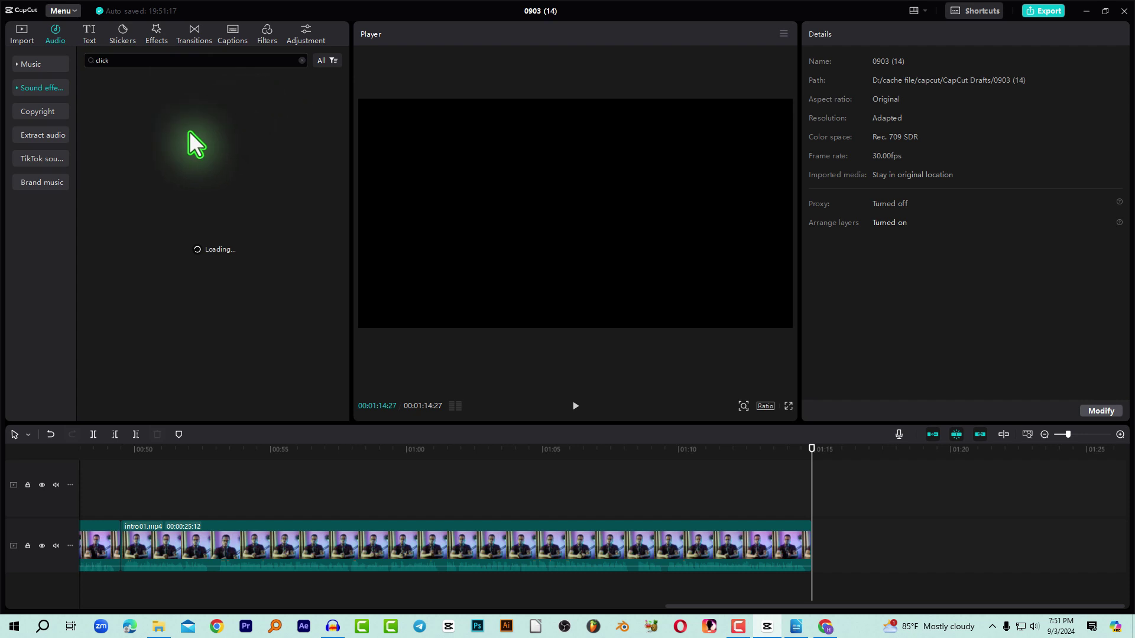